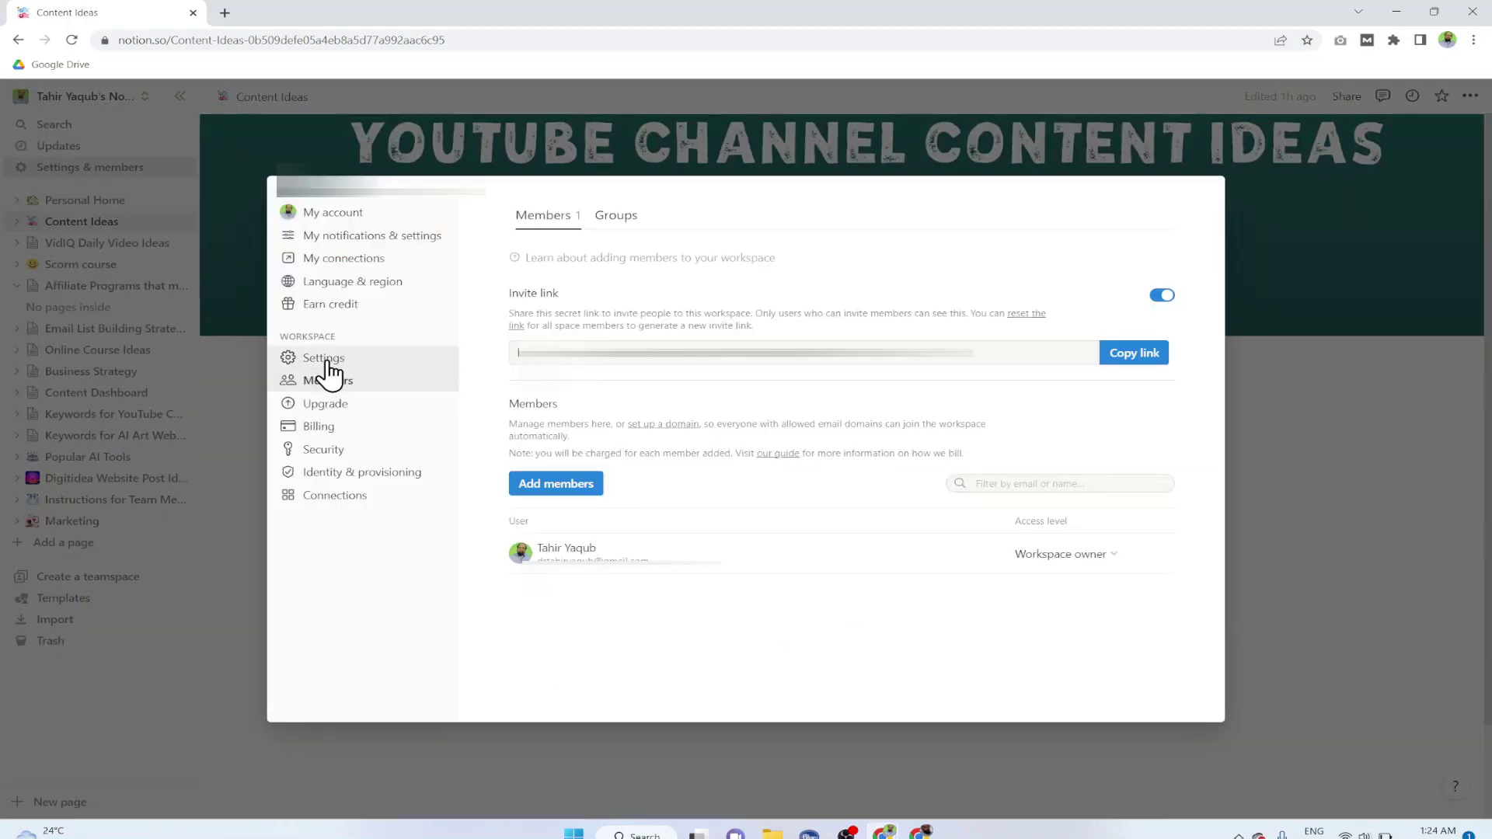
# Switch on the Notion AI toggle under Feature settings in workspace Settings and save with Update.
pyautogui.click(324, 359)
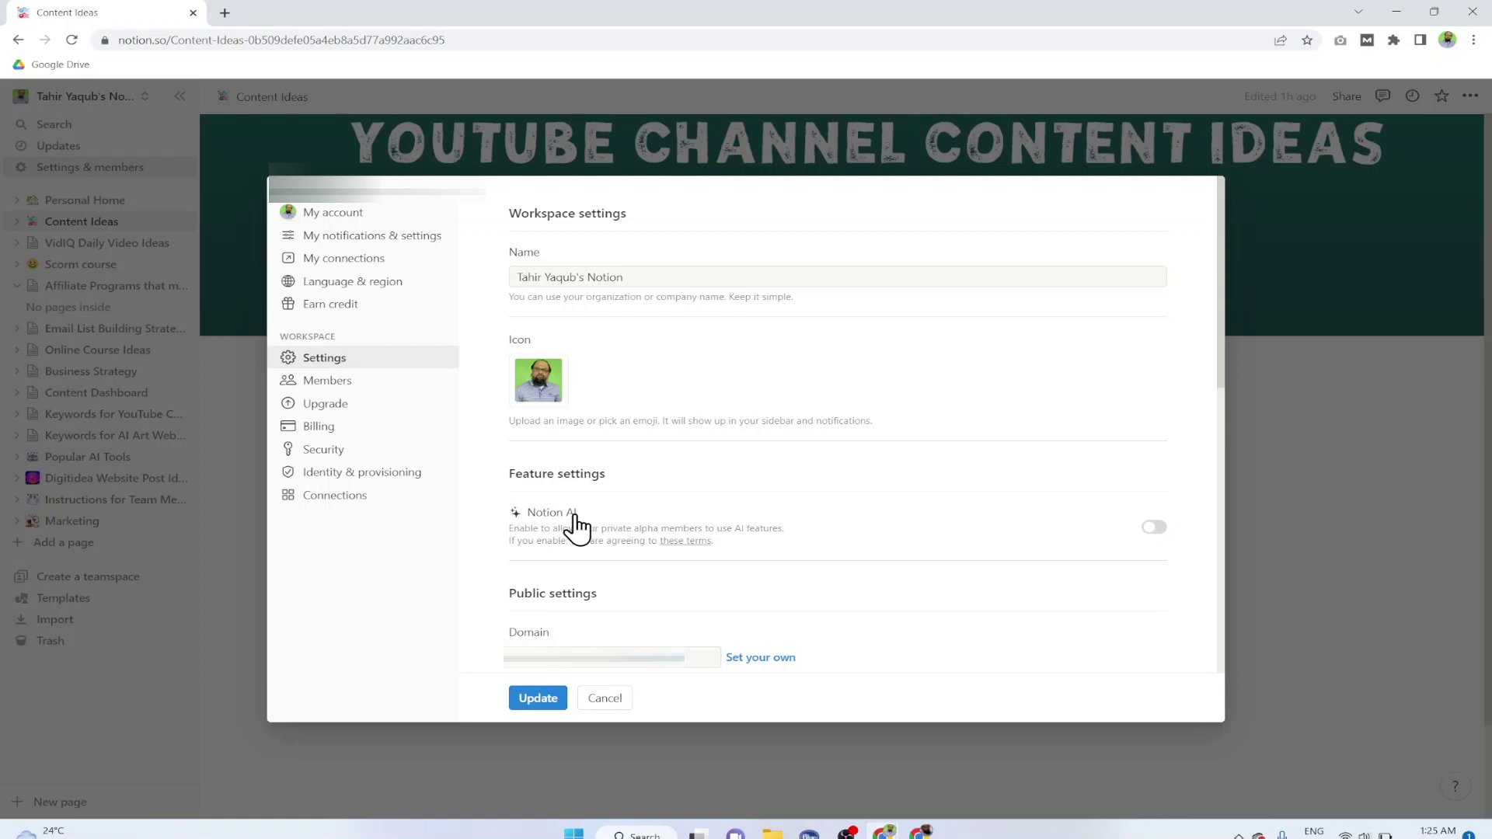
pyautogui.click(1162, 530)
pyautogui.click(543, 704)
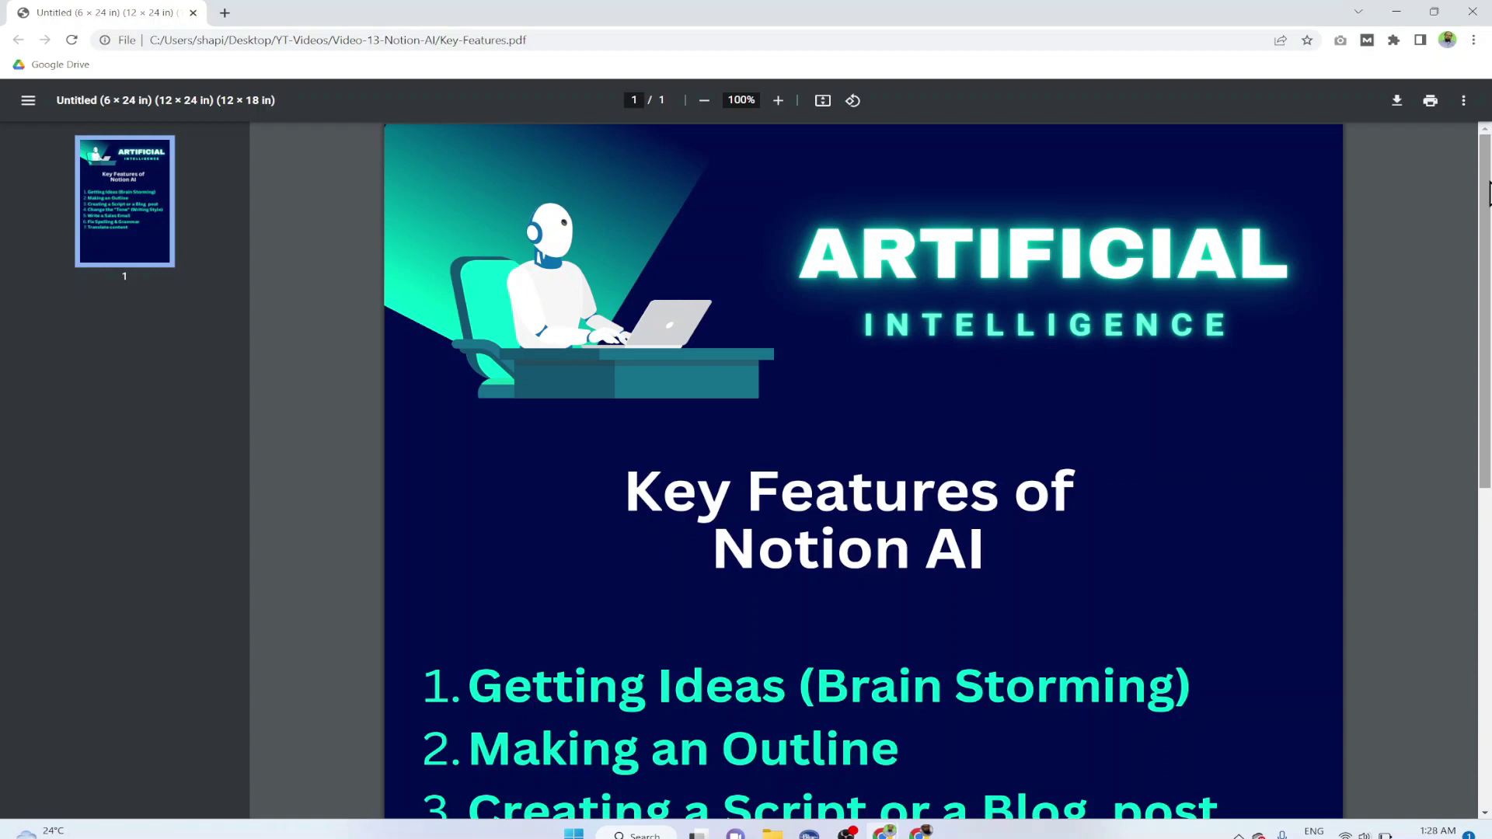
# Scroll through the seven Notion AI key features in Key-Features.pdf and back to the top.
pyautogui.moveTo(1486, 192); pyautogui.dragTo(1487, 358)
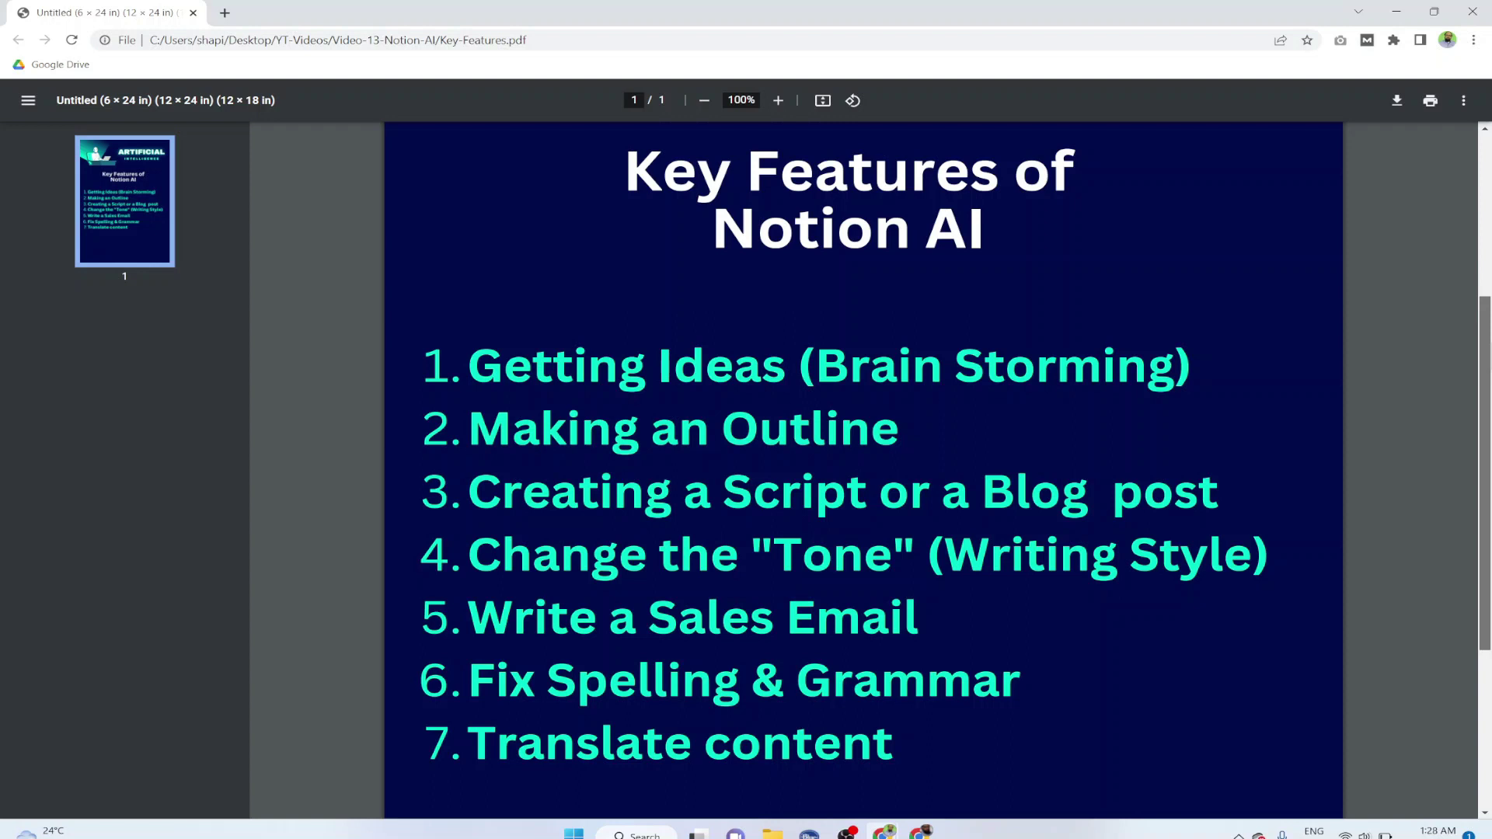
pyautogui.scroll(-1, 862, 467)
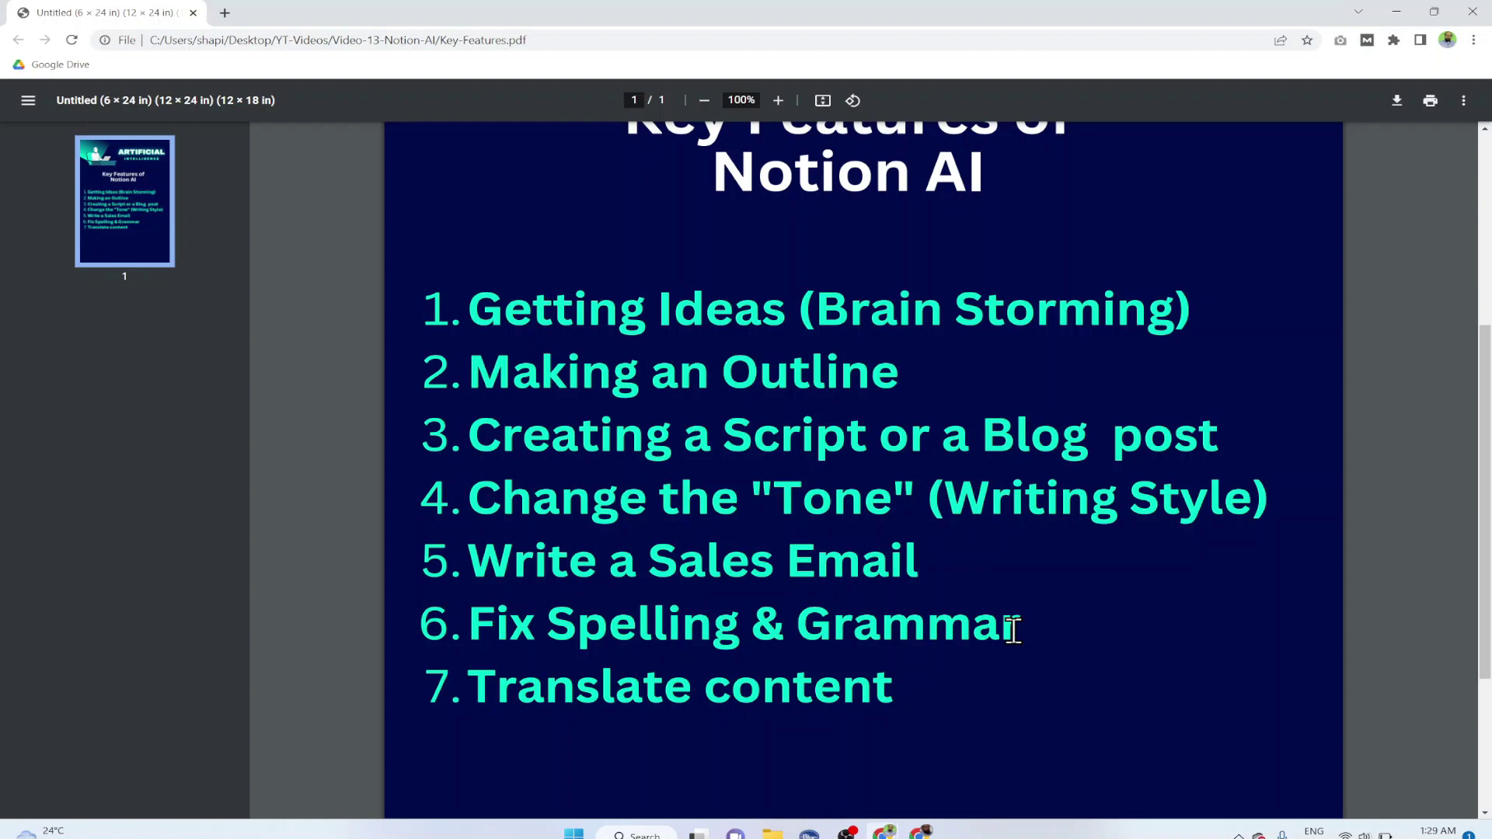
pyautogui.scroll(5, 1013, 629)
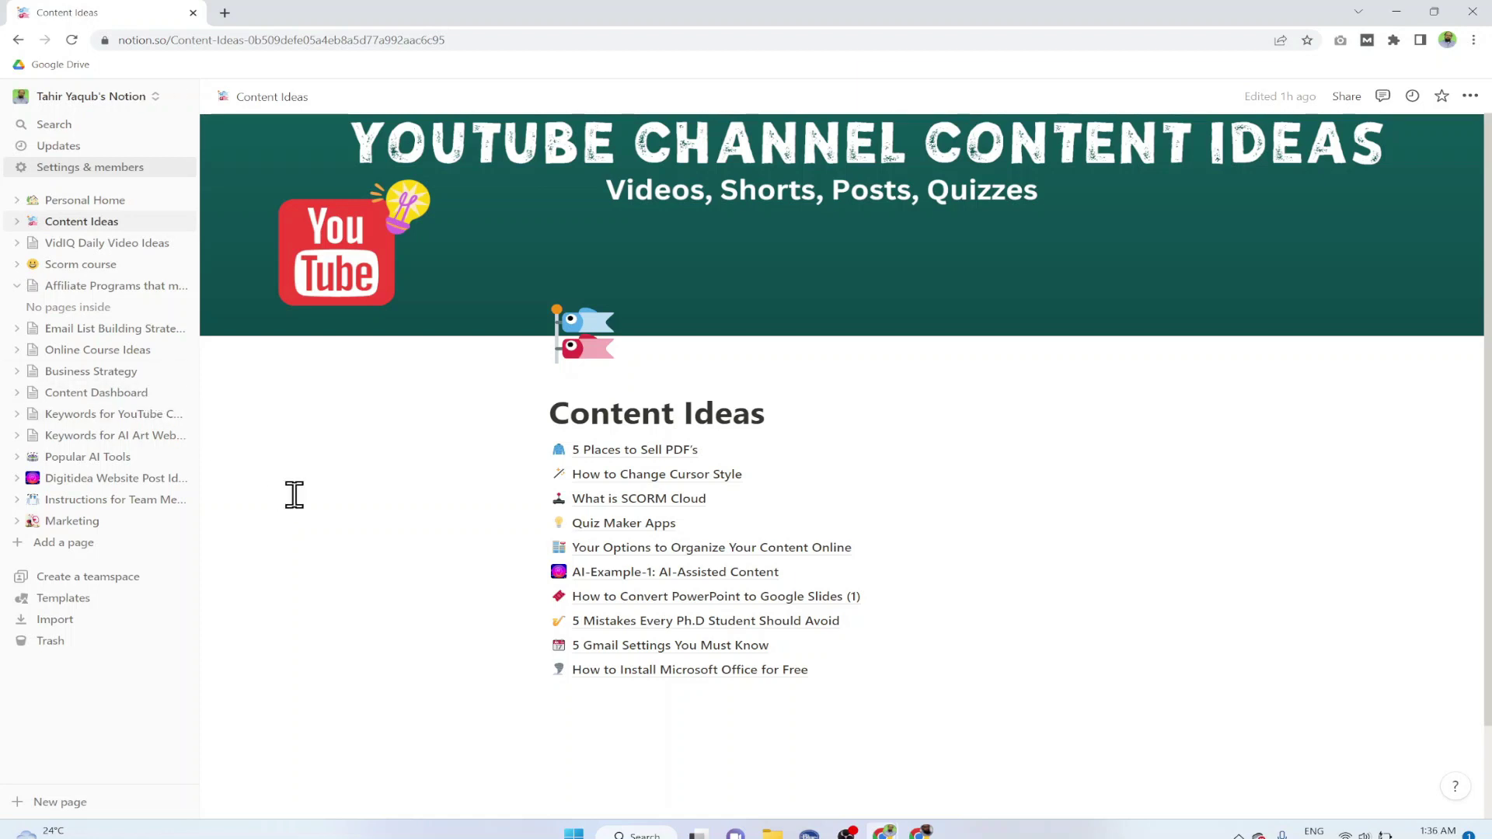
# Open AI-Example-1: AI-Assisted Content from Content Ideas and select the '2 Ways to do that' line.
pyautogui.click(61, 231)
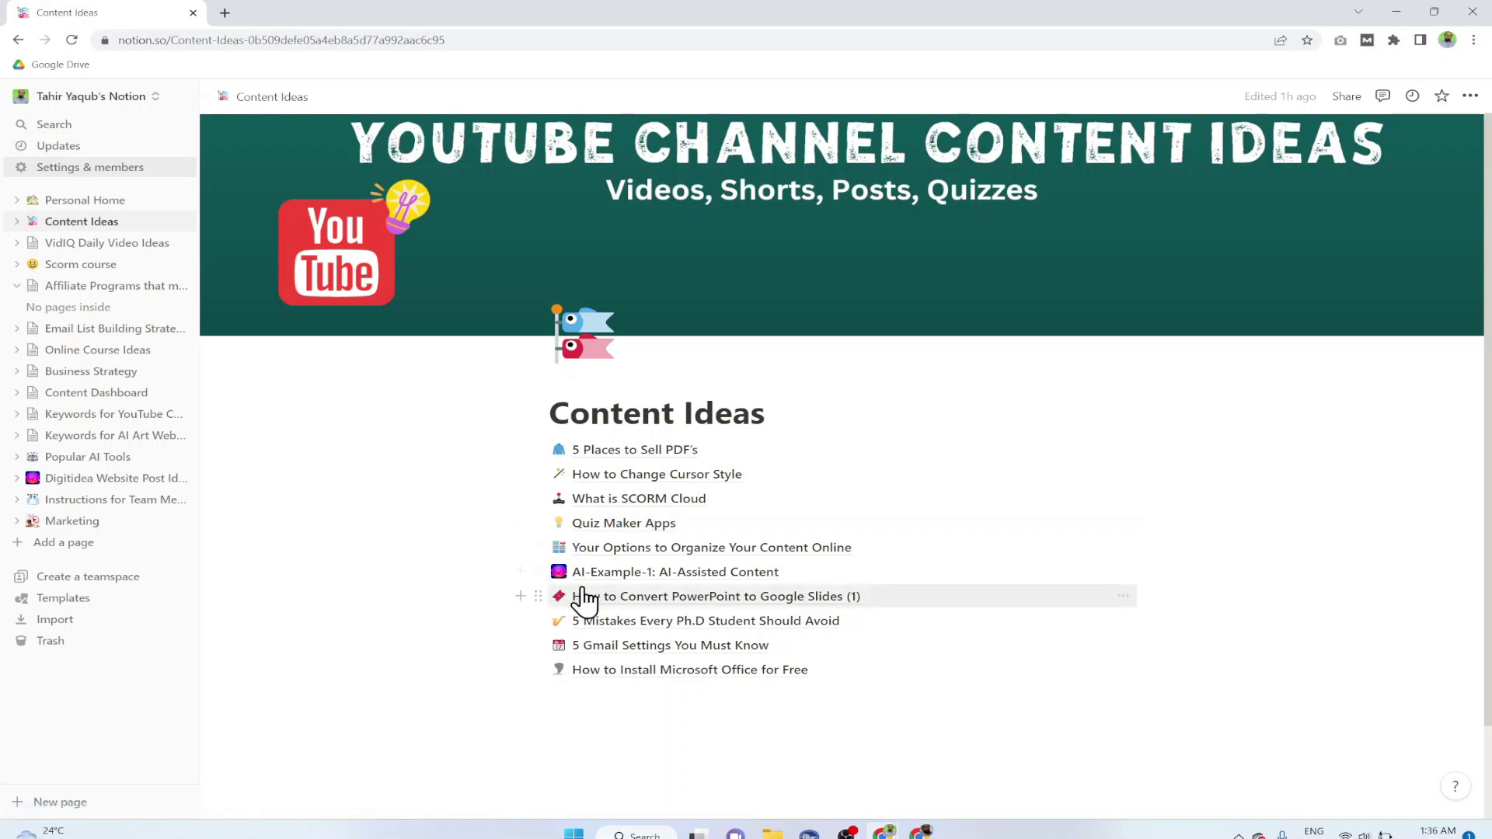
pyautogui.click(673, 590)
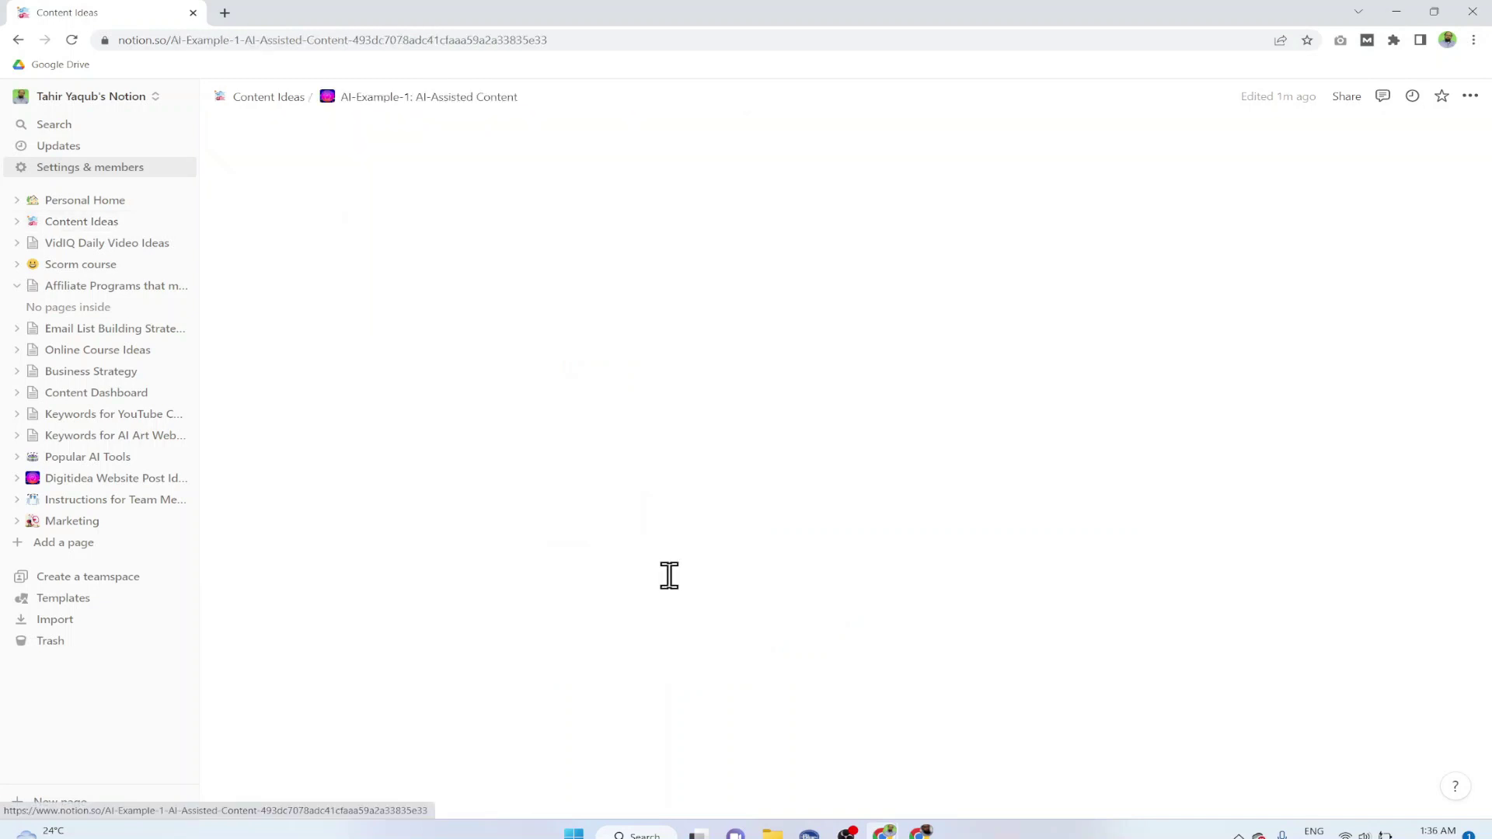
pyautogui.moveTo(1486, 262); pyautogui.dragTo(1486, 350)
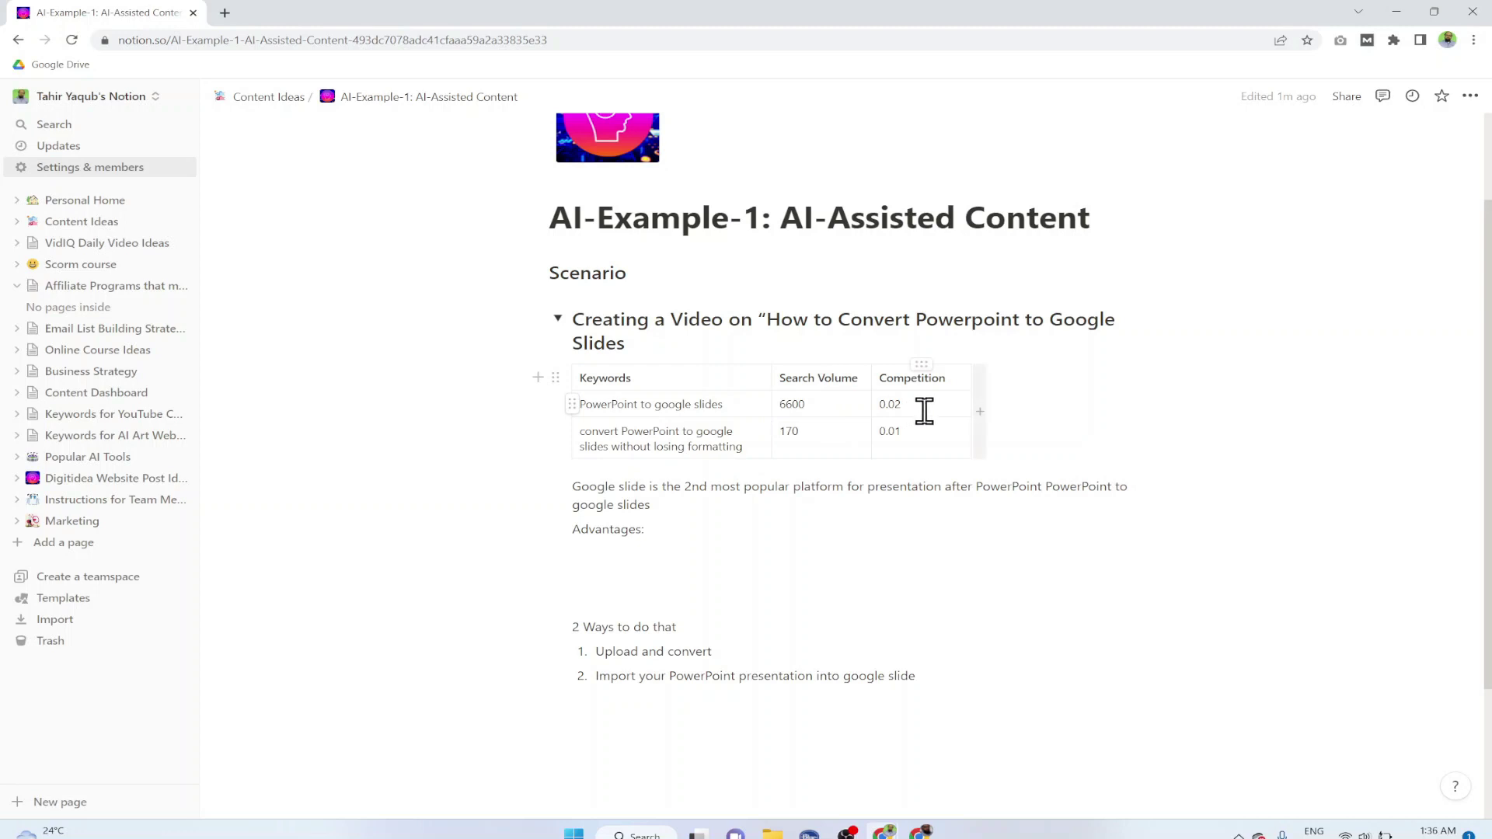
pyautogui.moveTo(572, 626); pyautogui.dragTo(680, 627)
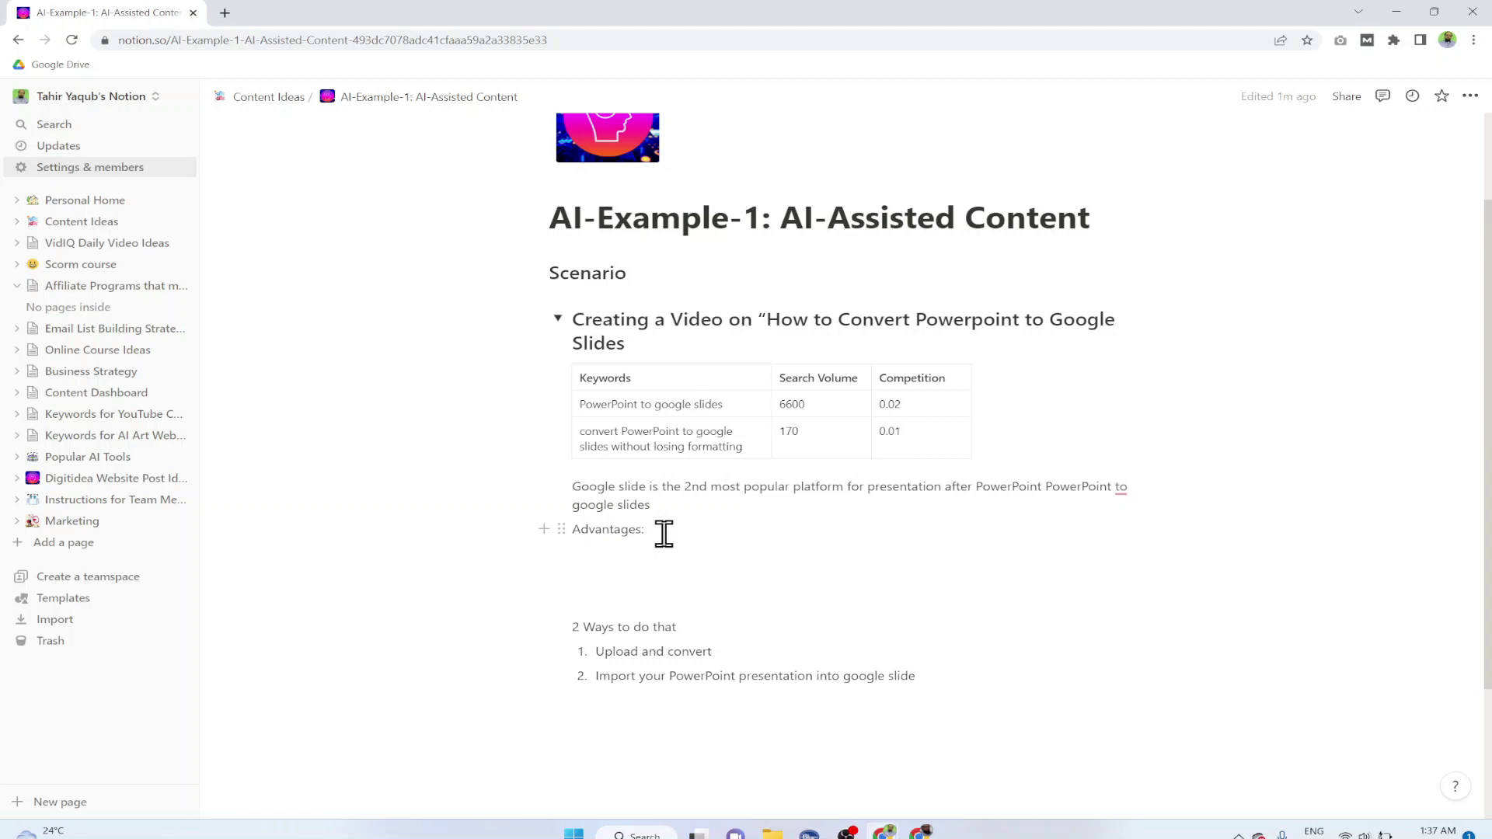
# Replace 'Advantages:' with the AI answer to 'What are advantages of using Google Slides over powerpoint'.
pyautogui.moveTo(573, 529); pyautogui.dragTo(646, 533)
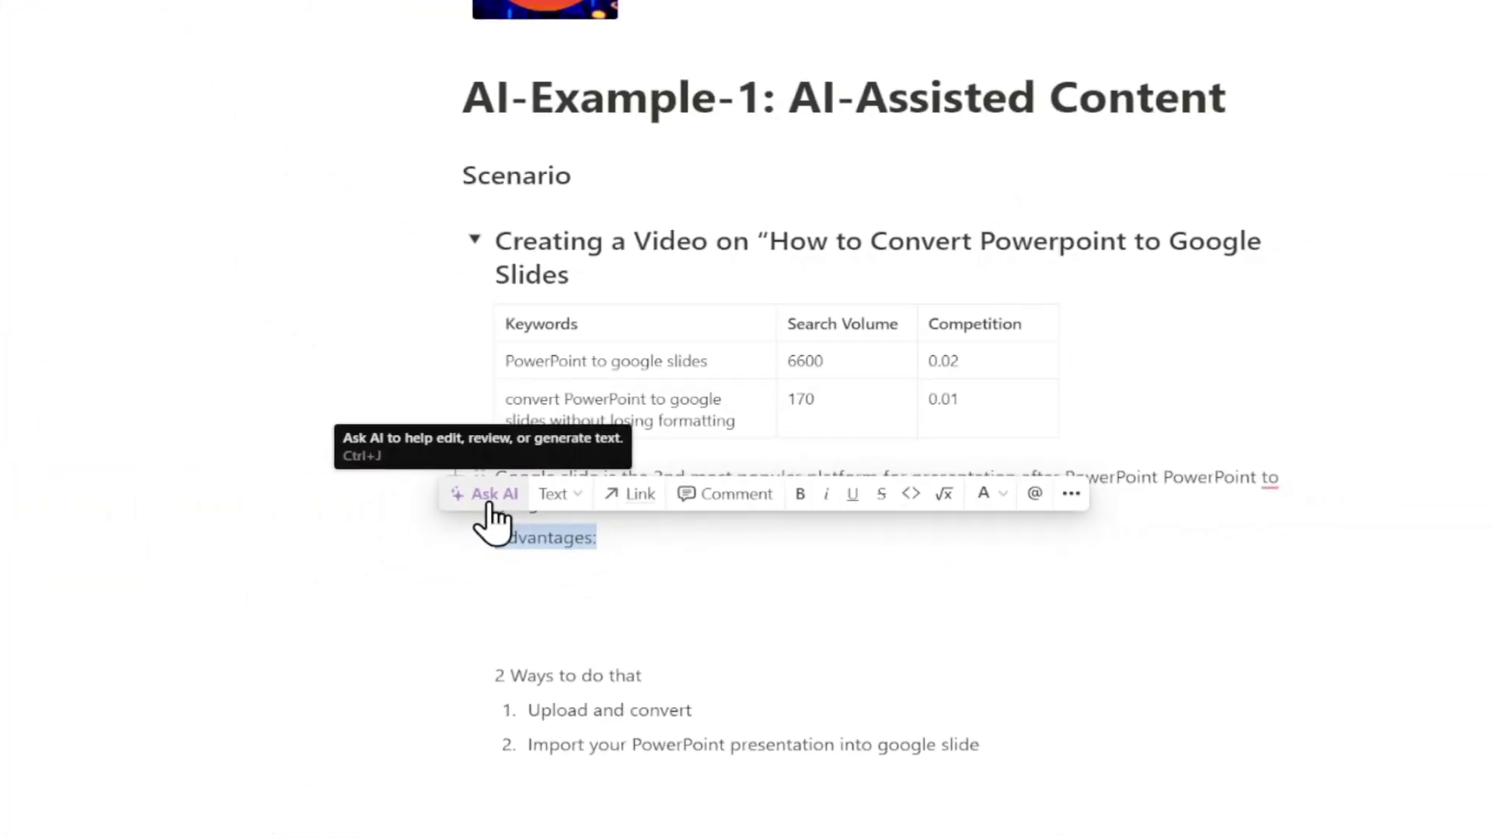
pyautogui.click(553, 501)
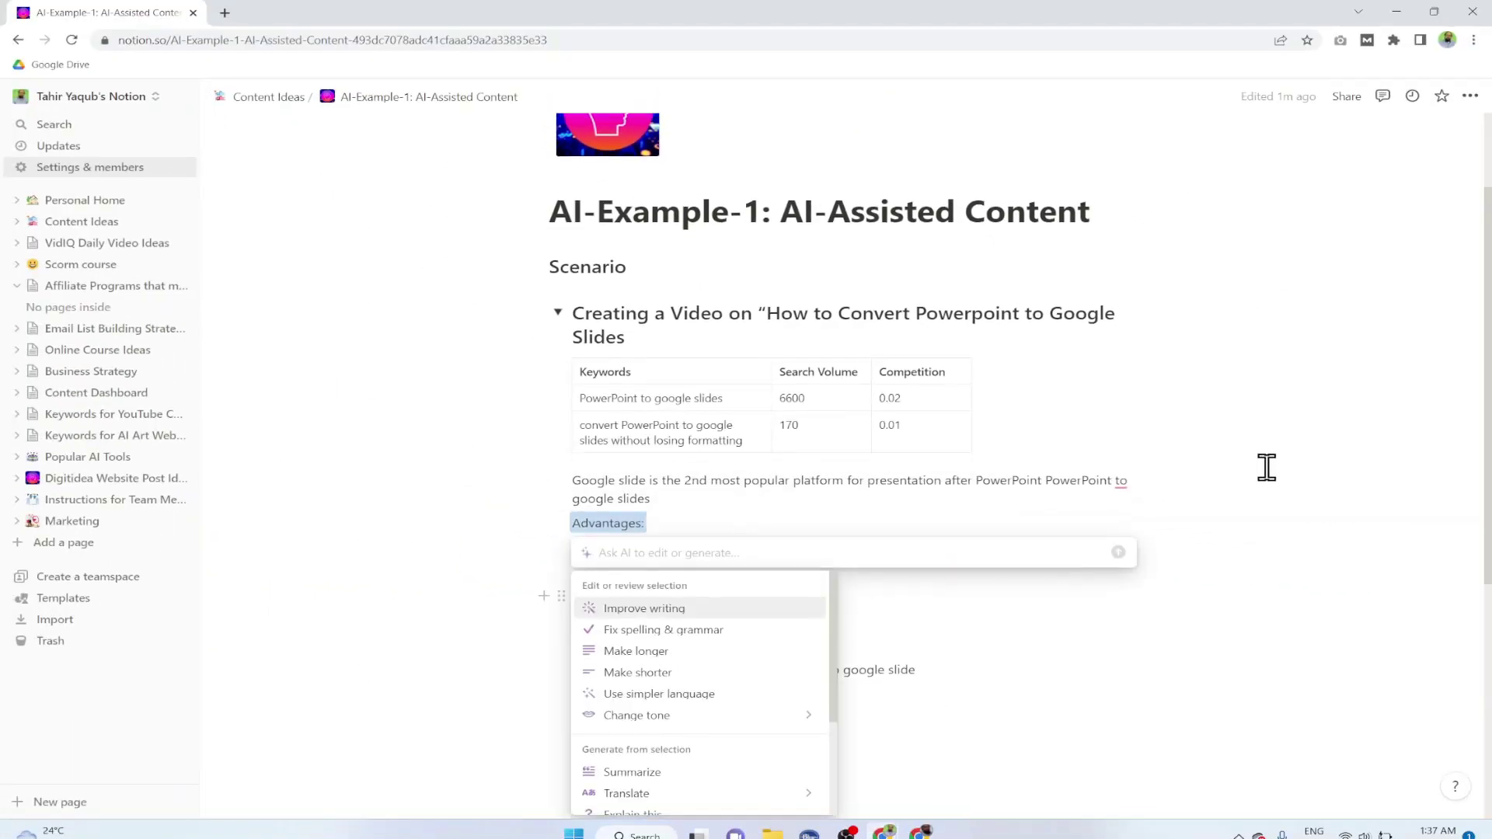
pyautogui.scroll(-5, 1275, 466)
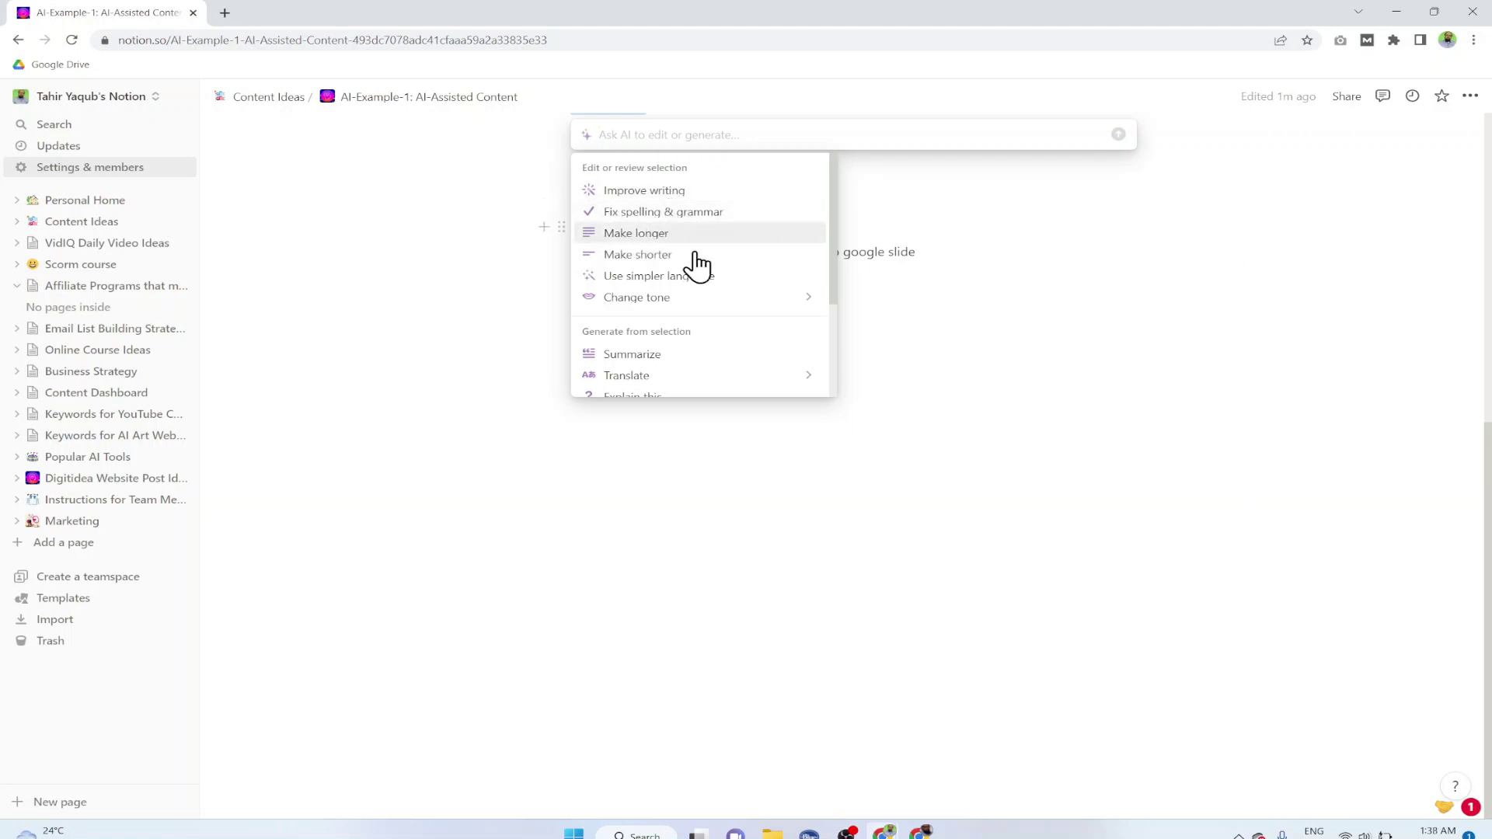
pyautogui.scroll(-2, 693, 262)
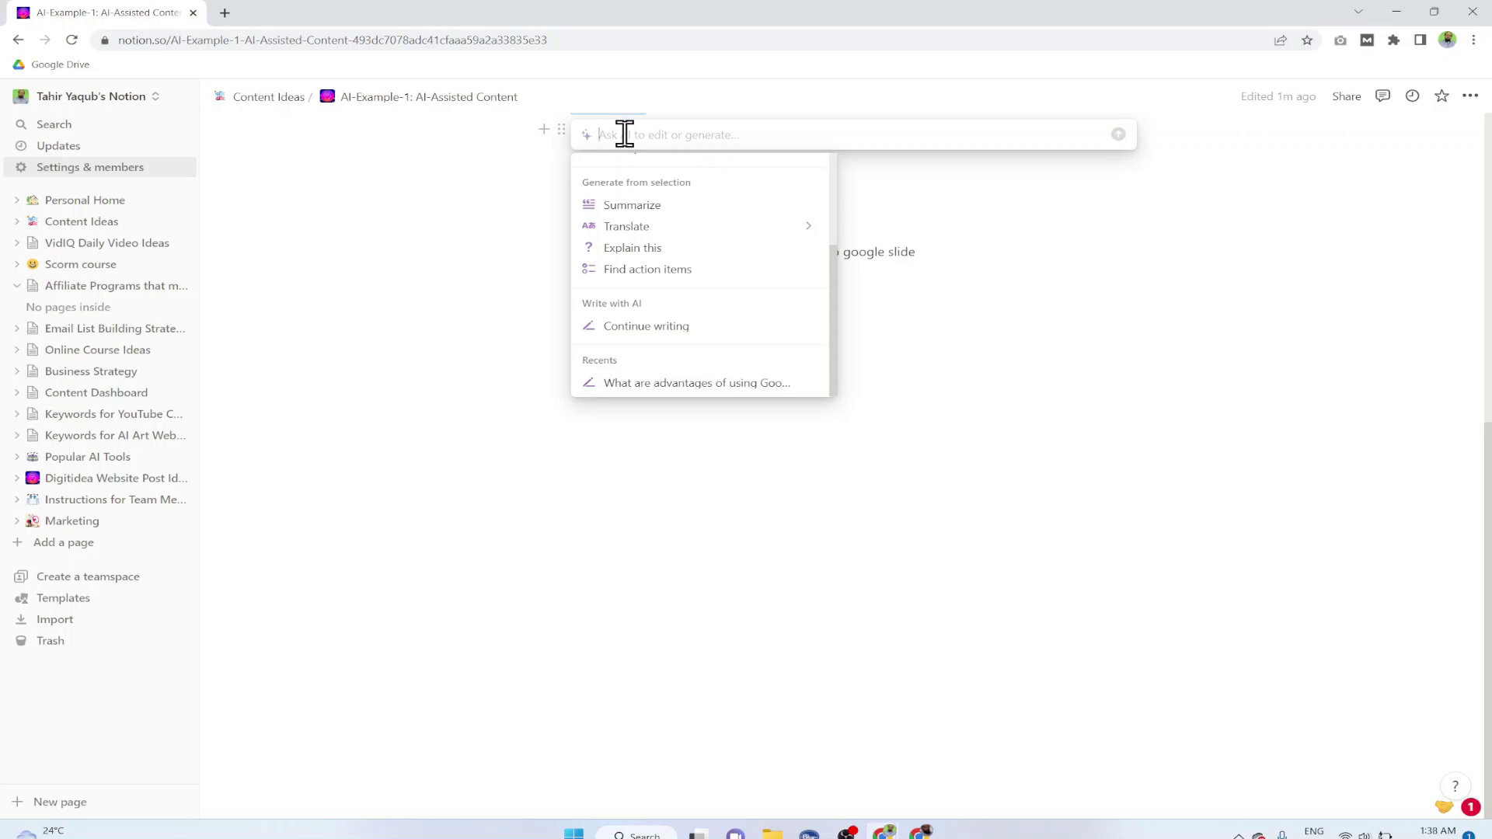
pyautogui.write('What are advantag')
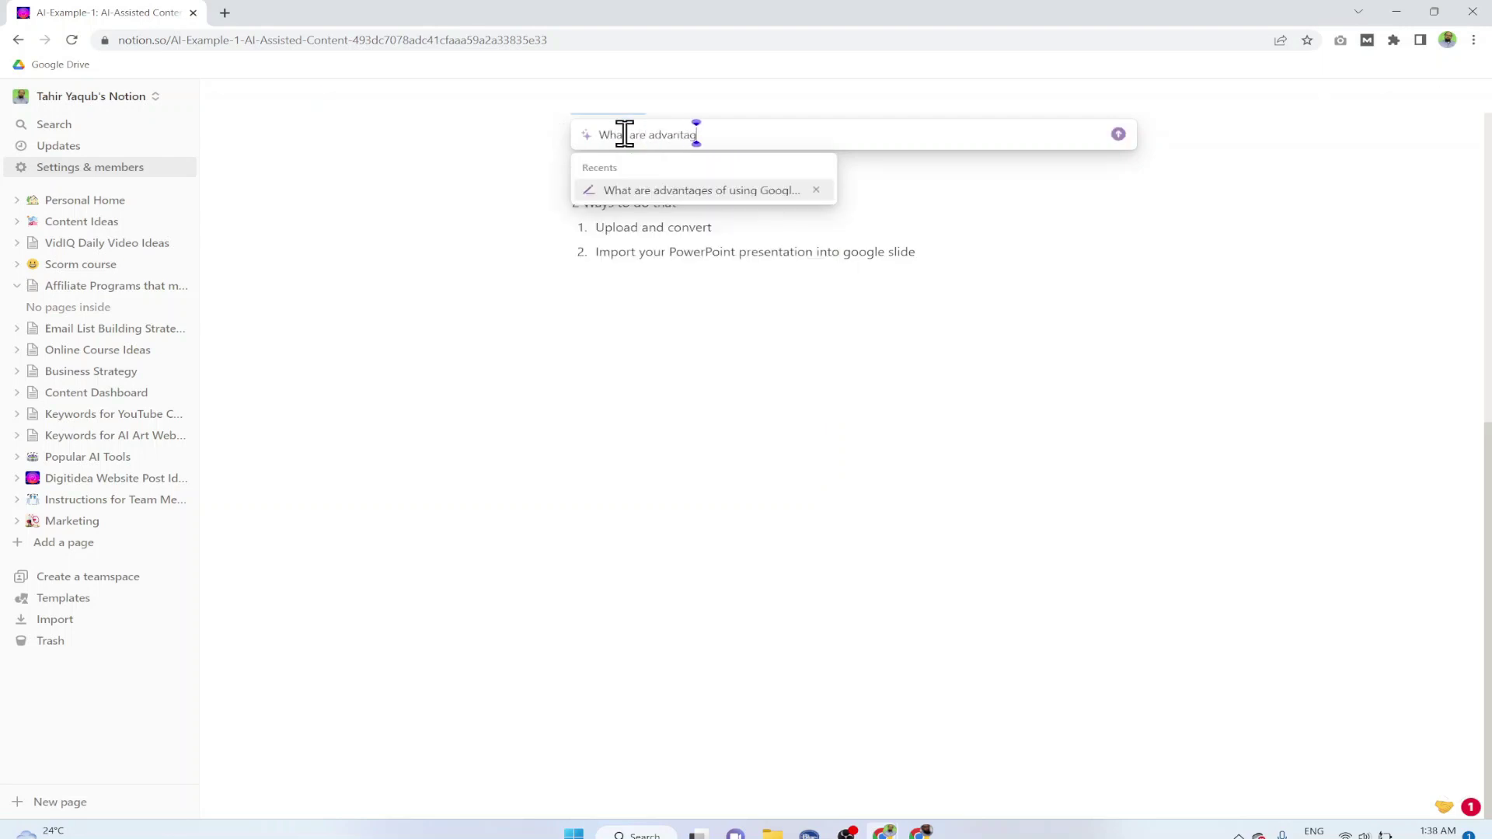
pyautogui.write('es of using Google Slides over powe')
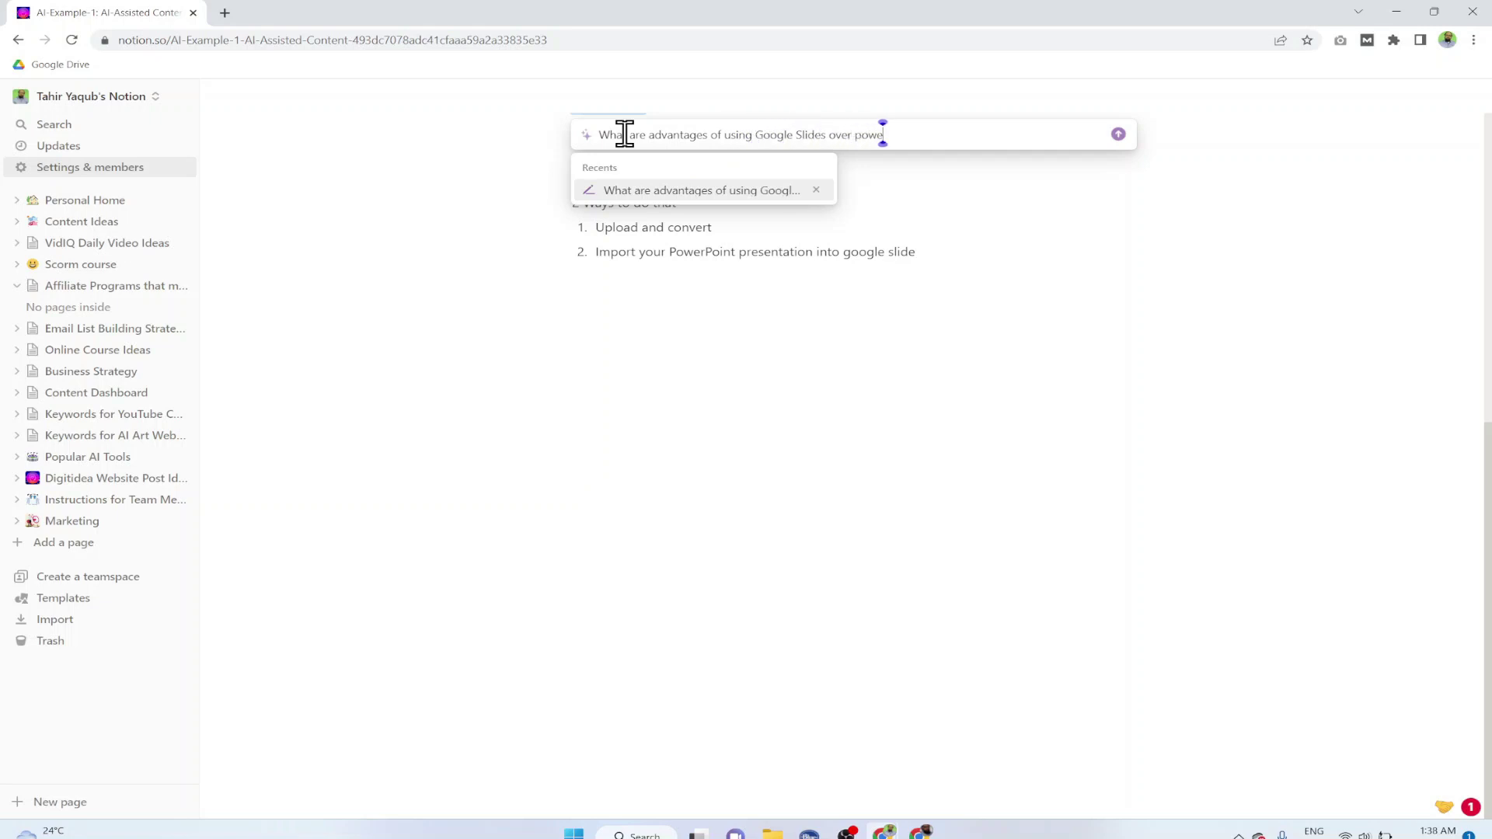
pyautogui.write('rpoint')
pyautogui.press('Return')
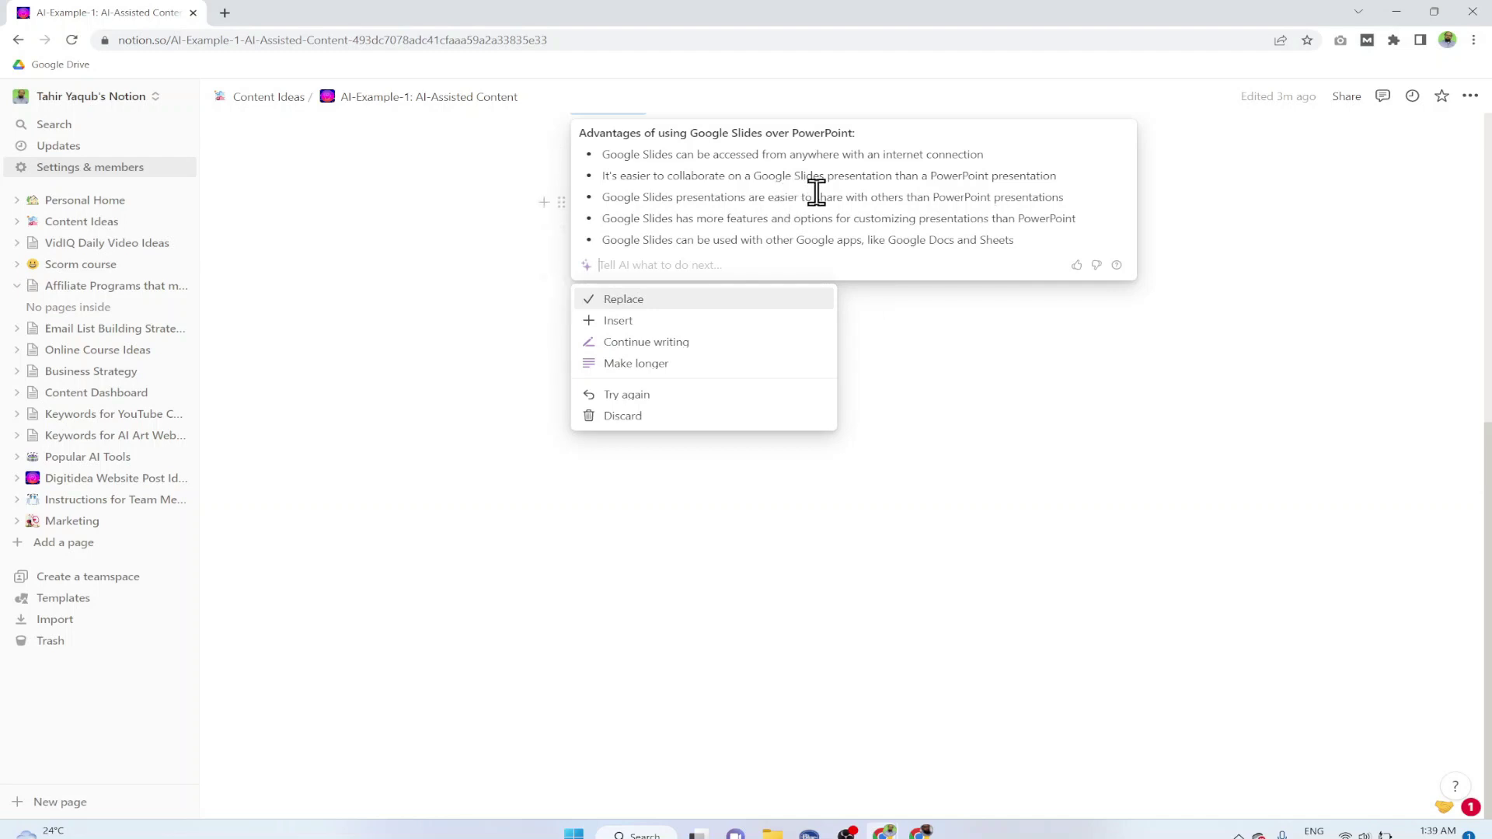
pyautogui.click(624, 303)
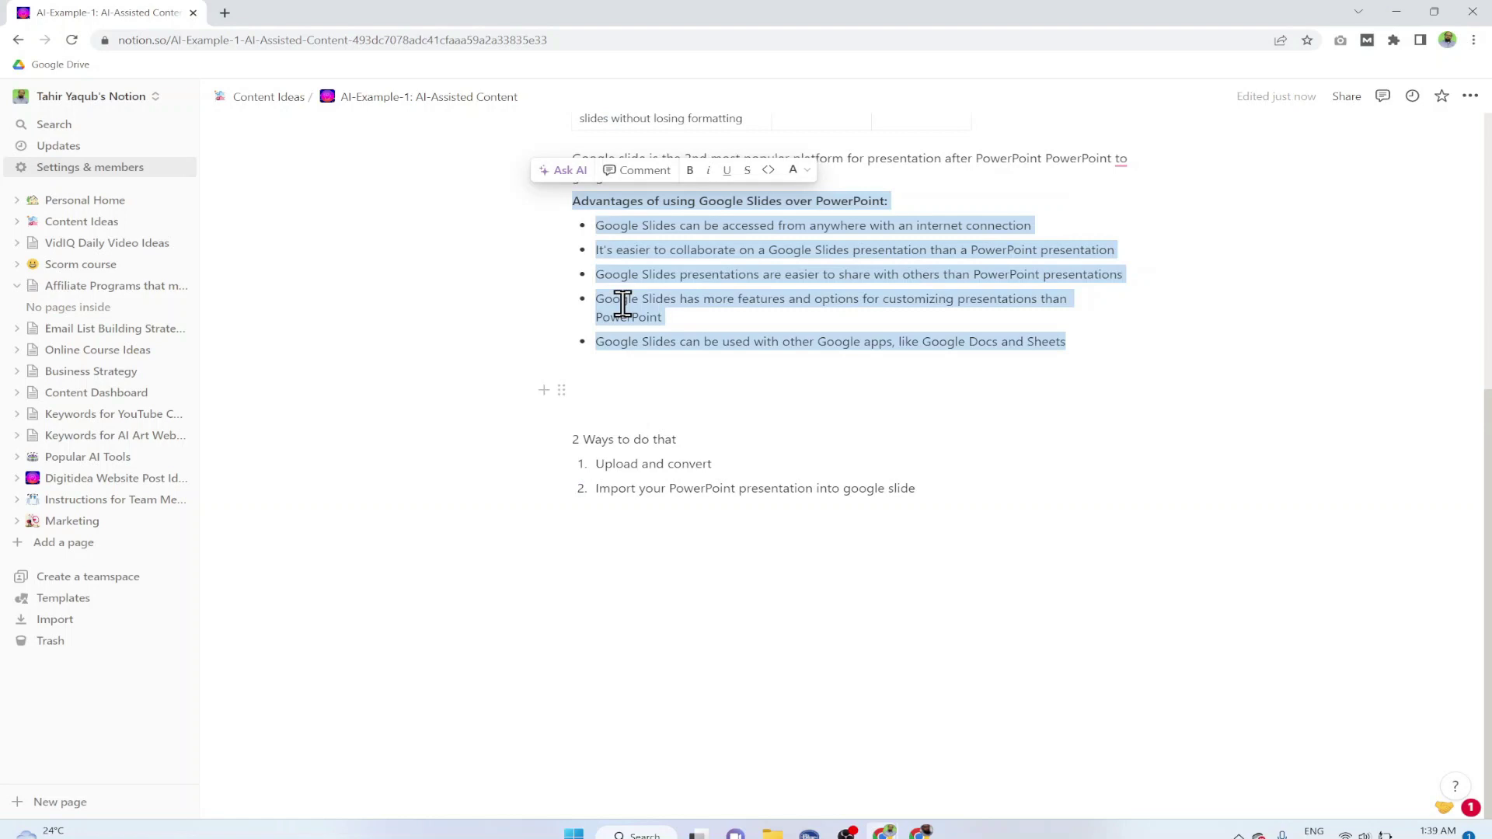
pyautogui.click(1077, 430)
# Rewrite the advantages heading and bullets with AI Make longer, replacing the originals.
pyautogui.scroll(6, 1324, 498)
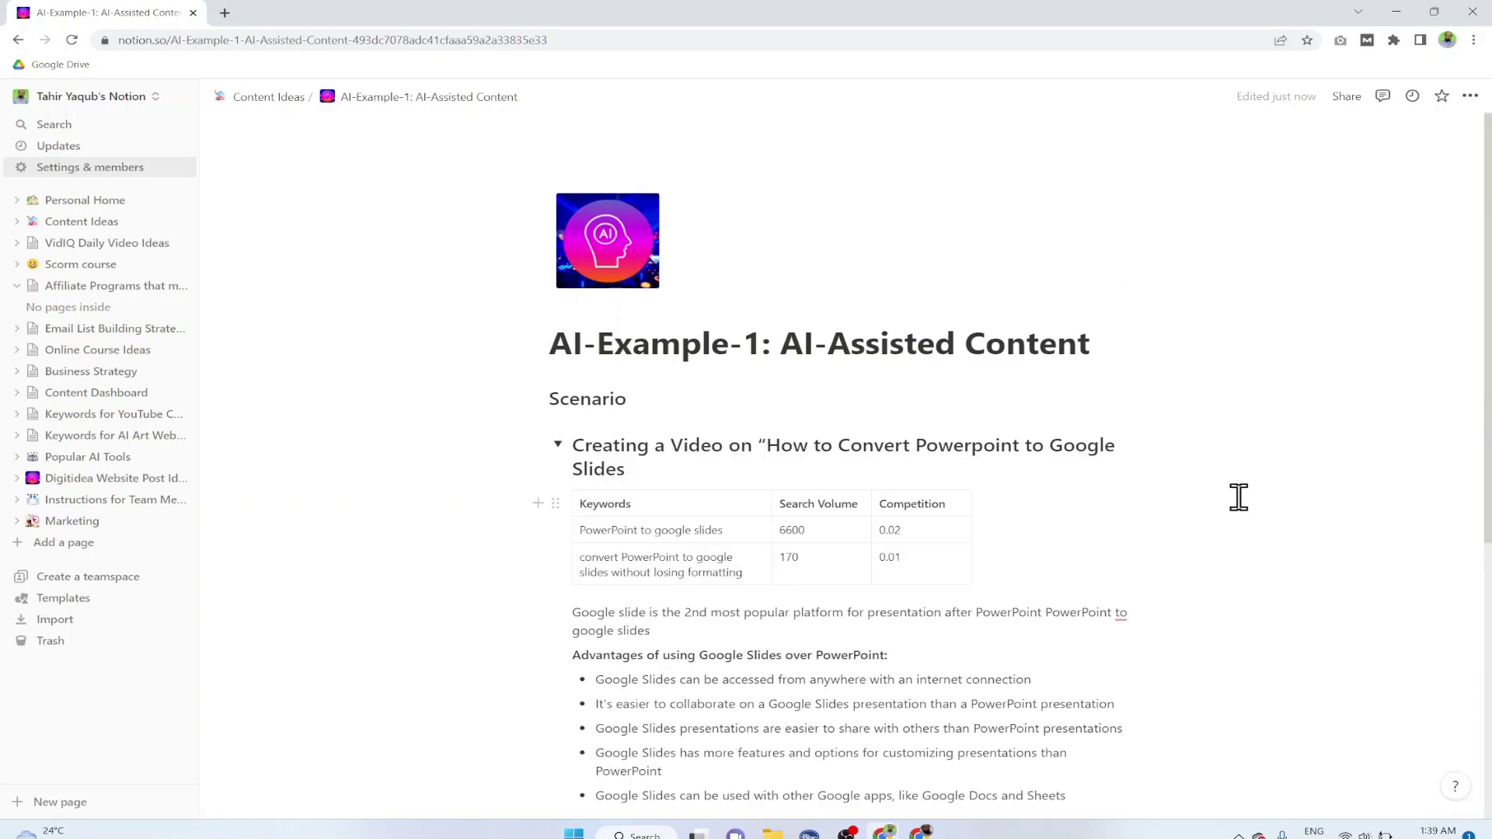
pyautogui.scroll(-3, 1484, 497)
pyautogui.click(1013, 567)
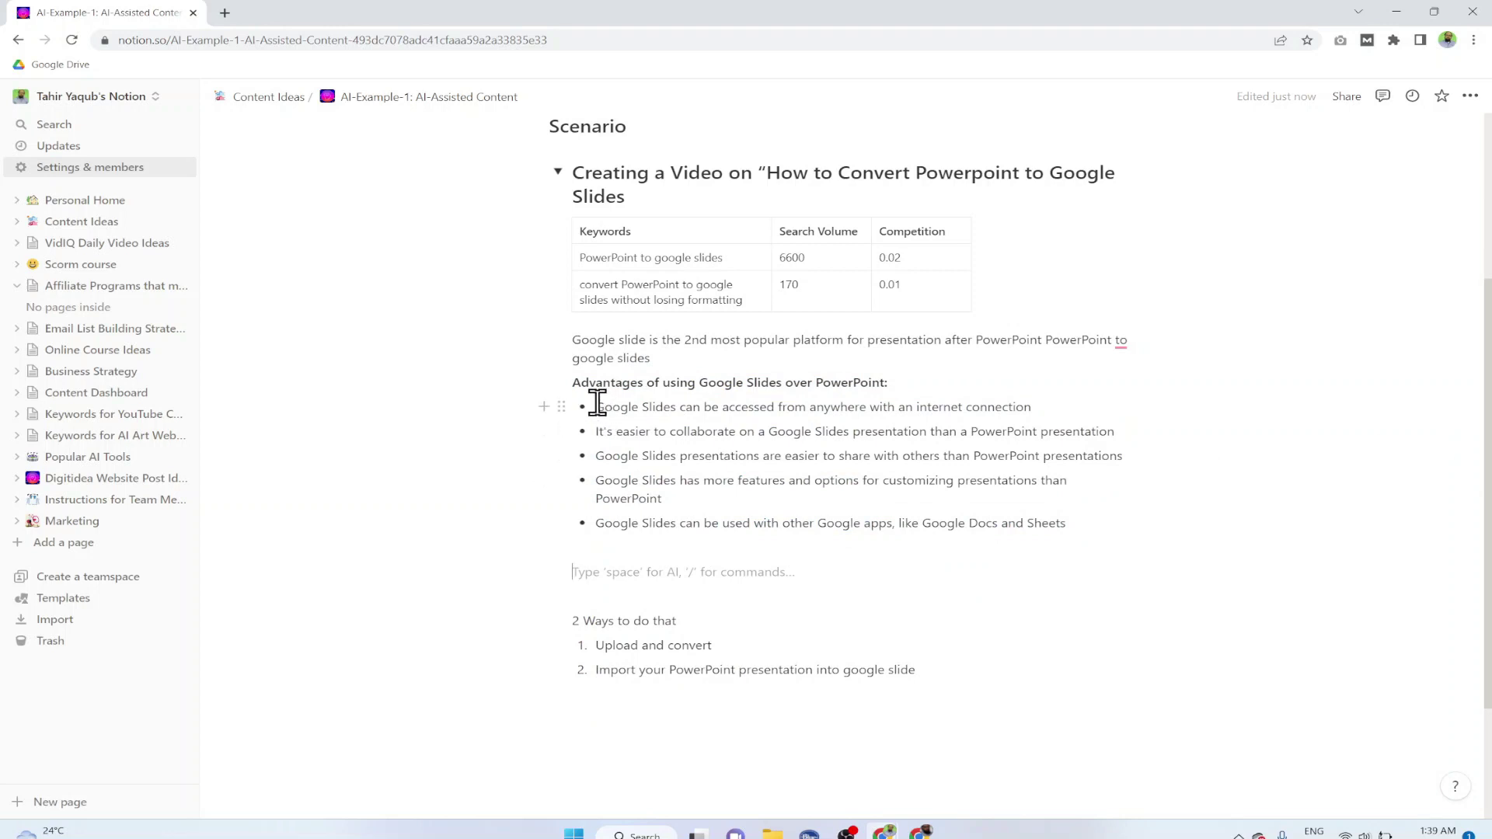
pyautogui.moveTo(572, 382); pyautogui.dragTo(1073, 526)
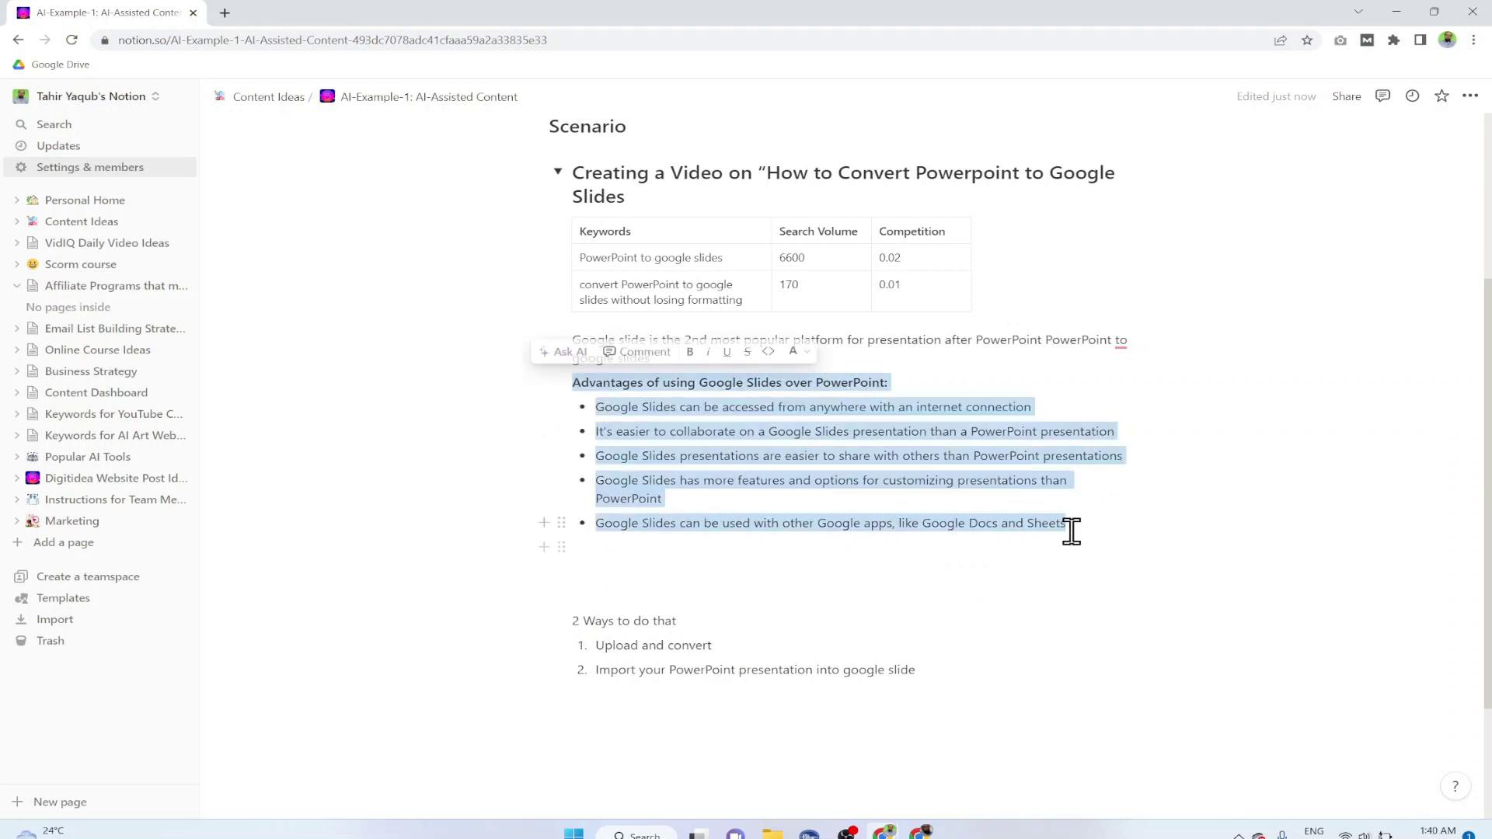
pyautogui.click(562, 351)
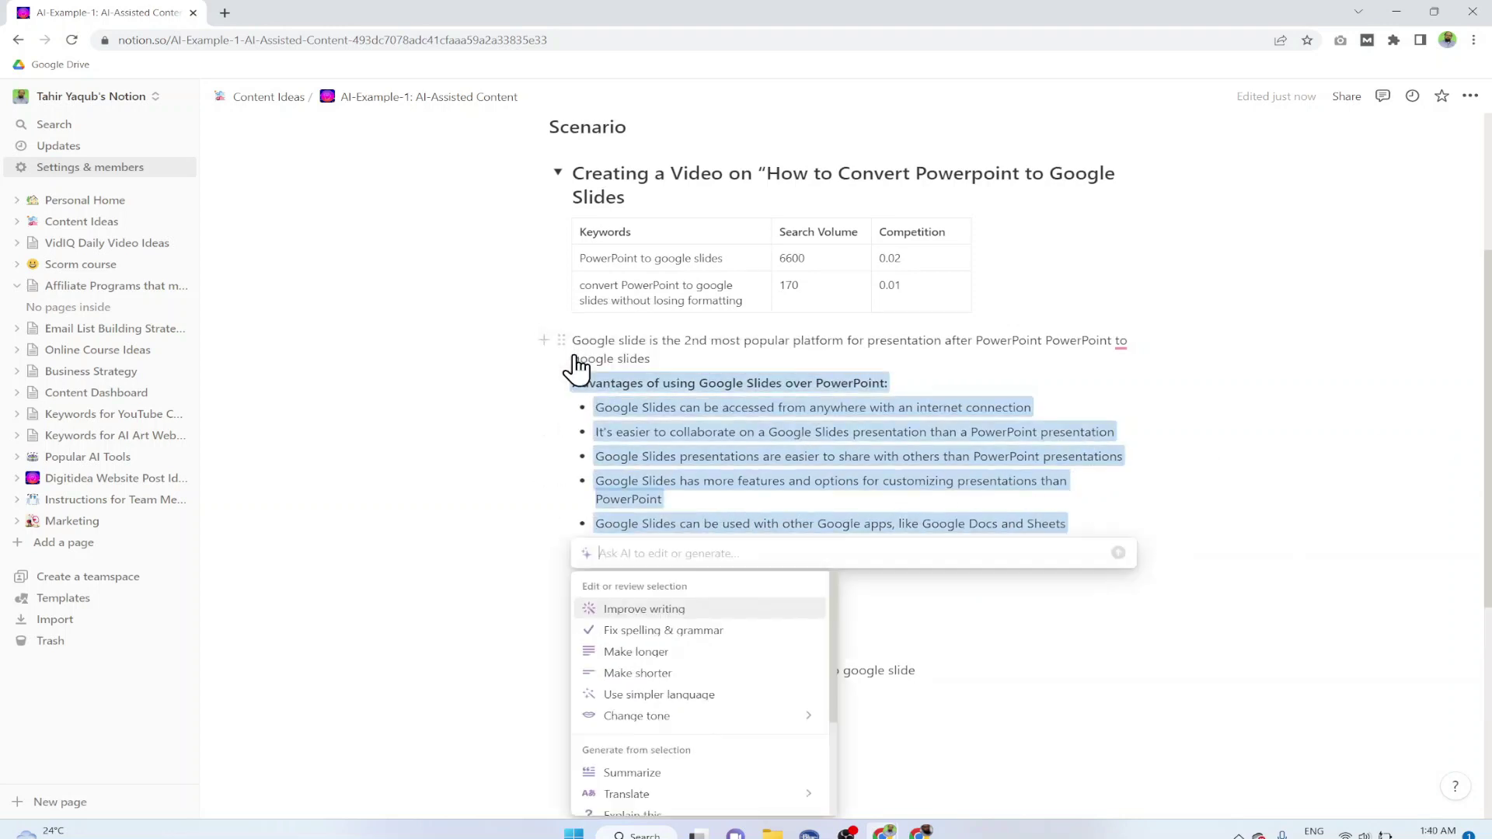
pyautogui.click(631, 653)
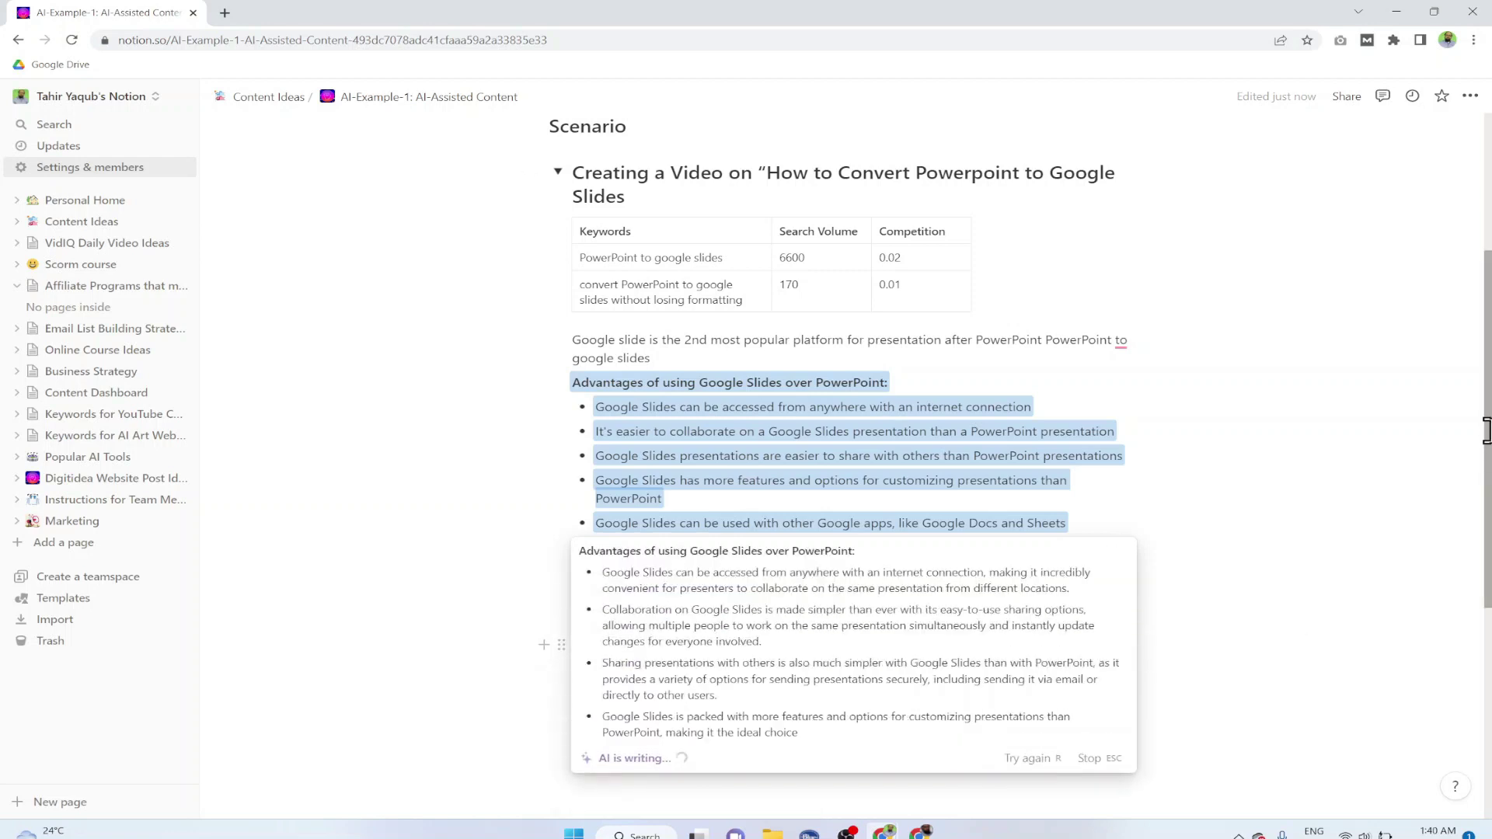
pyautogui.moveTo(1485, 432); pyautogui.dragTo(1486, 539)
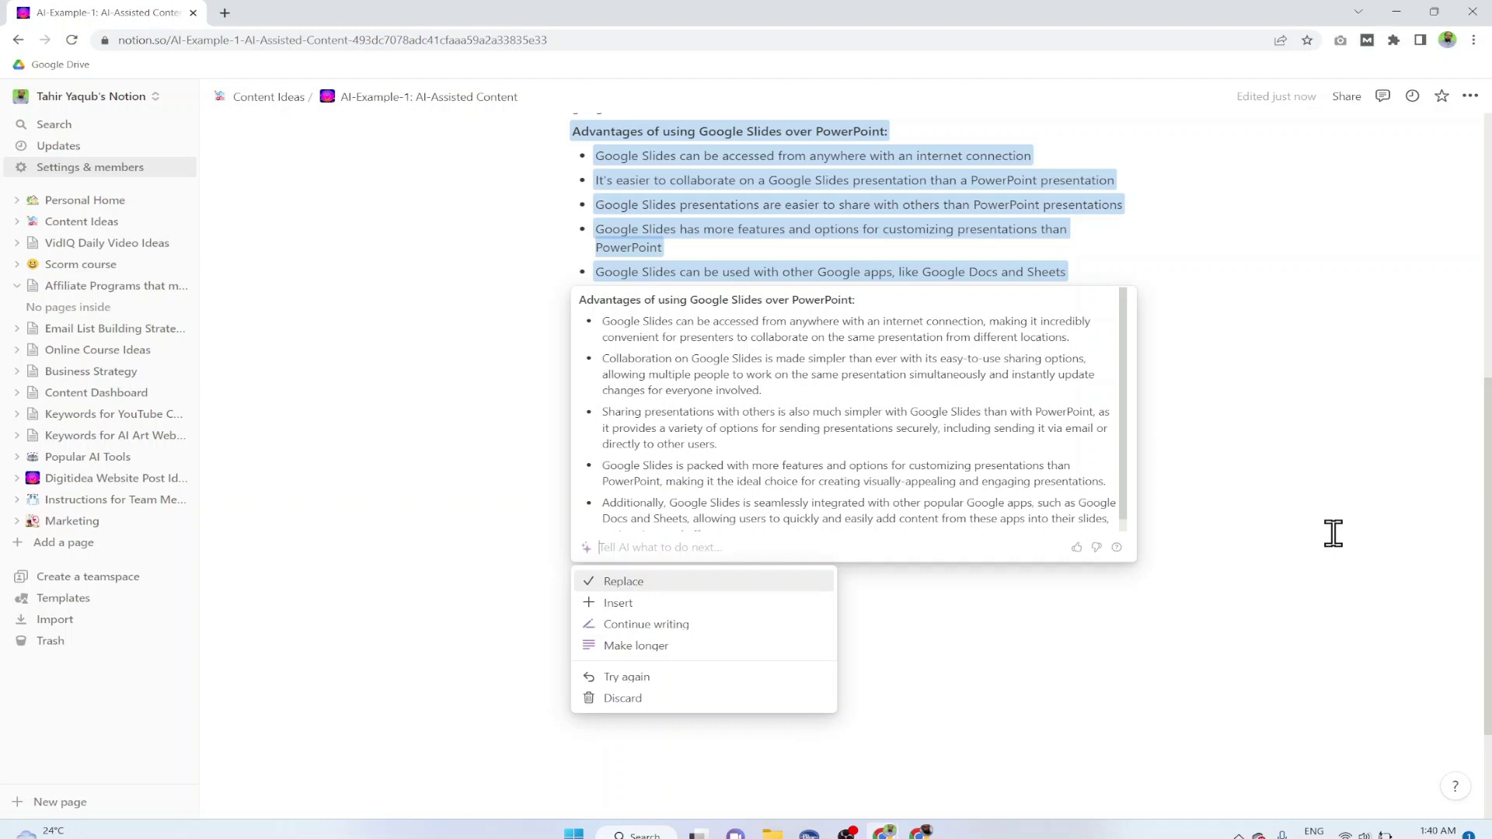
pyautogui.click(629, 584)
pyautogui.click(641, 585)
# Accept the spelling correction from 'visually-appealing' to 'visually appealing'.
pyautogui.scroll(6, 1332, 566)
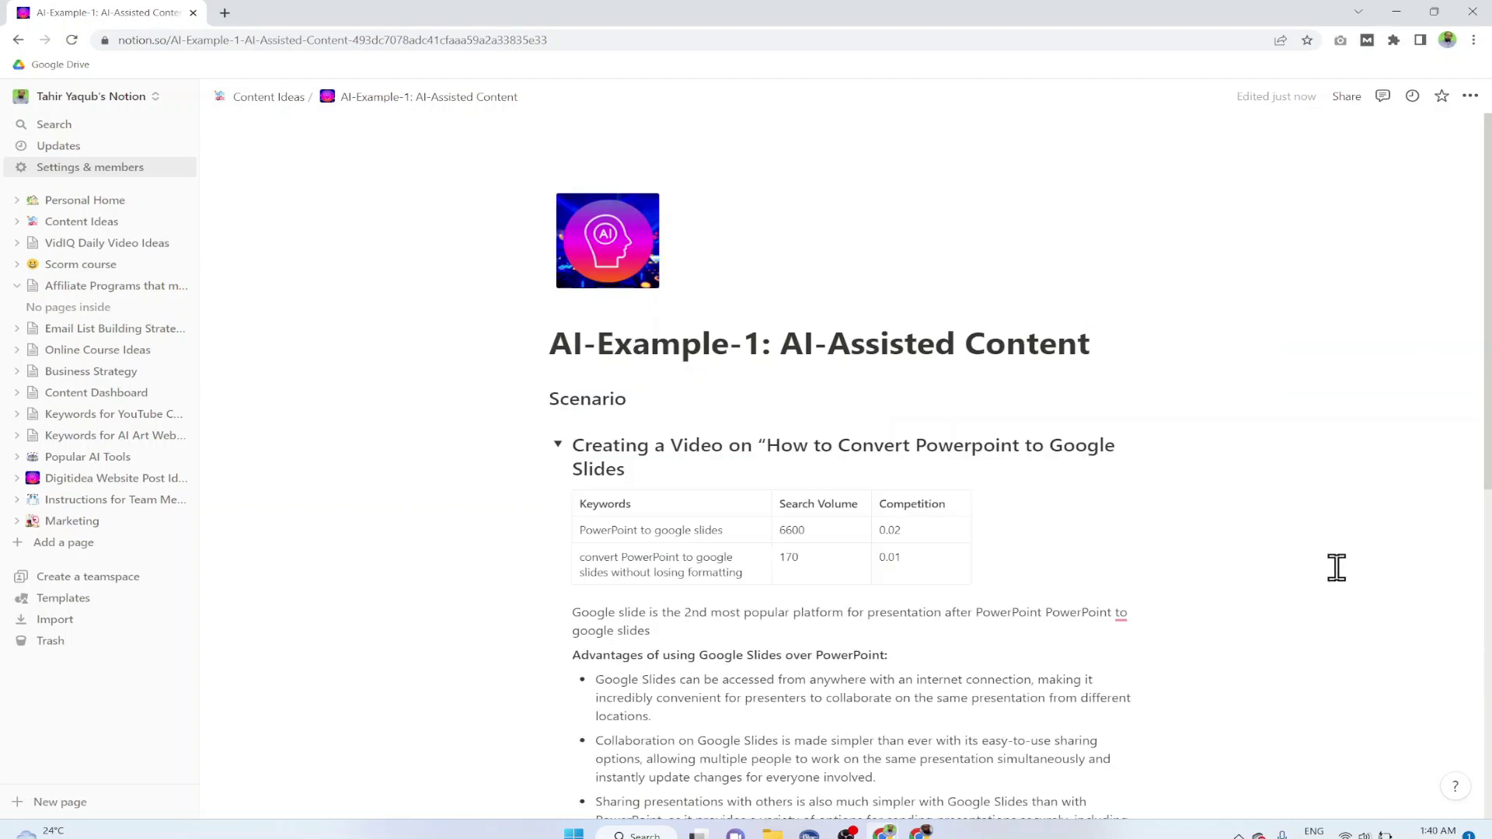
pyautogui.scroll(-8, 1332, 566)
pyautogui.moveTo(976, 322)
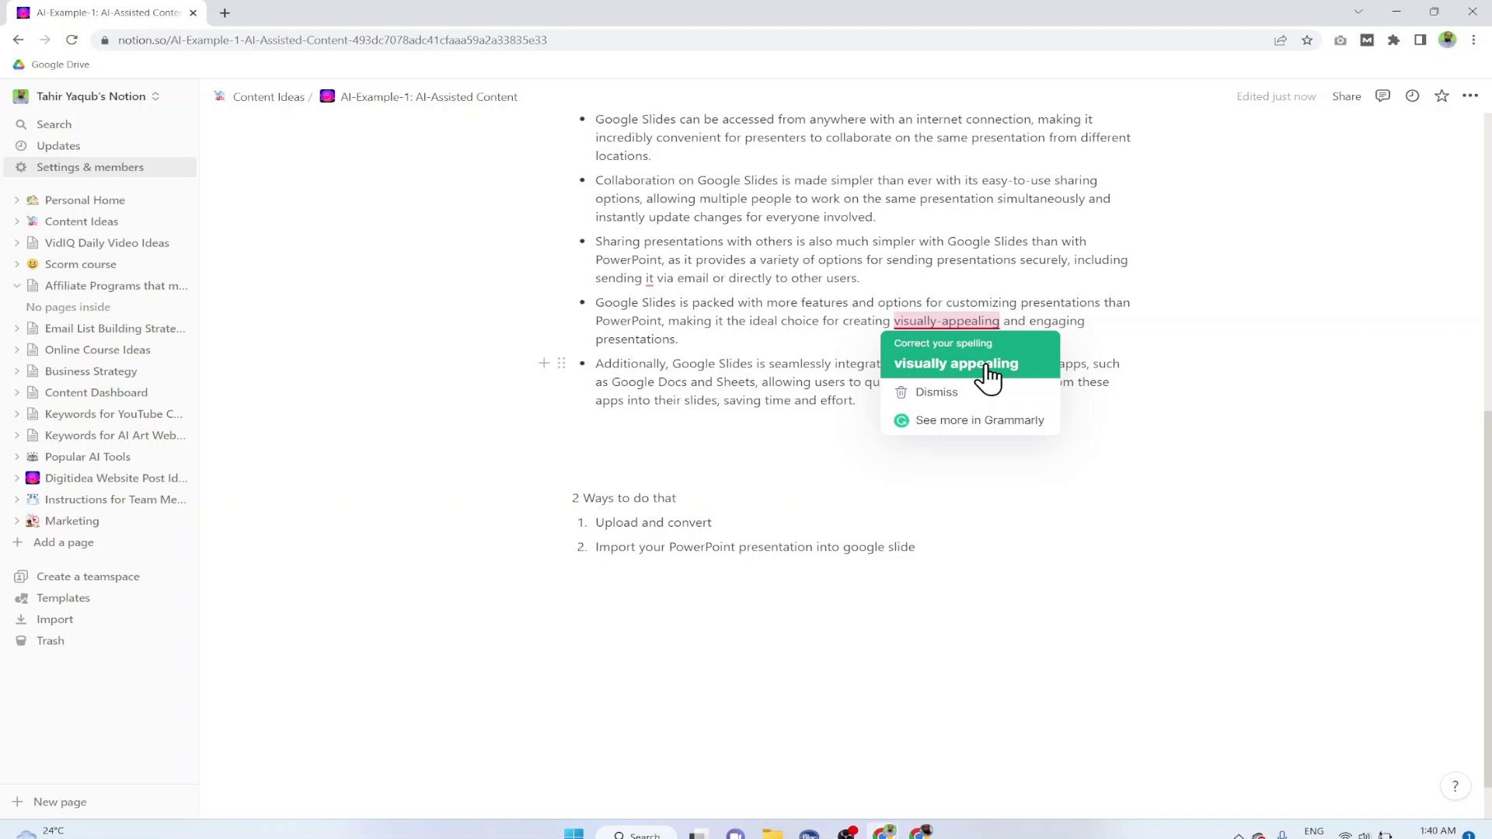
pyautogui.click(956, 363)
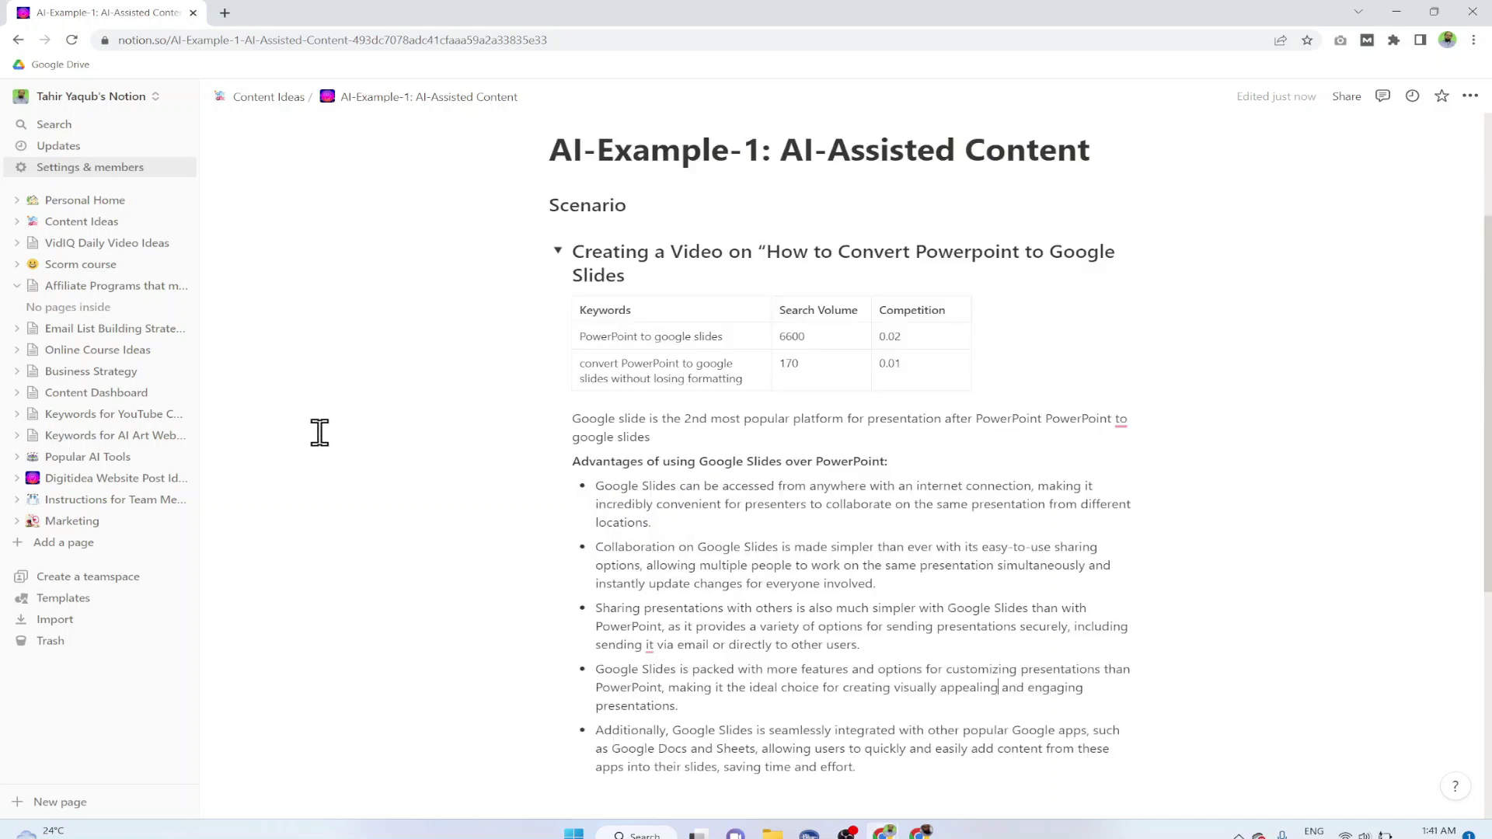
# Open 'How to Use Sharex for Screen Recording' from Digitidea Website Post Ideas and place the cursor on its empty first line.
pyautogui.click(90, 489)
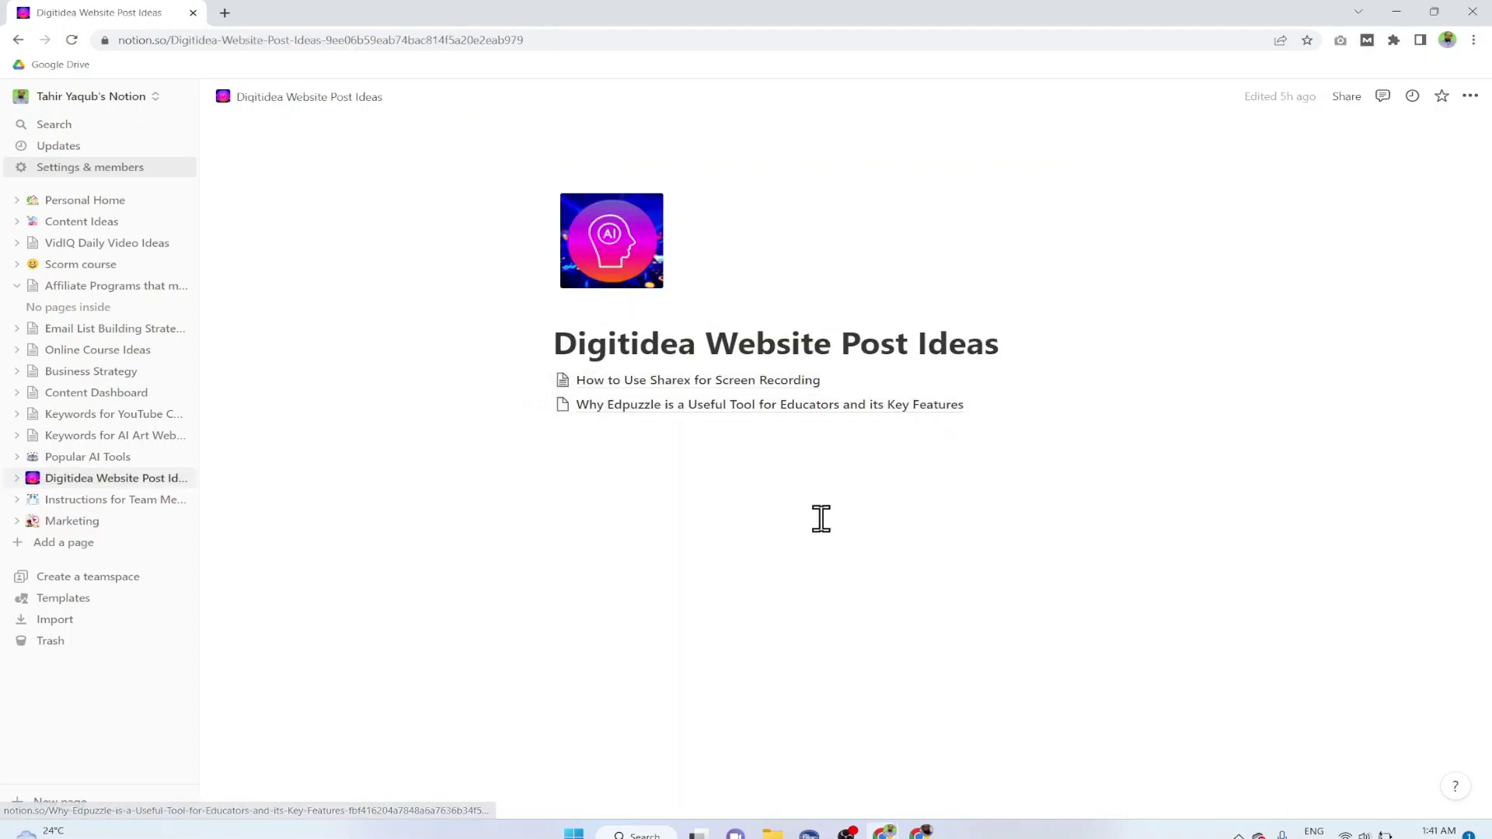
pyautogui.click(709, 381)
pyautogui.click(573, 293)
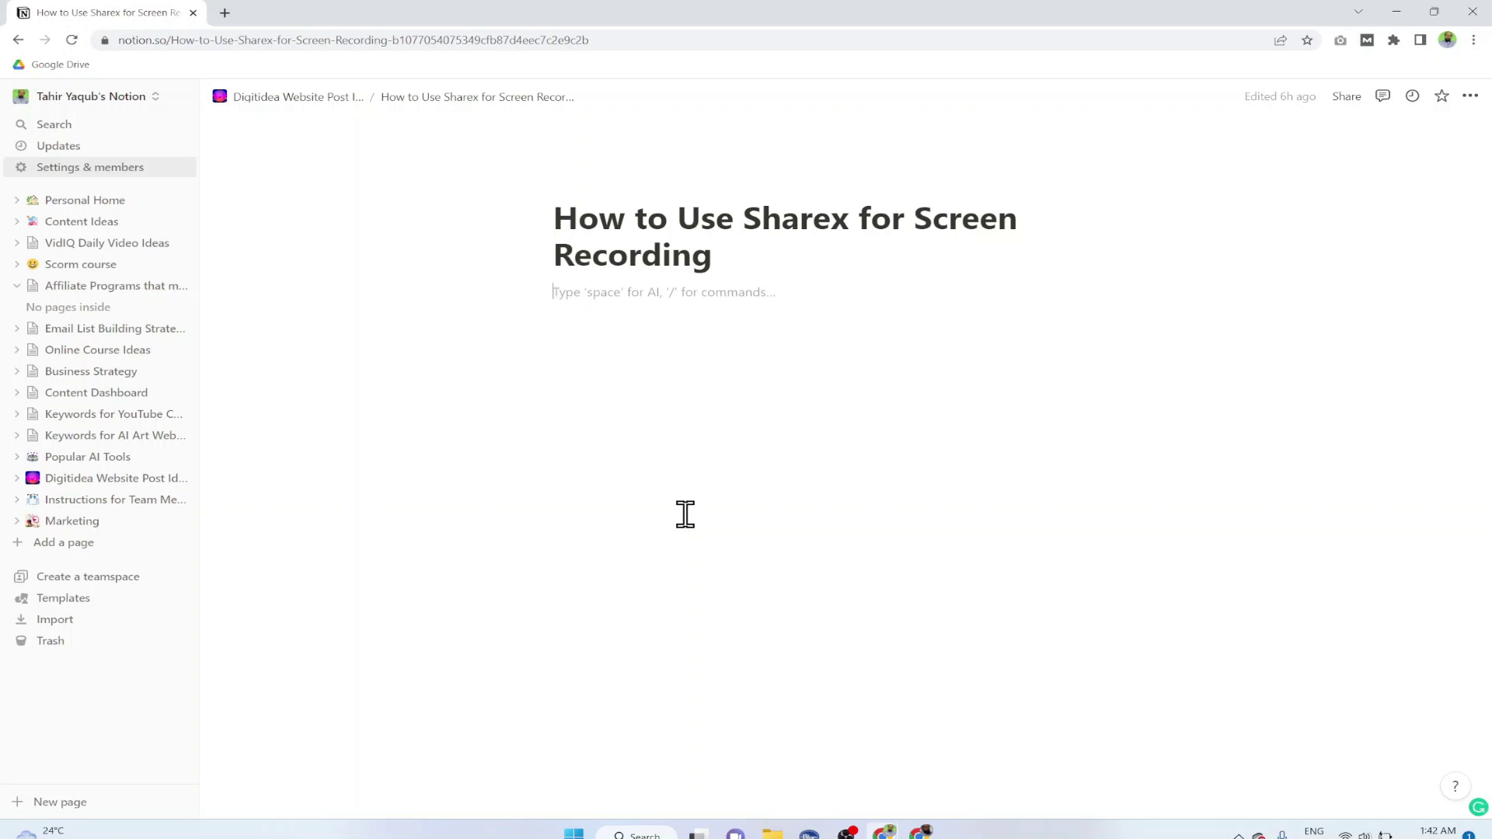
# Have Notion AI write an outline for 'How to Use Sharex for Screen Recording' and keep it.
pyautogui.press('space')
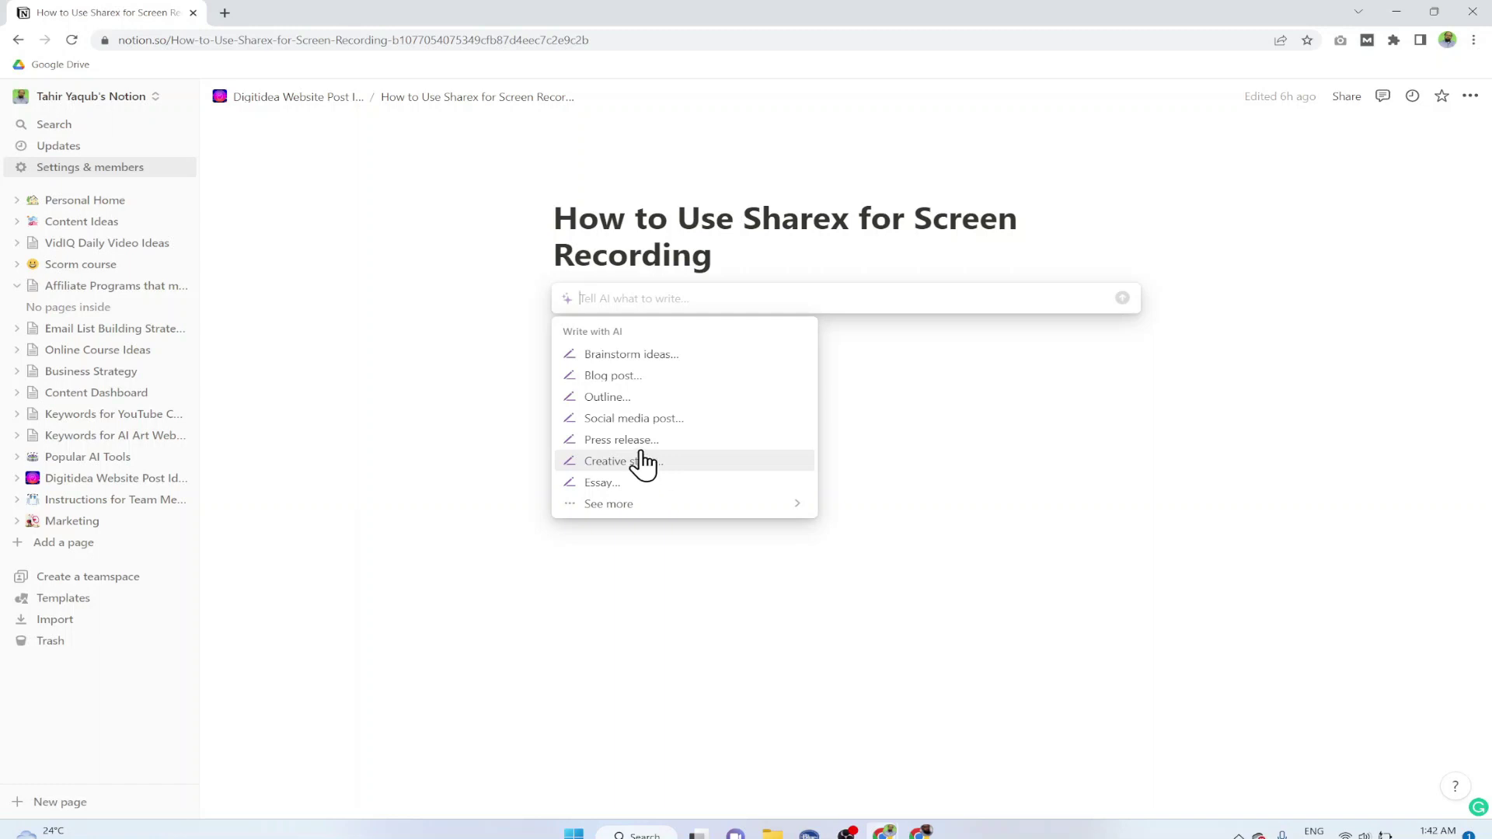
pyautogui.click(597, 399)
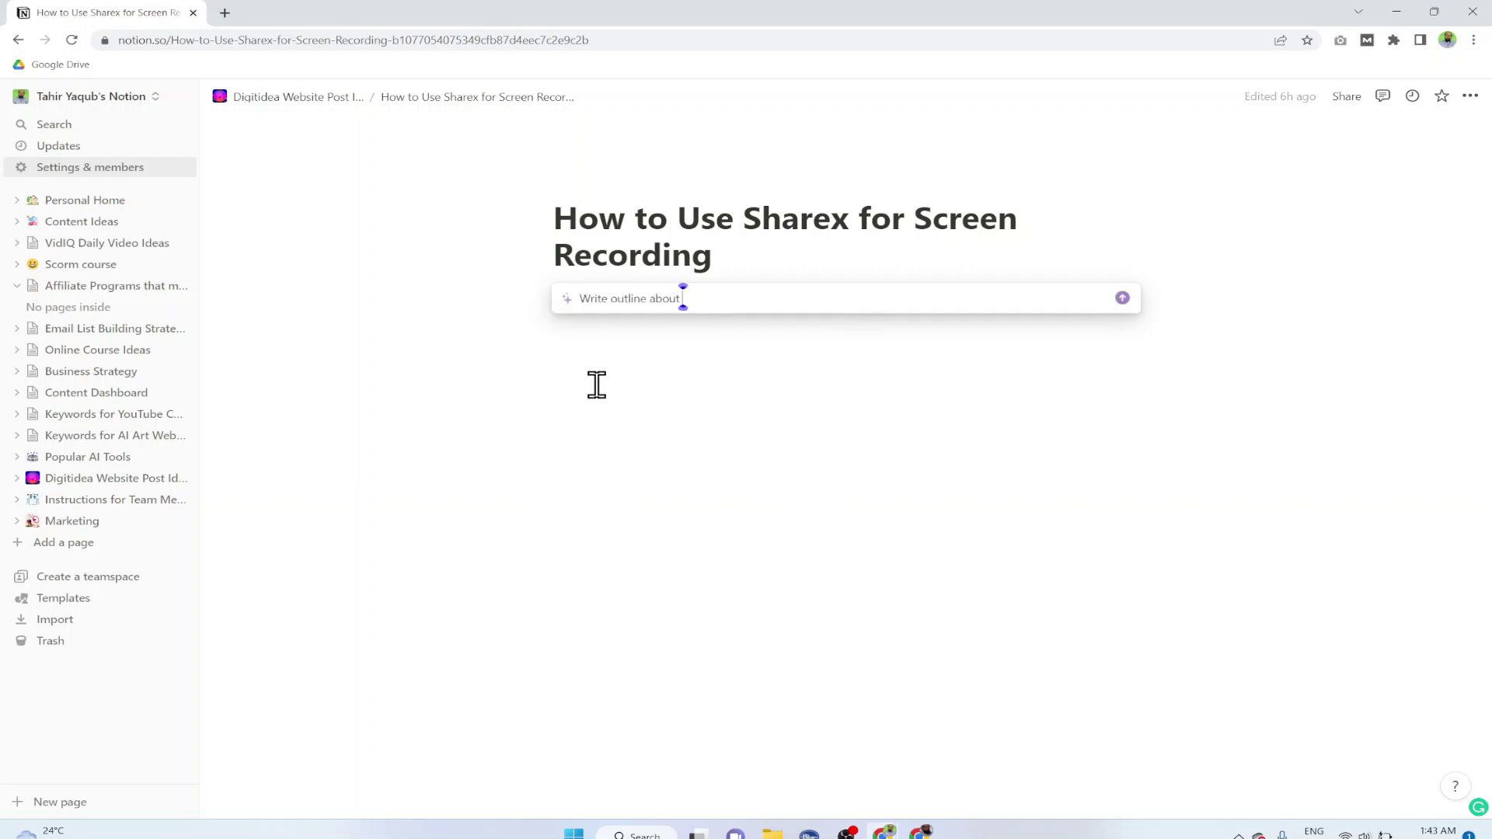
pyautogui.write('H')
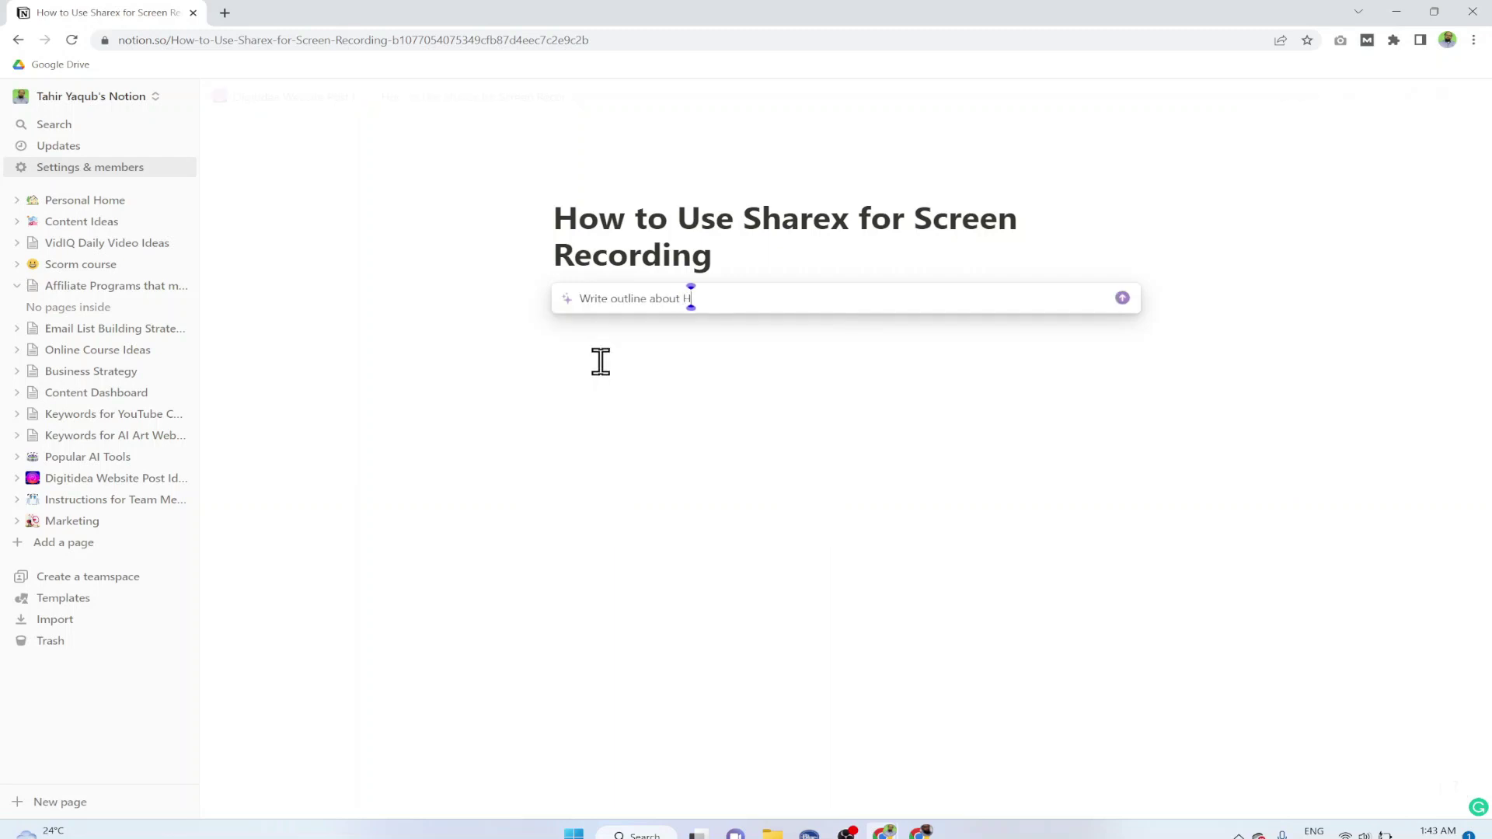
pyautogui.write('ow to Use Sharex for Screen Recording')
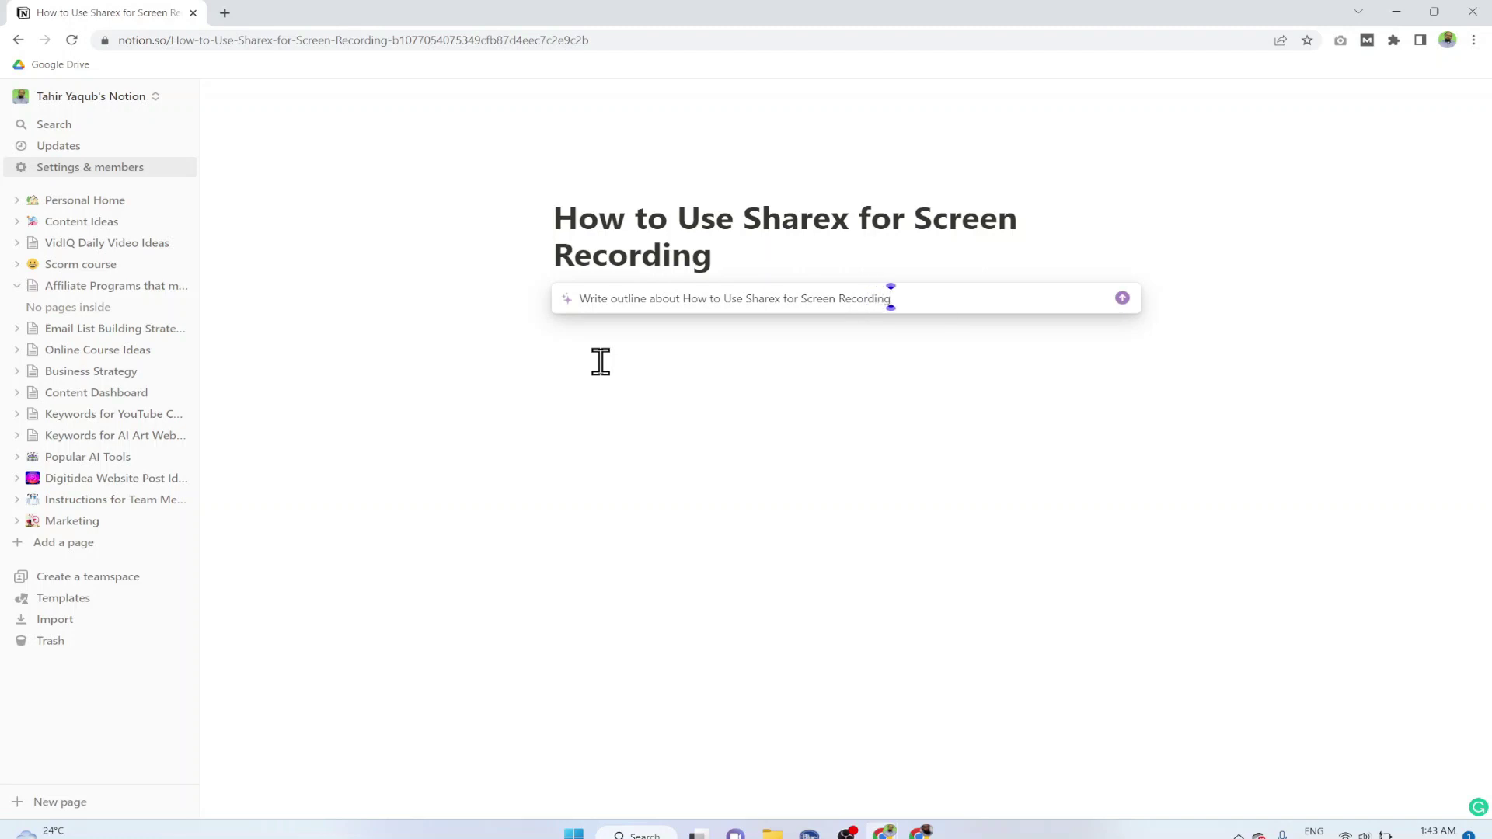
pyautogui.press('Return')
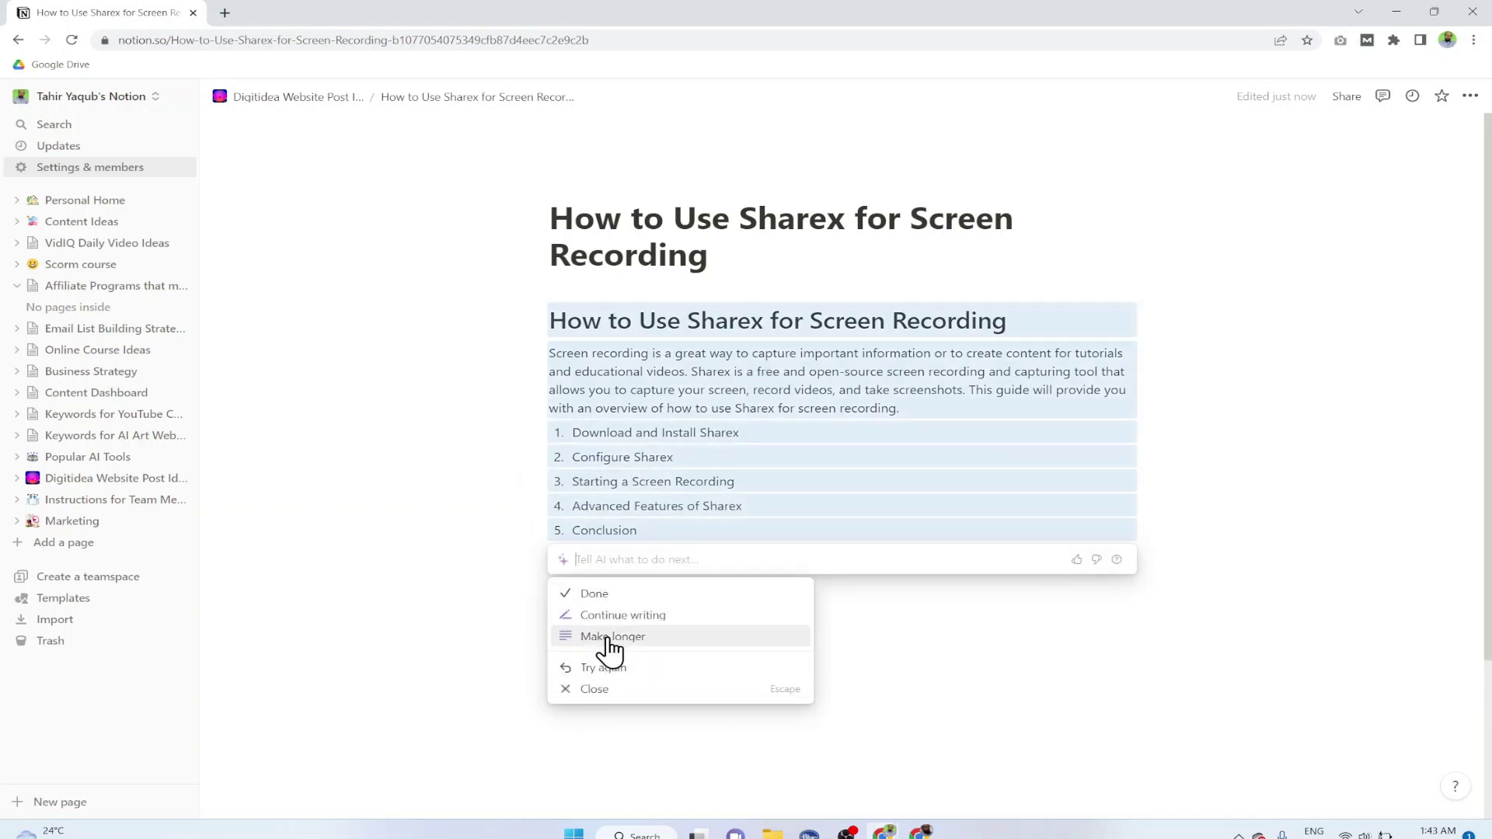
pyautogui.click(592, 597)
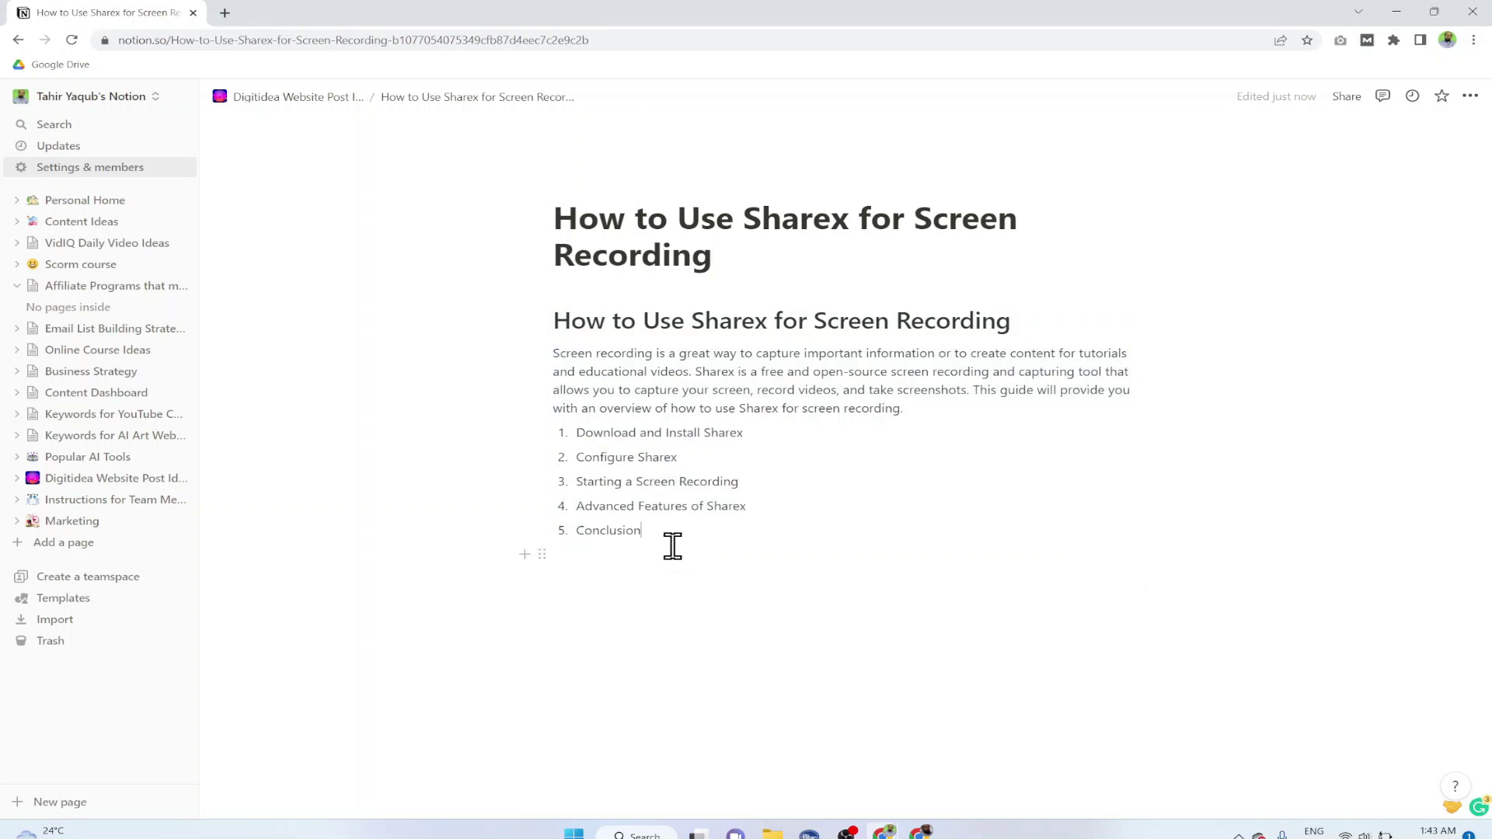
# Below Conclusion, add an AI Continue writing paragraph about installing Sharex, made longer.
pyautogui.click(614, 554)
pyautogui.press('space')
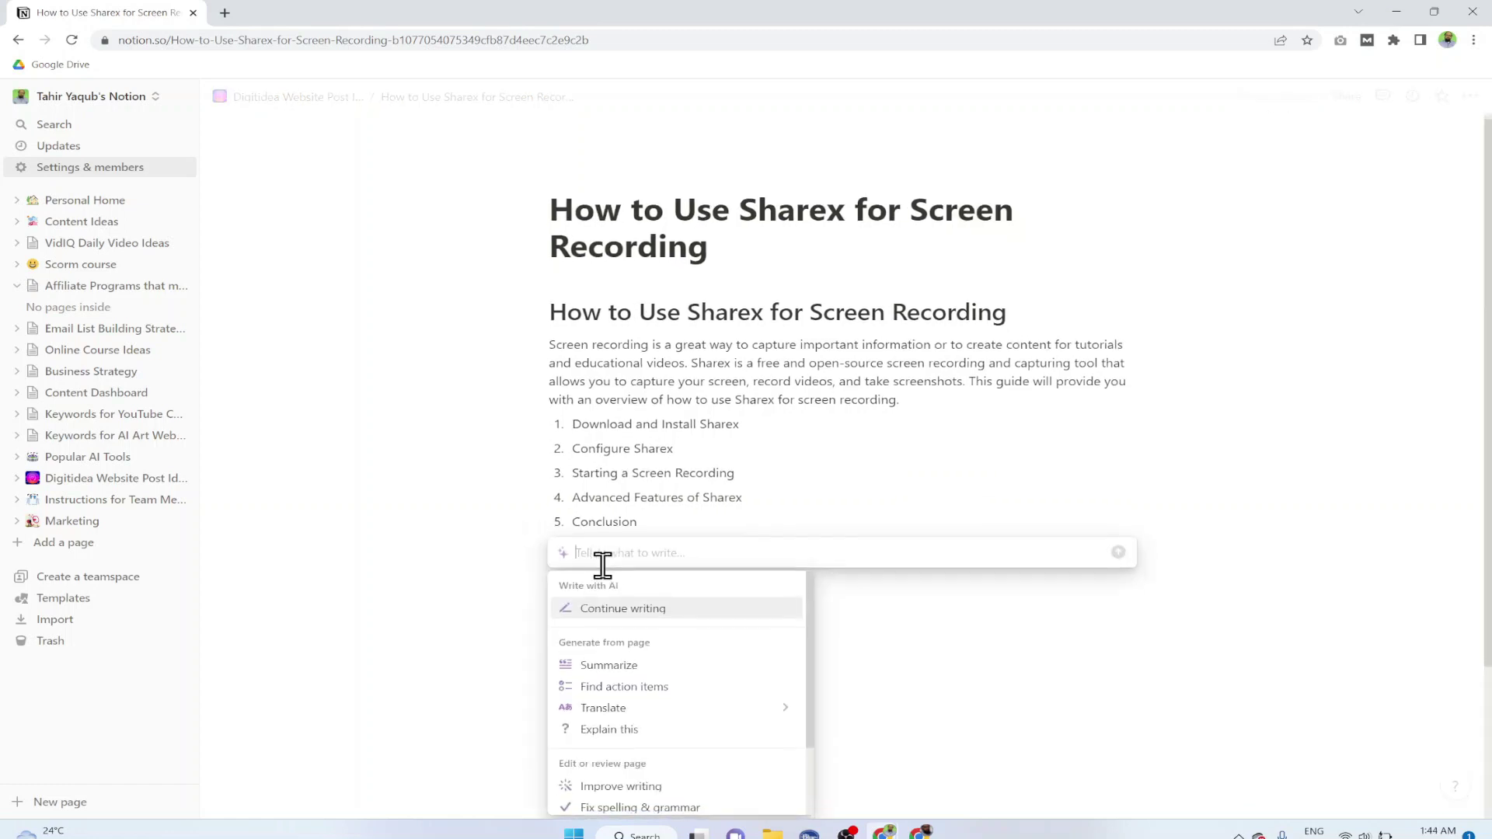
pyautogui.click(643, 612)
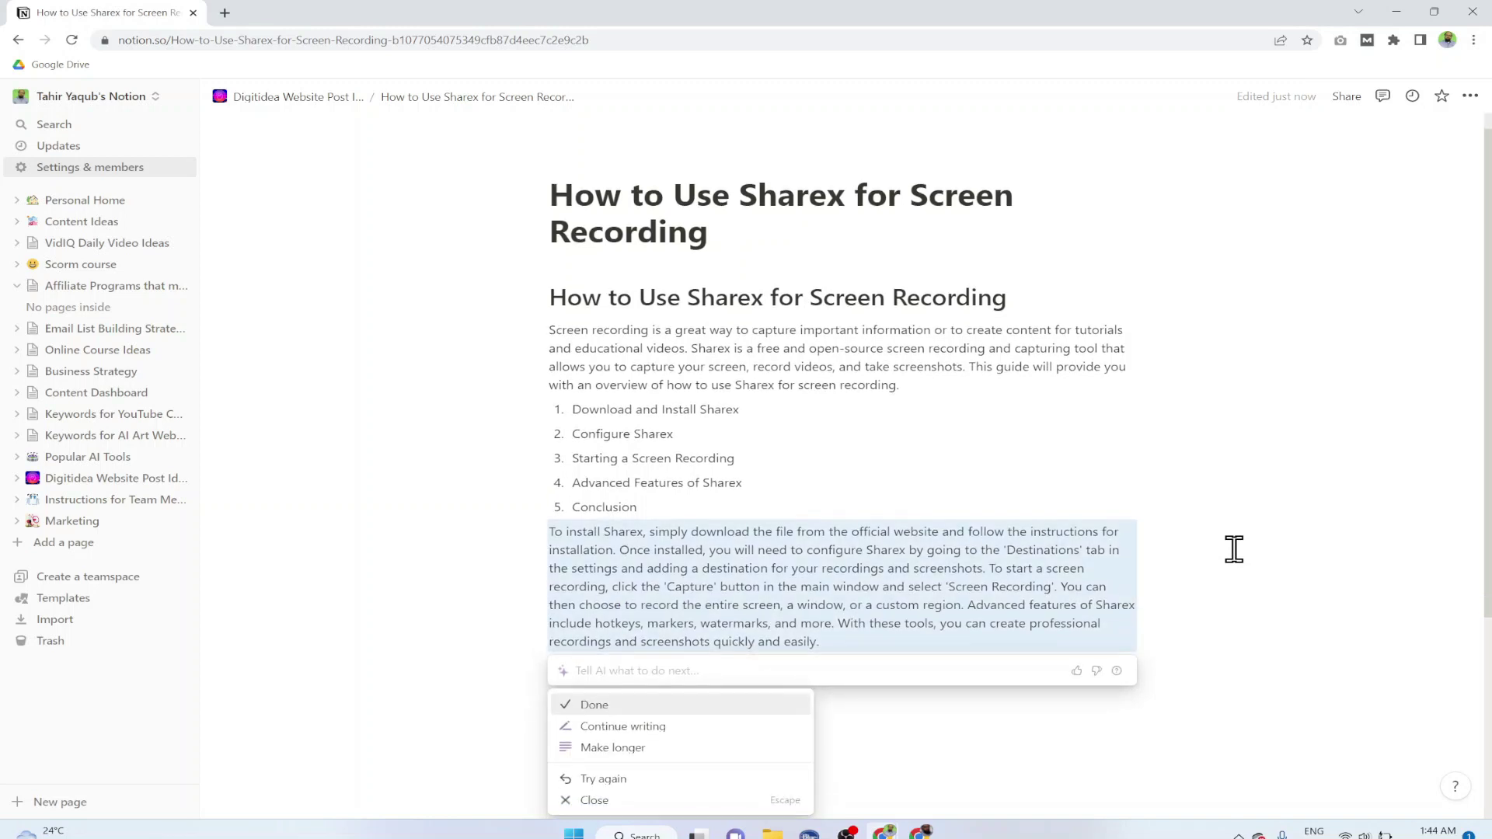
pyautogui.click(625, 751)
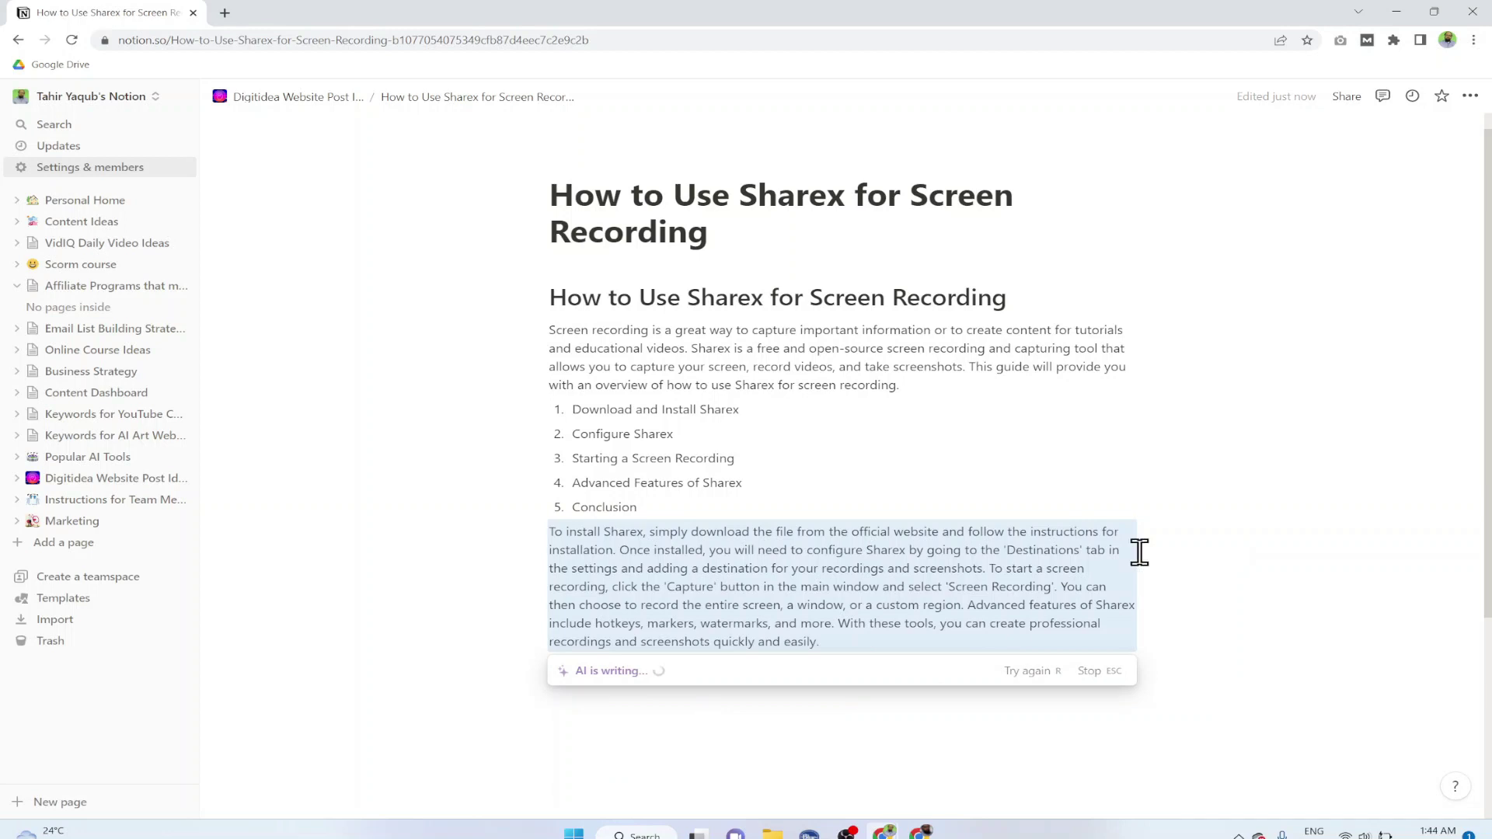
pyautogui.click(591, 704)
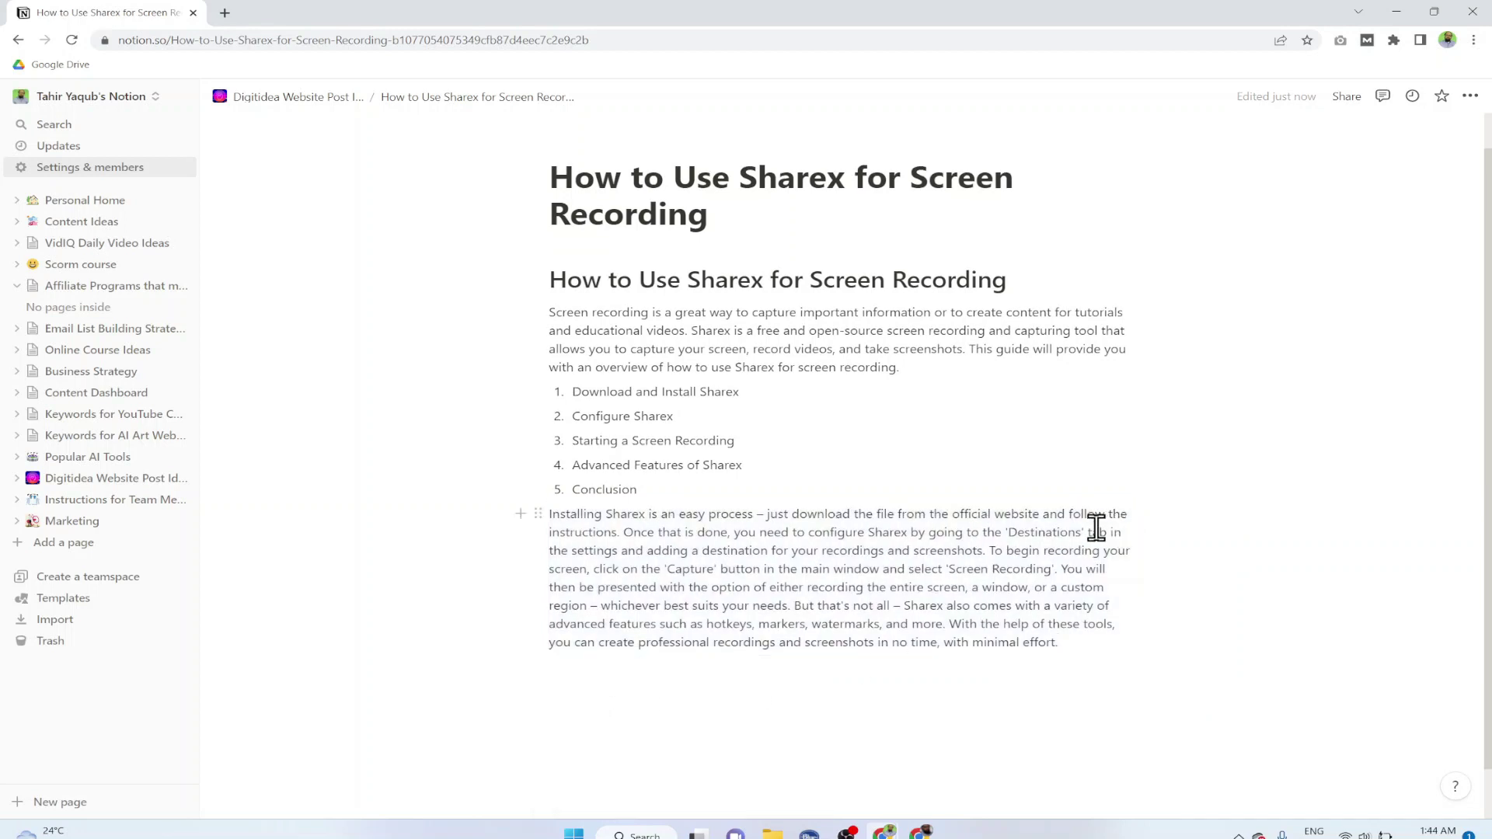
# Insert an AI summary of the Installing Sharex paragraph below it.
pyautogui.moveTo(551, 516); pyautogui.dragTo(1105, 652)
pyautogui.click(541, 482)
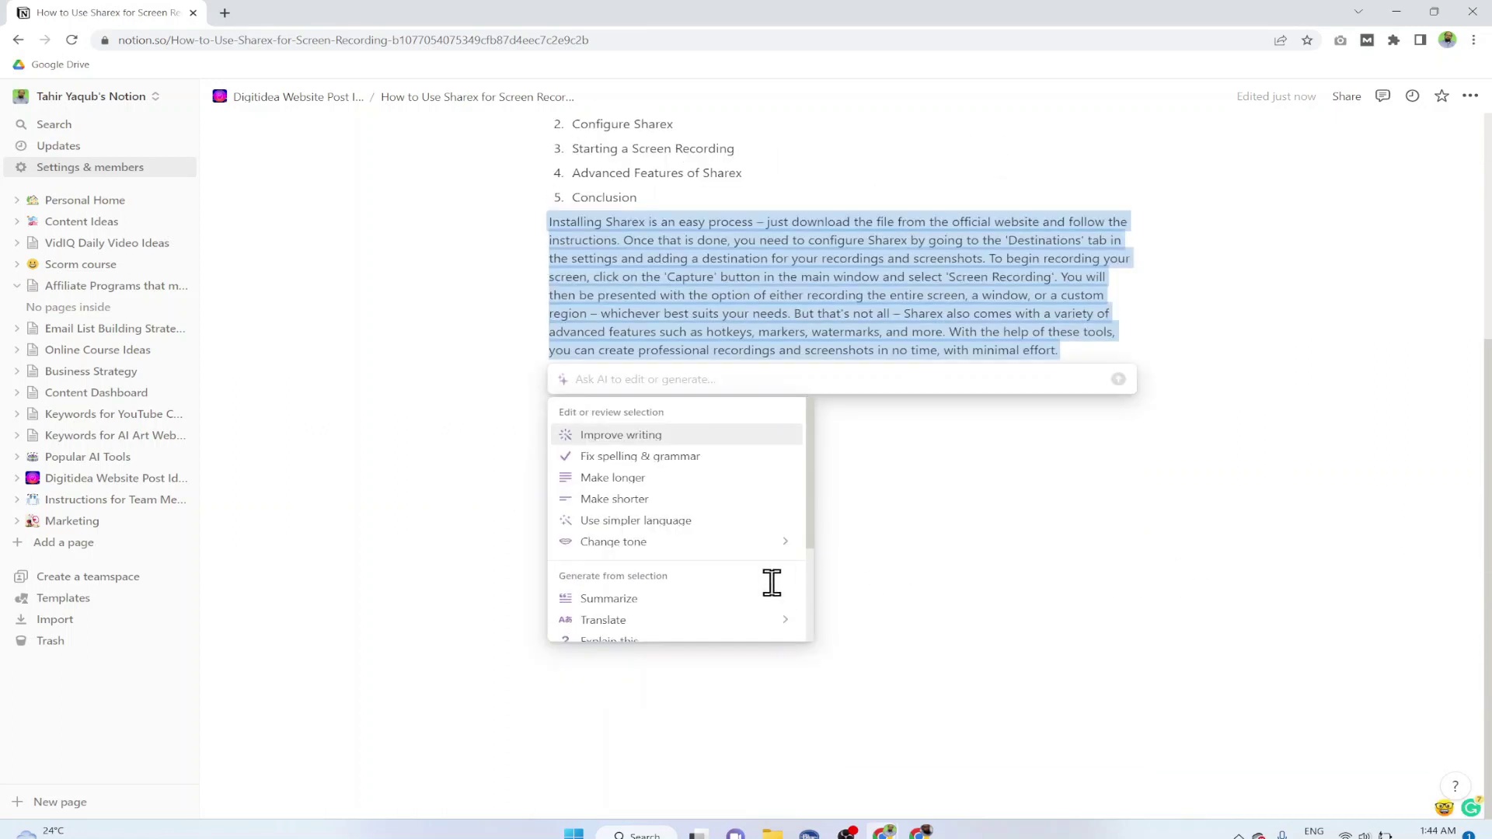
pyautogui.click(611, 599)
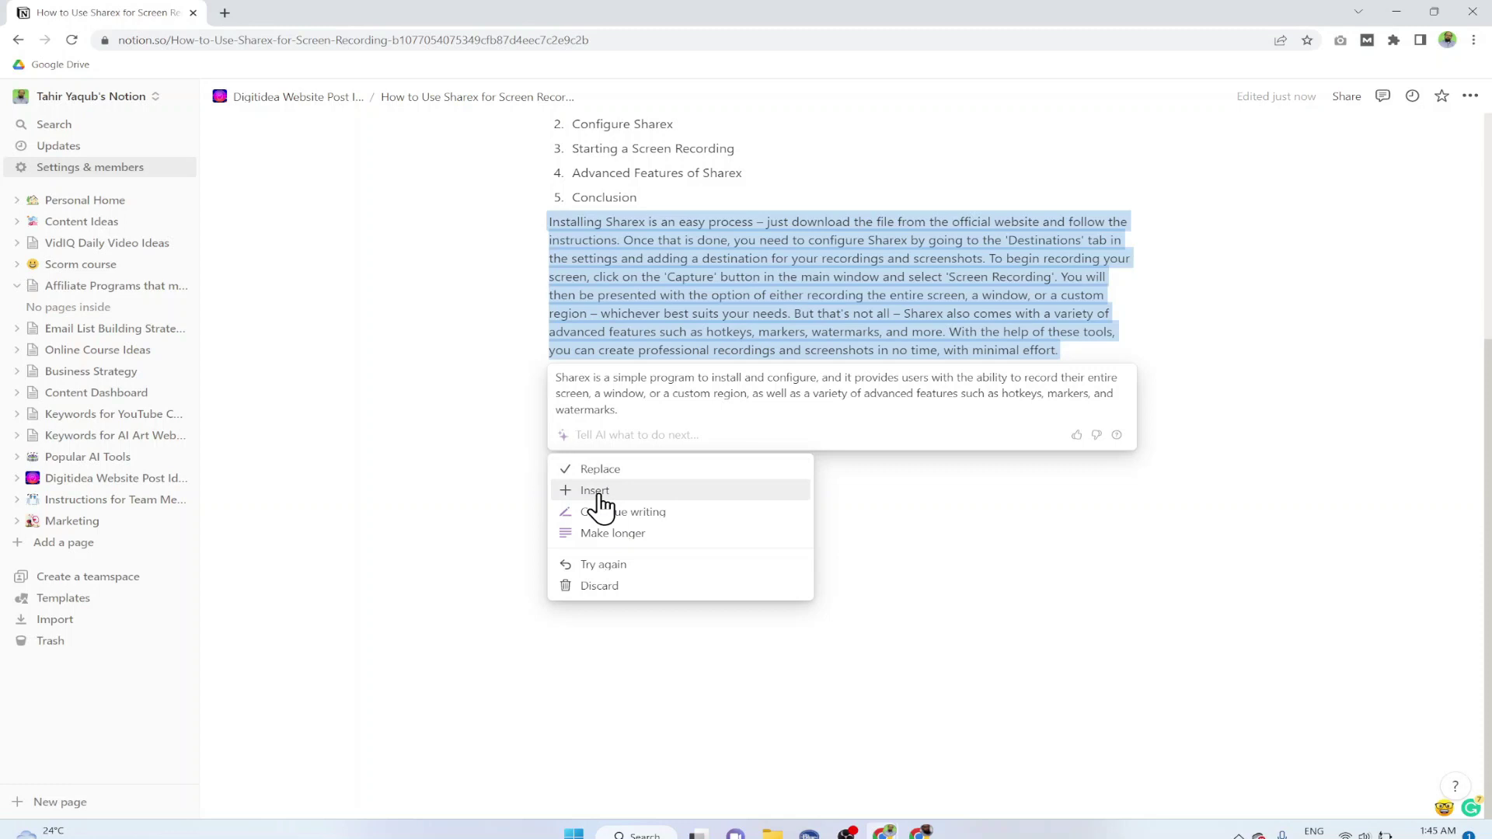
pyautogui.click(595, 491)
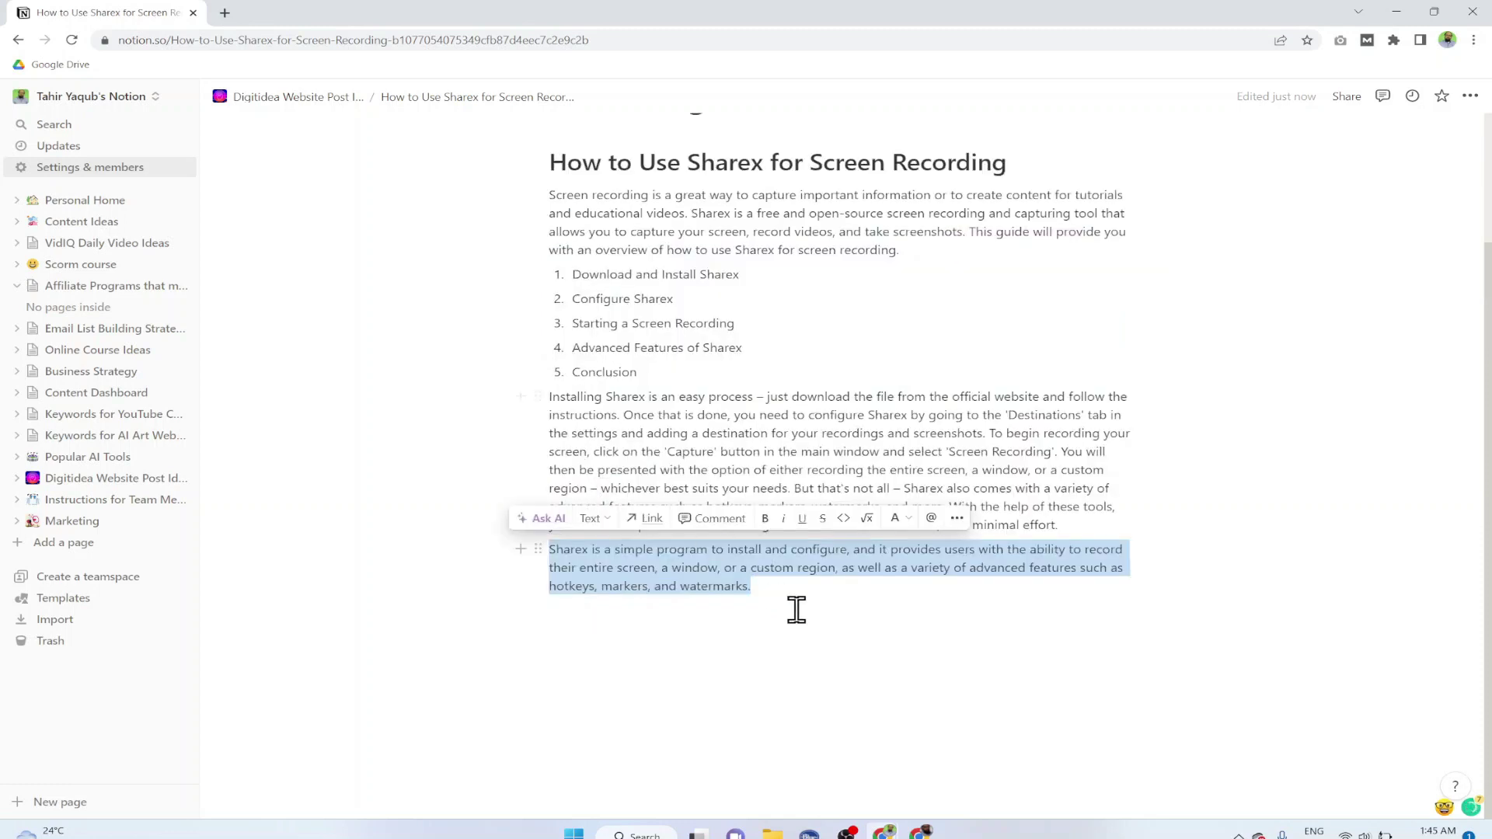
# Add a 'Summary' heading above the AI summary paragraph and select that paragraph.
pyautogui.click(519, 546)
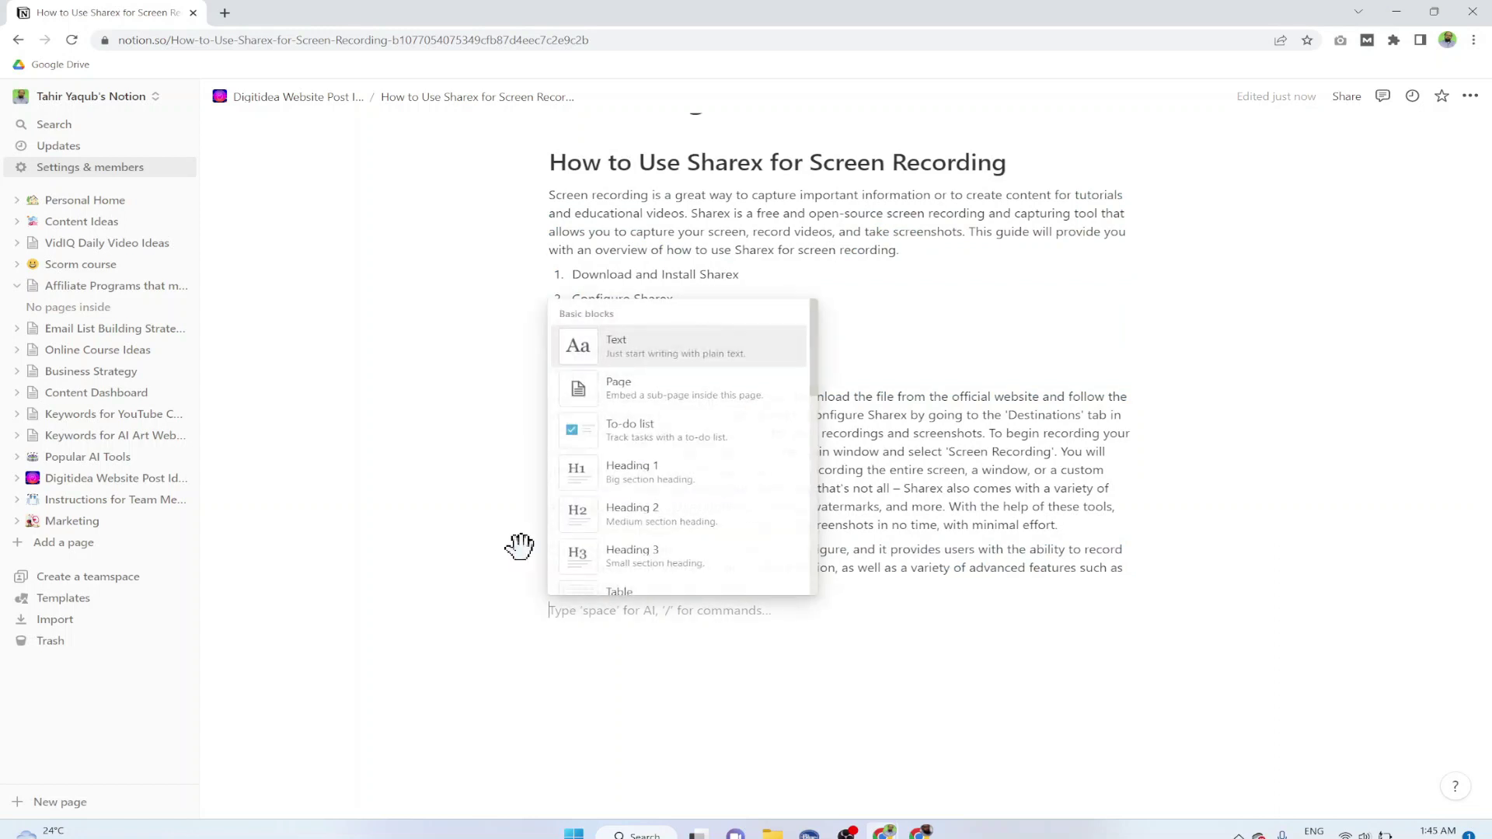
pyautogui.click(656, 511)
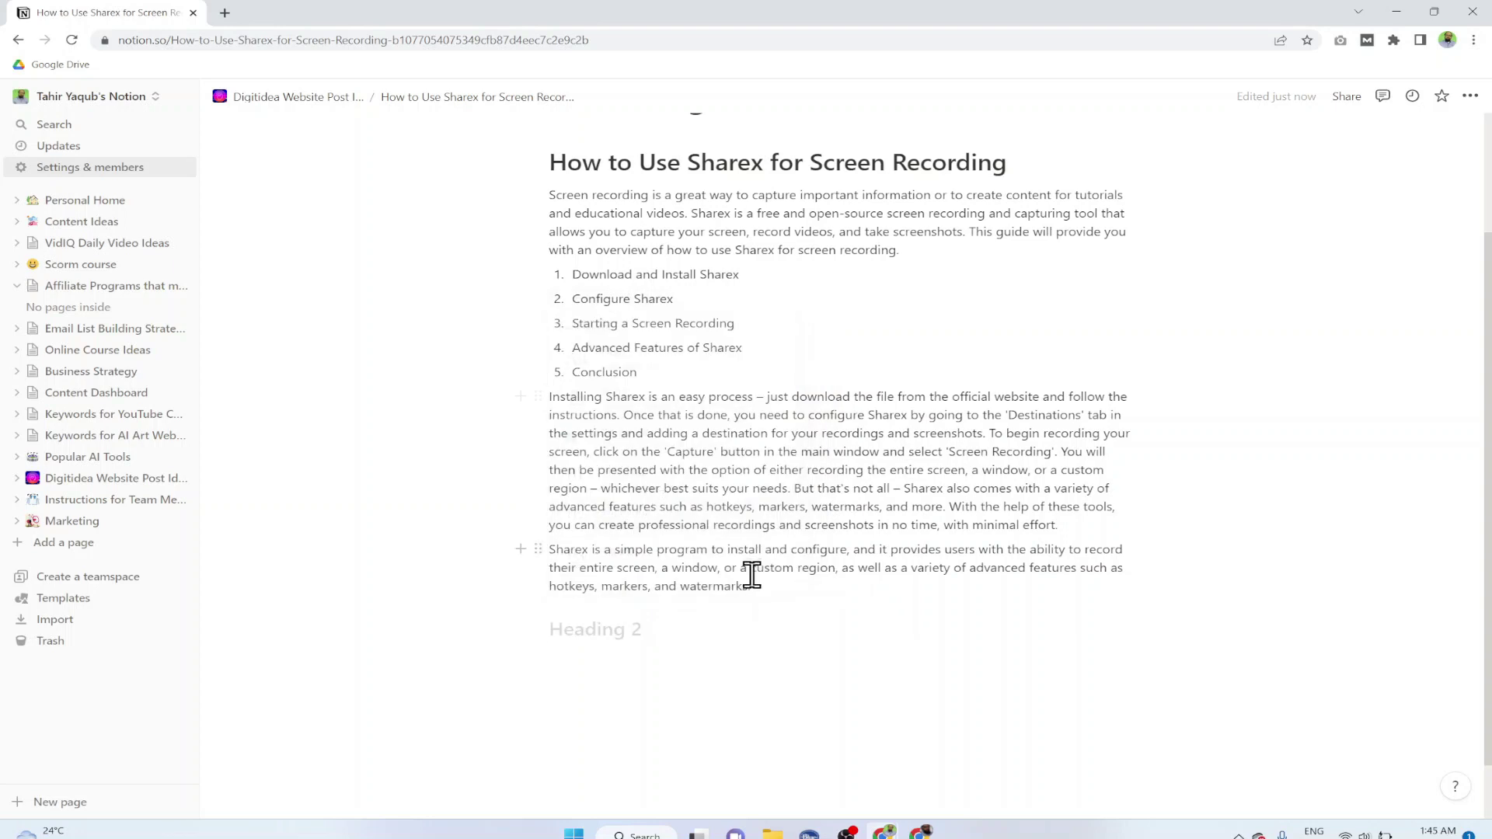
pyautogui.write('Summary')
pyautogui.moveTo(786, 593); pyautogui.dragTo(540, 667)
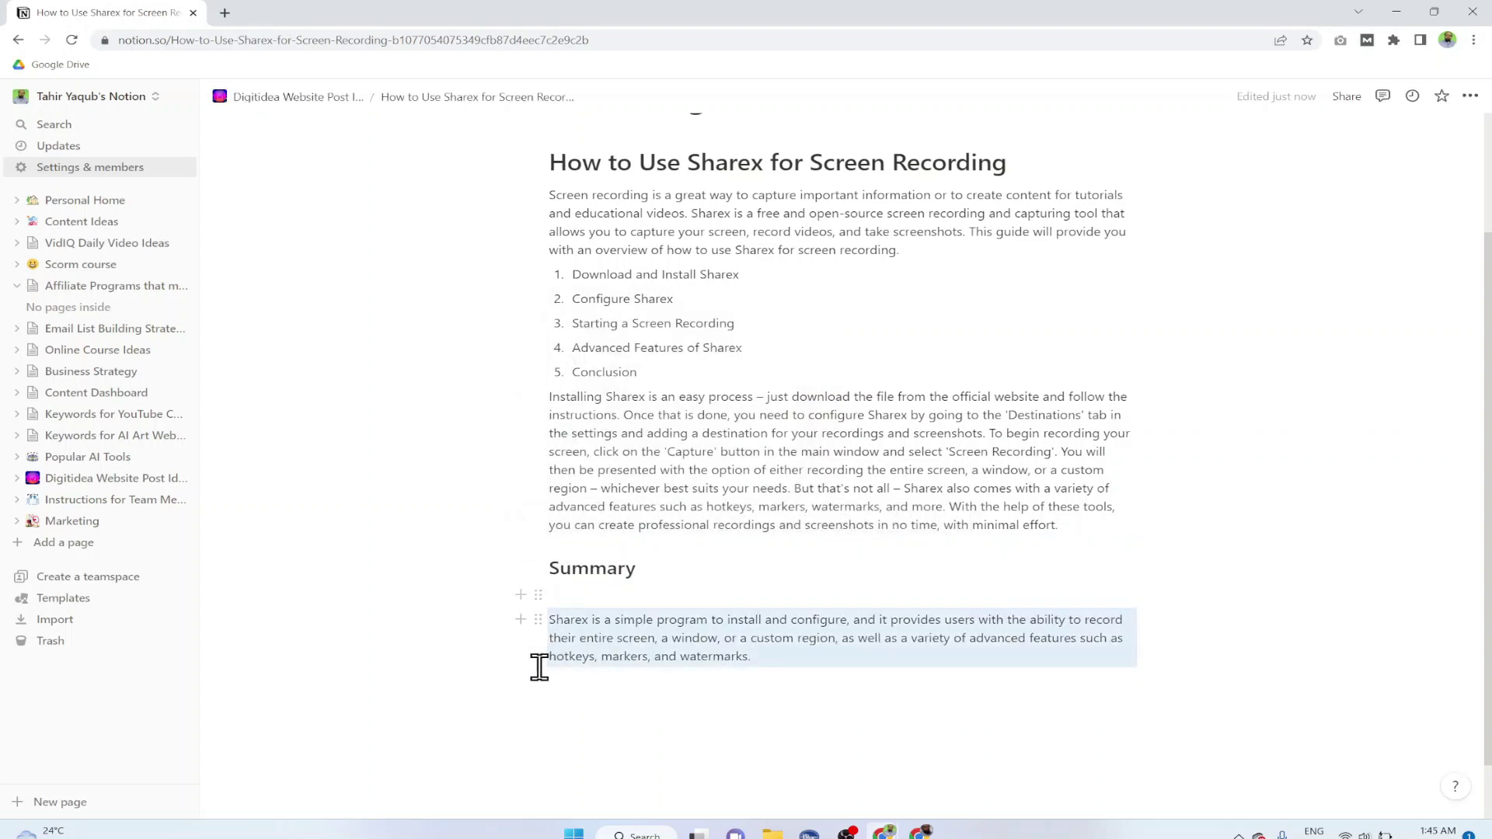
# Deselect the summary paragraph by clicking an empty line below it.
pyautogui.click(915, 690)
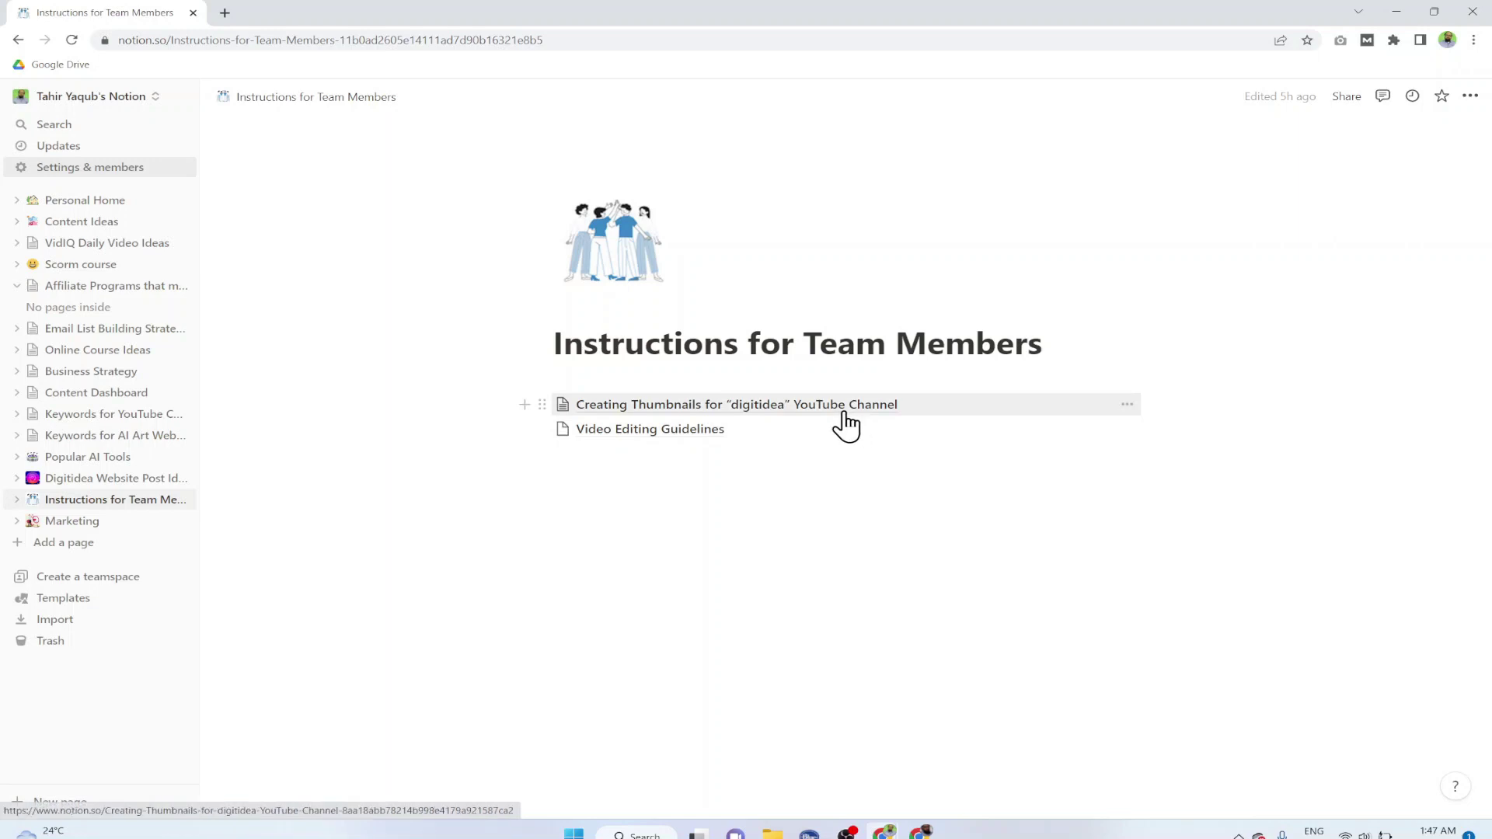
# Open the Creating Thumbnails for "digitidea" YouTube Channel subpage and review its seven numbered guidelines.
pyautogui.click(696, 405)
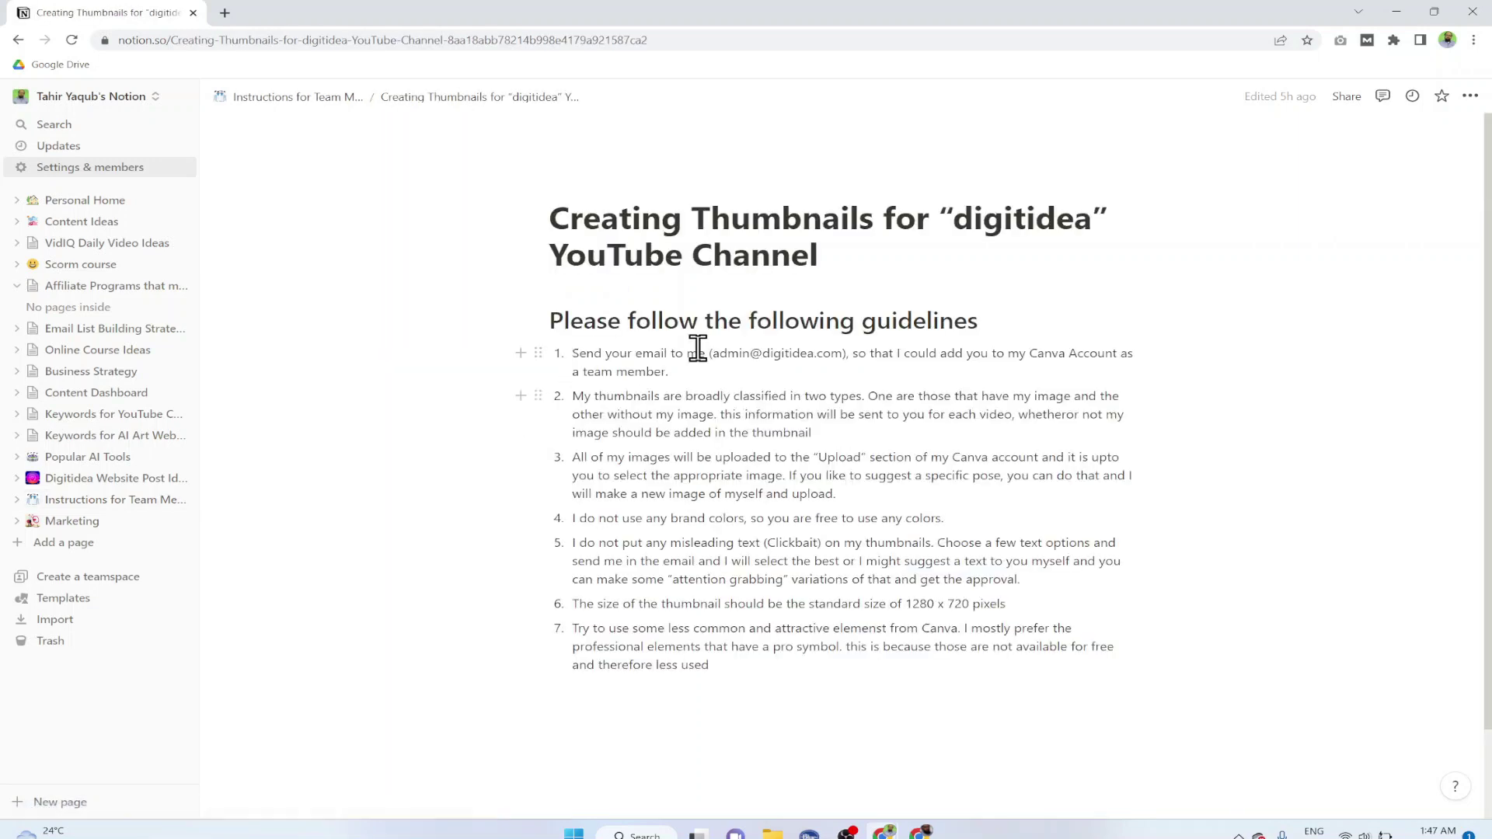
pyautogui.scroll(-1, 1485, 252)
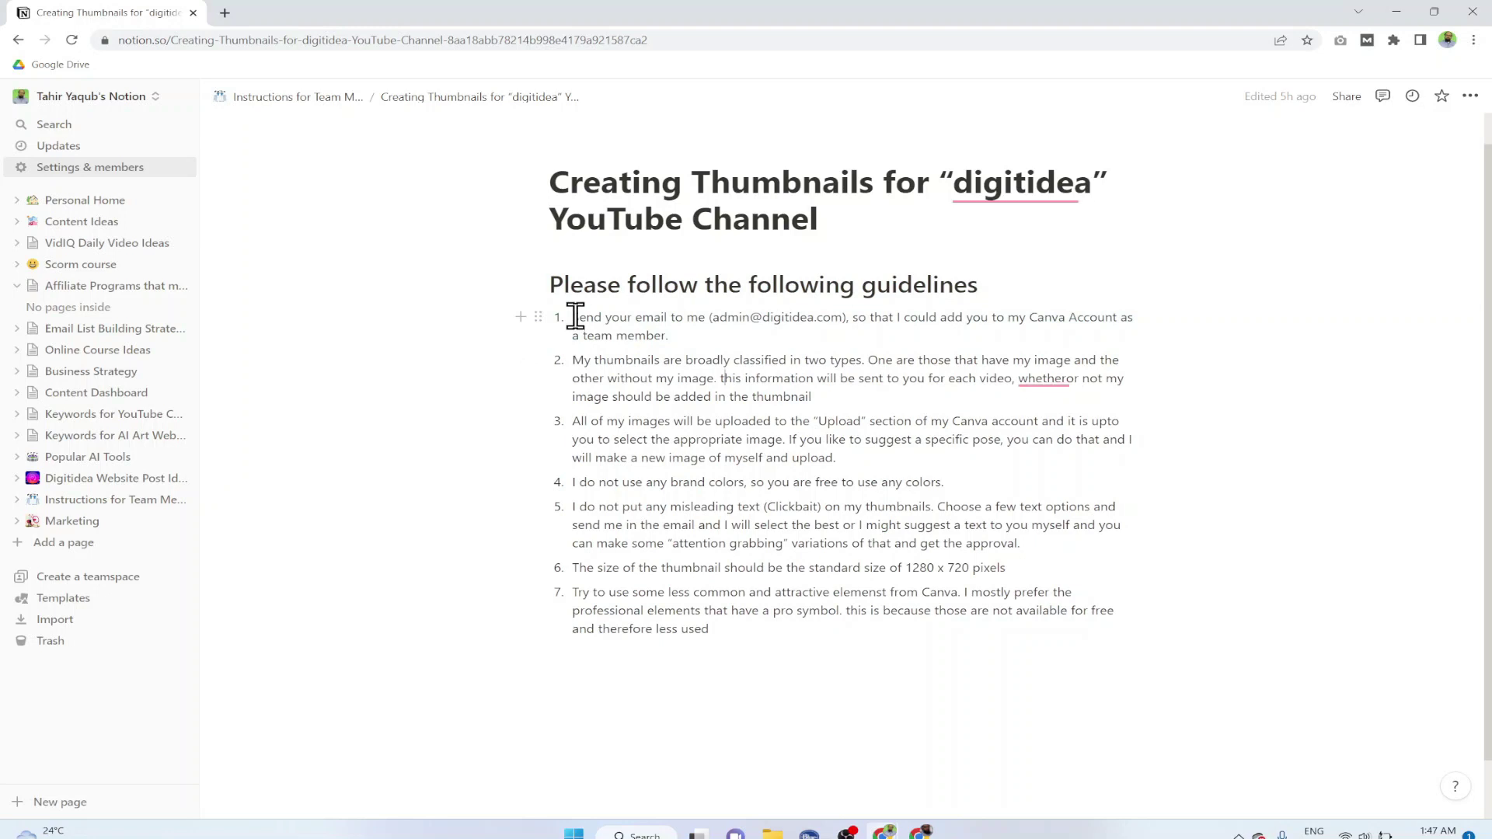
pyautogui.moveTo(573, 313); pyautogui.dragTo(739, 449)
pyautogui.click(862, 567)
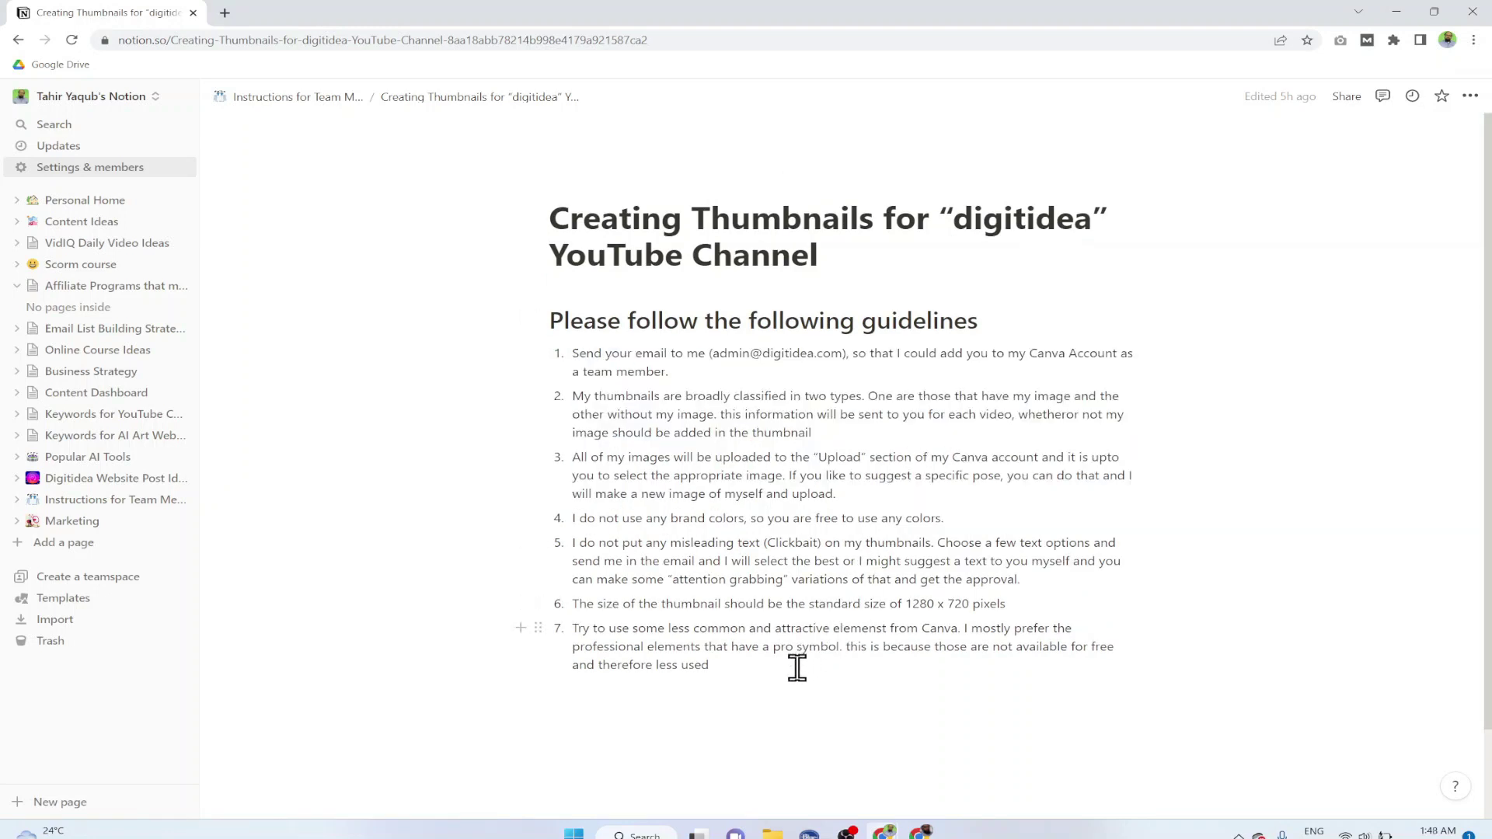
# Translate the seven thumbnail guidelines into Filipino with Ask AI and insert it below the list.
pyautogui.moveTo(573, 347); pyautogui.dragTo(726, 665)
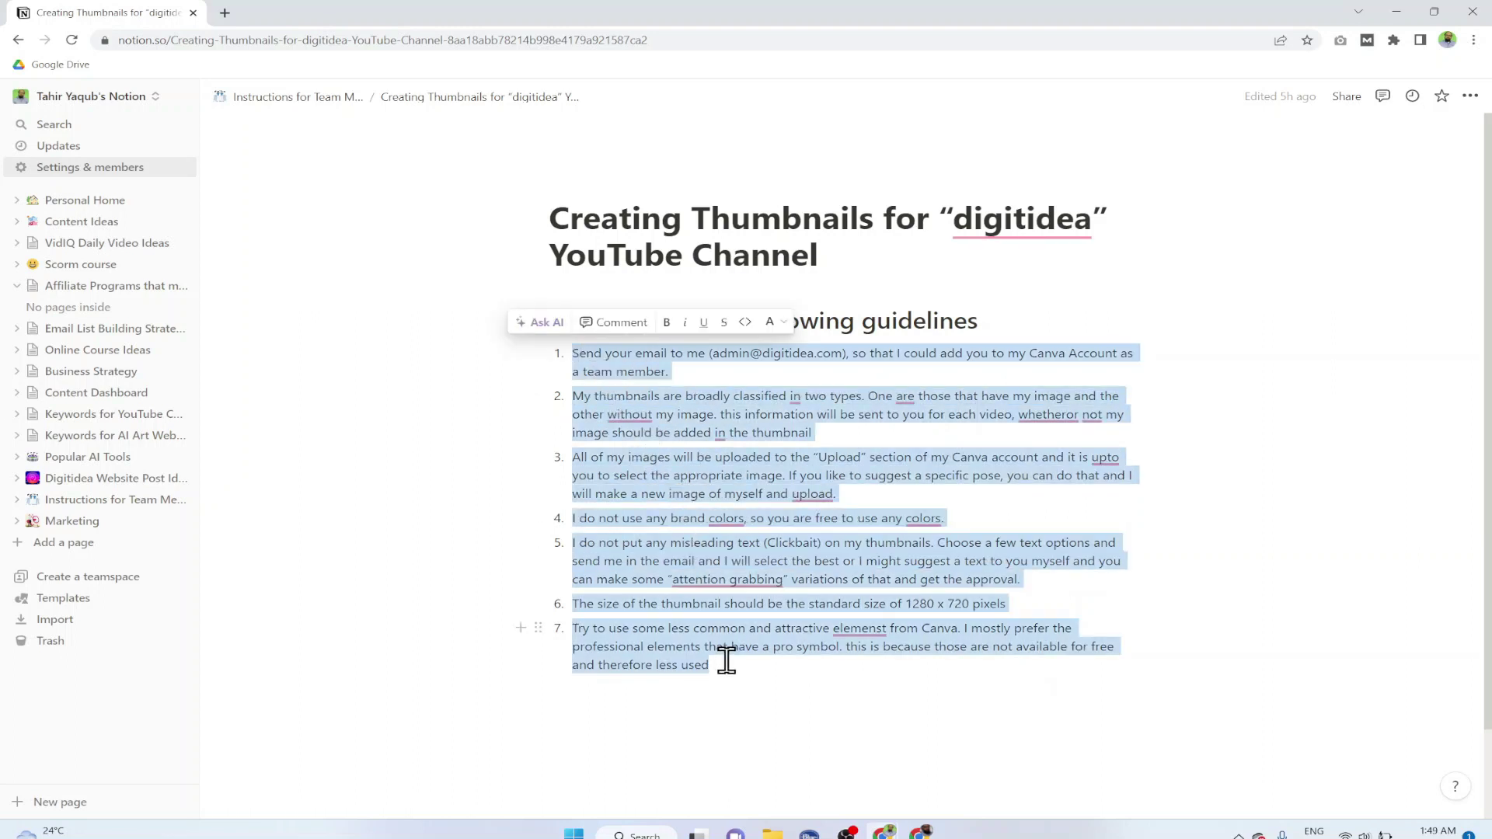
pyautogui.click(547, 324)
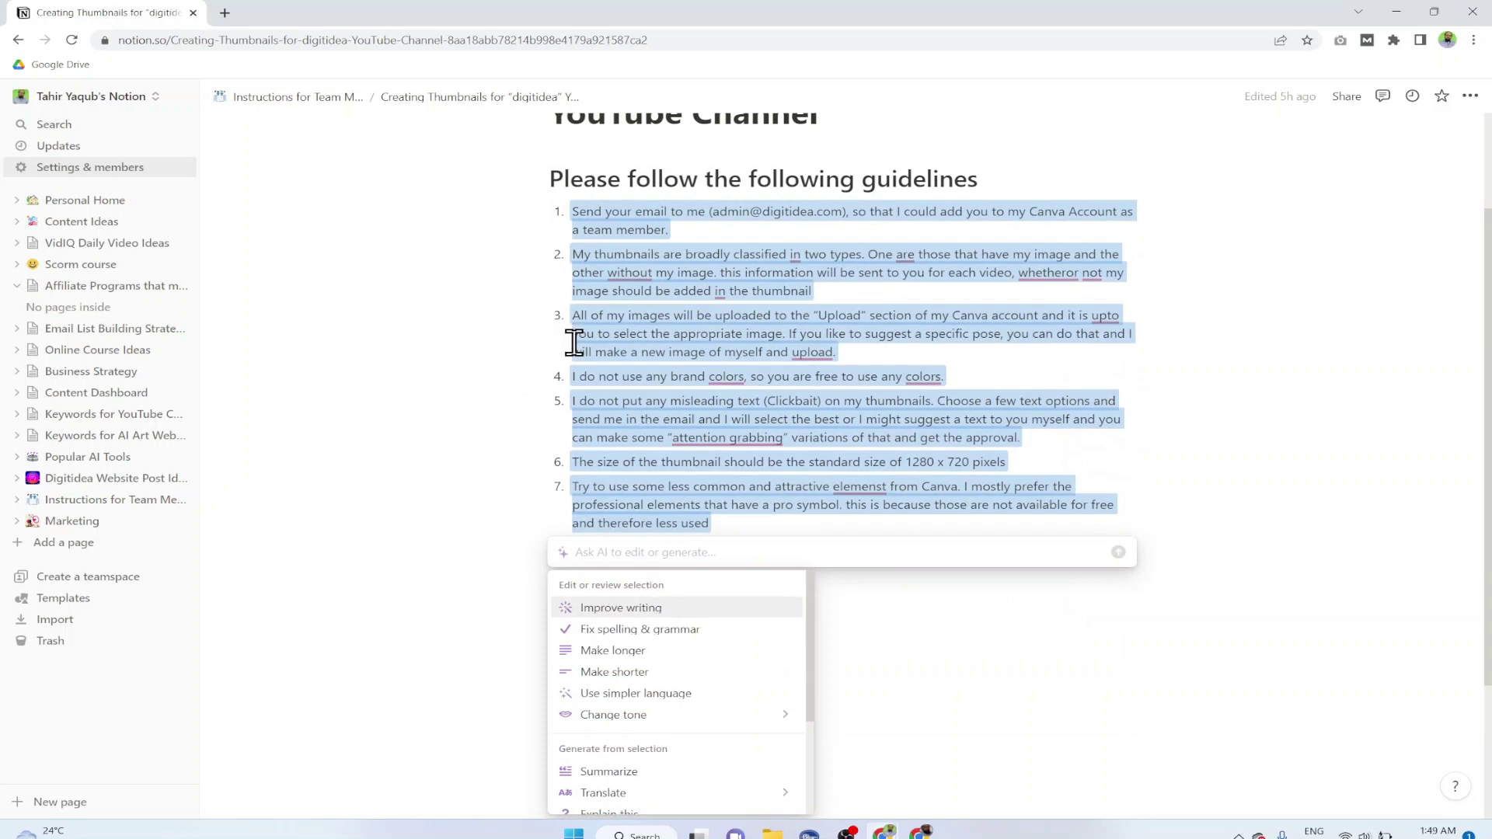
pyautogui.moveTo(658, 602)
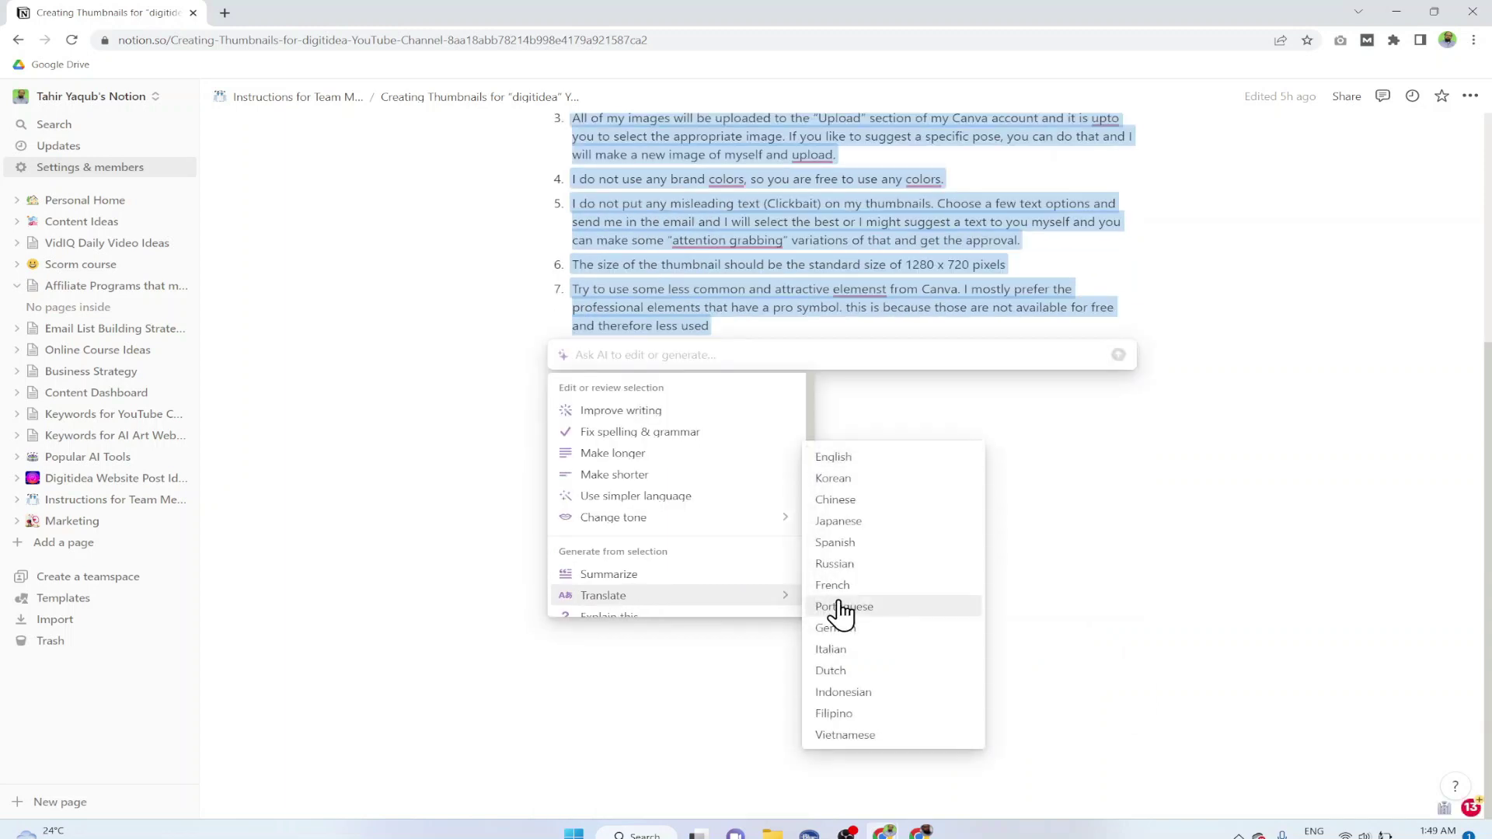
pyautogui.click(837, 715)
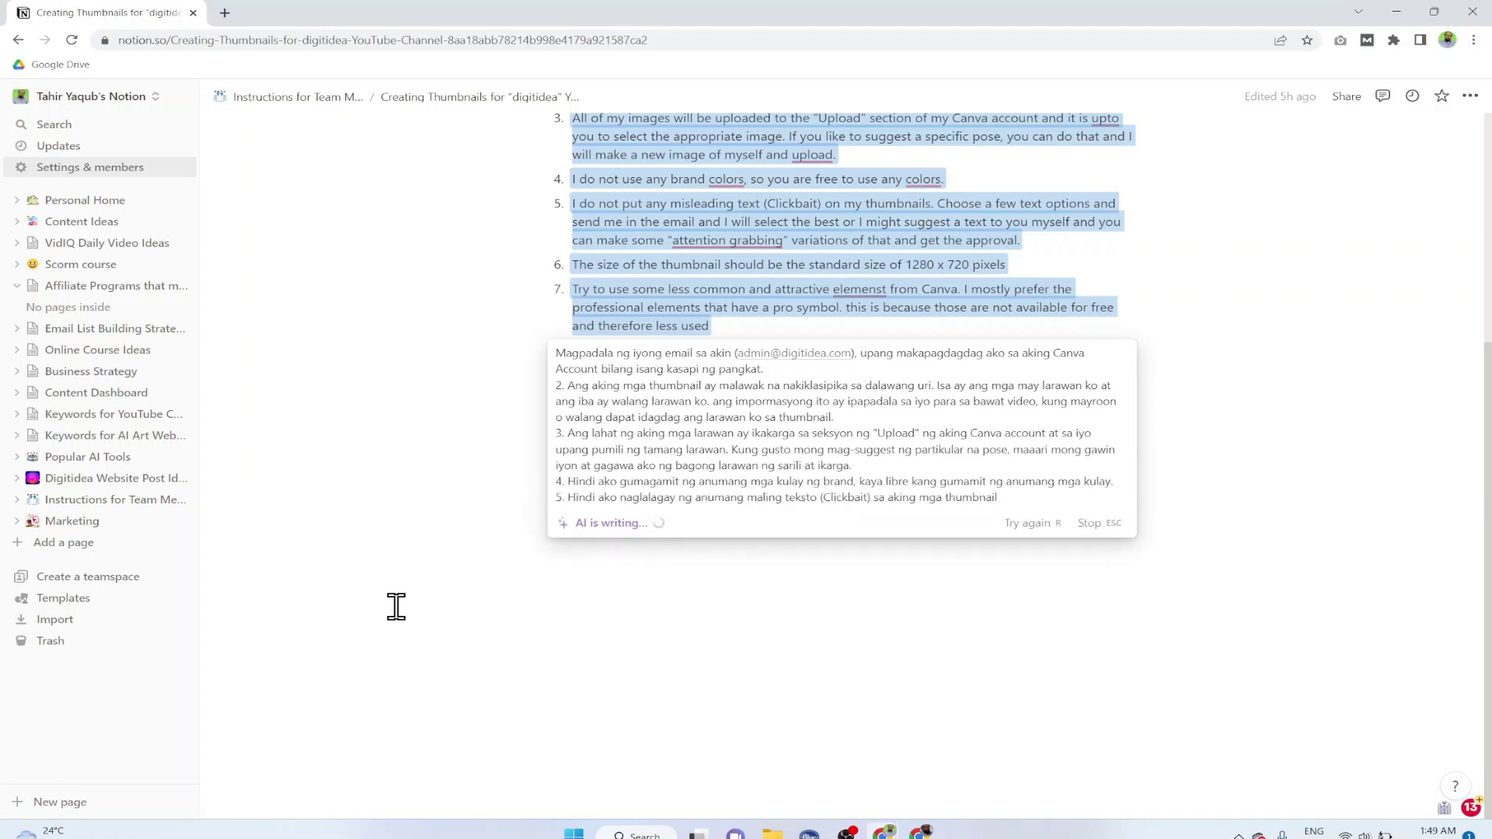
pyautogui.click(595, 656)
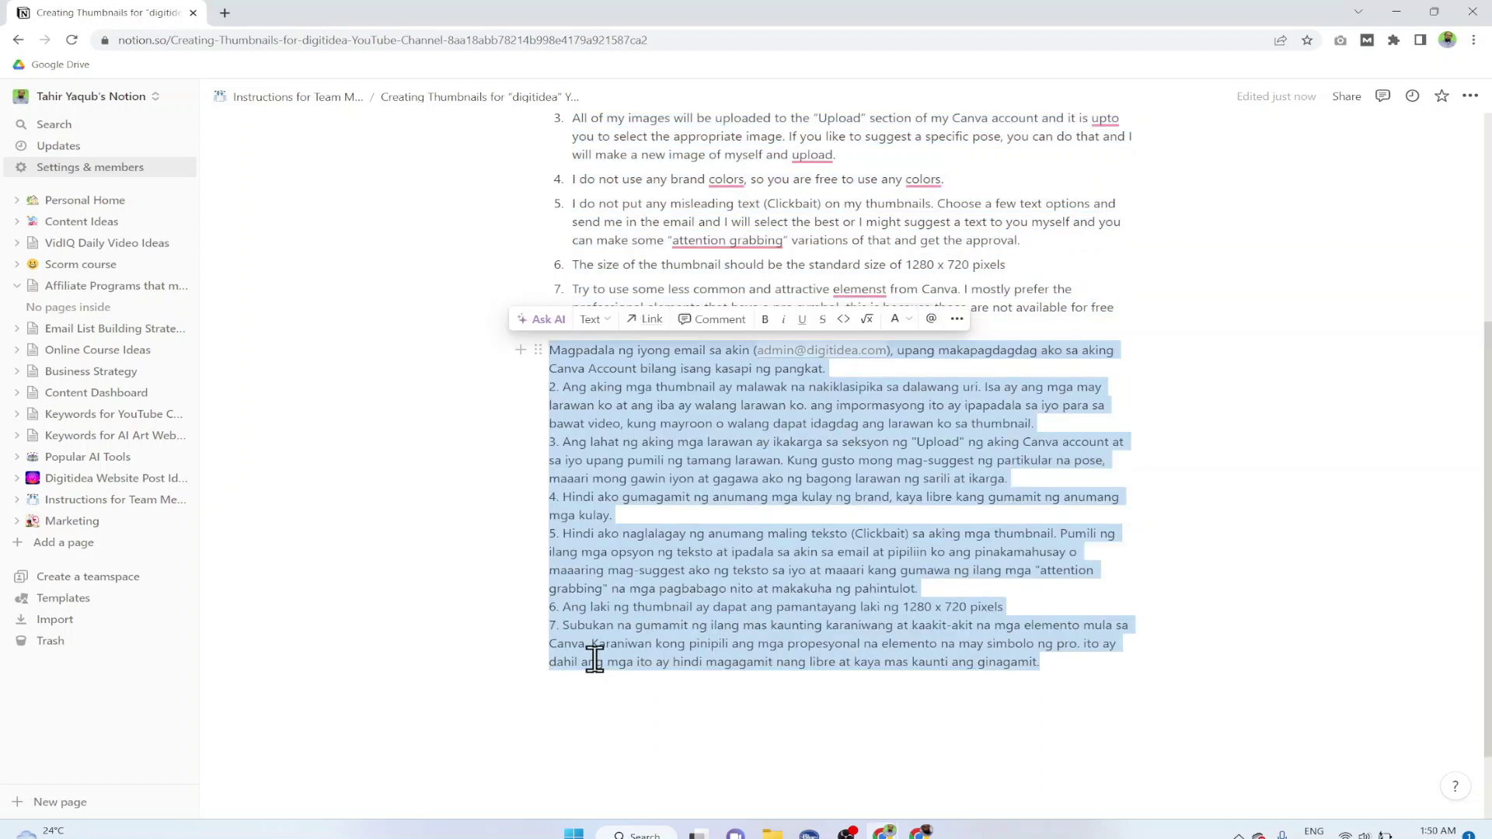
pyautogui.click(1249, 613)
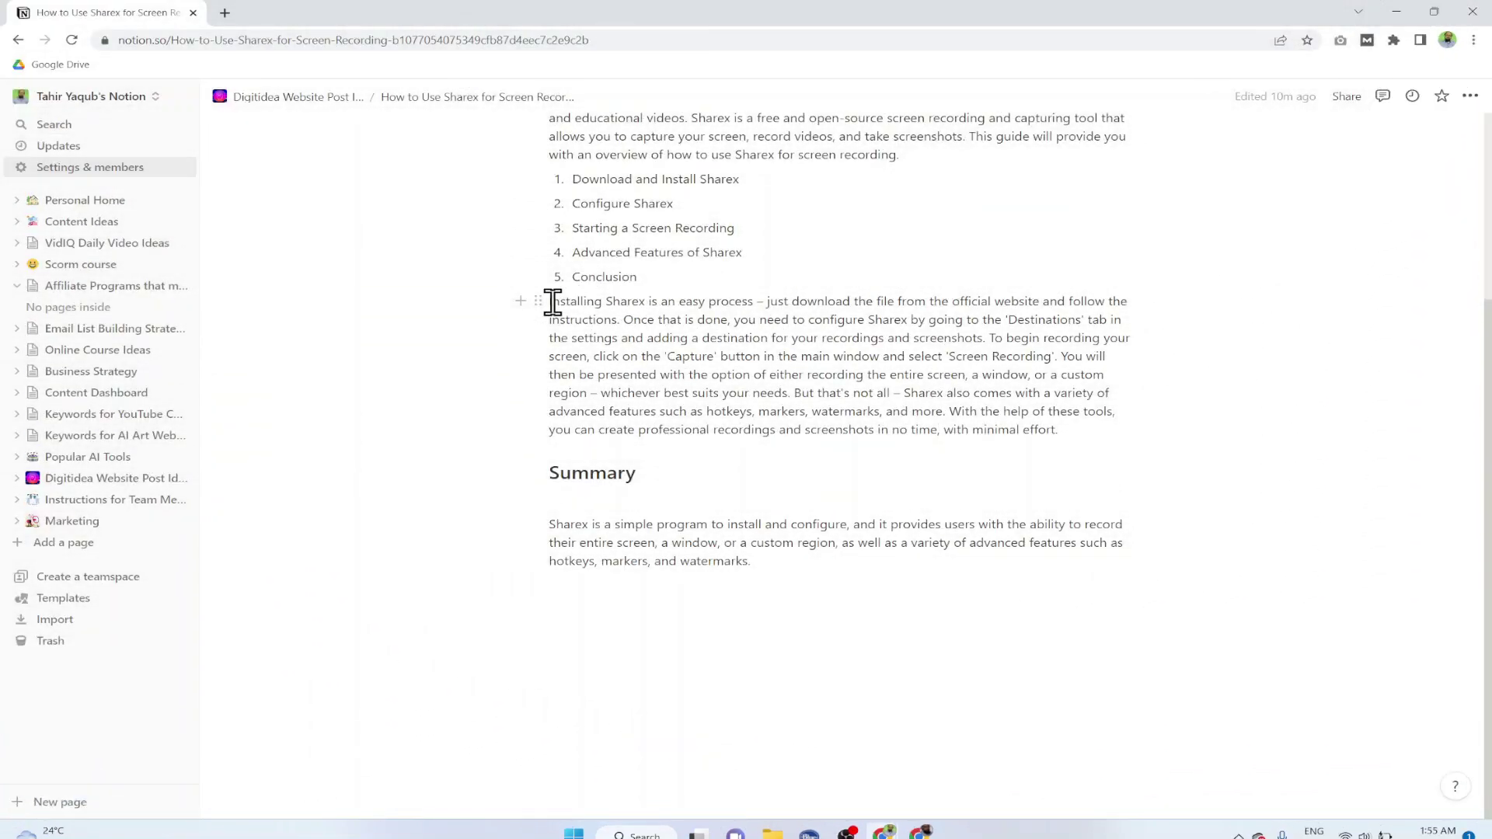
# Have Ask AI rewrite the Sharex installation paragraph in a Friendly tone.
pyautogui.moveTo(549, 302); pyautogui.dragTo(1095, 433)
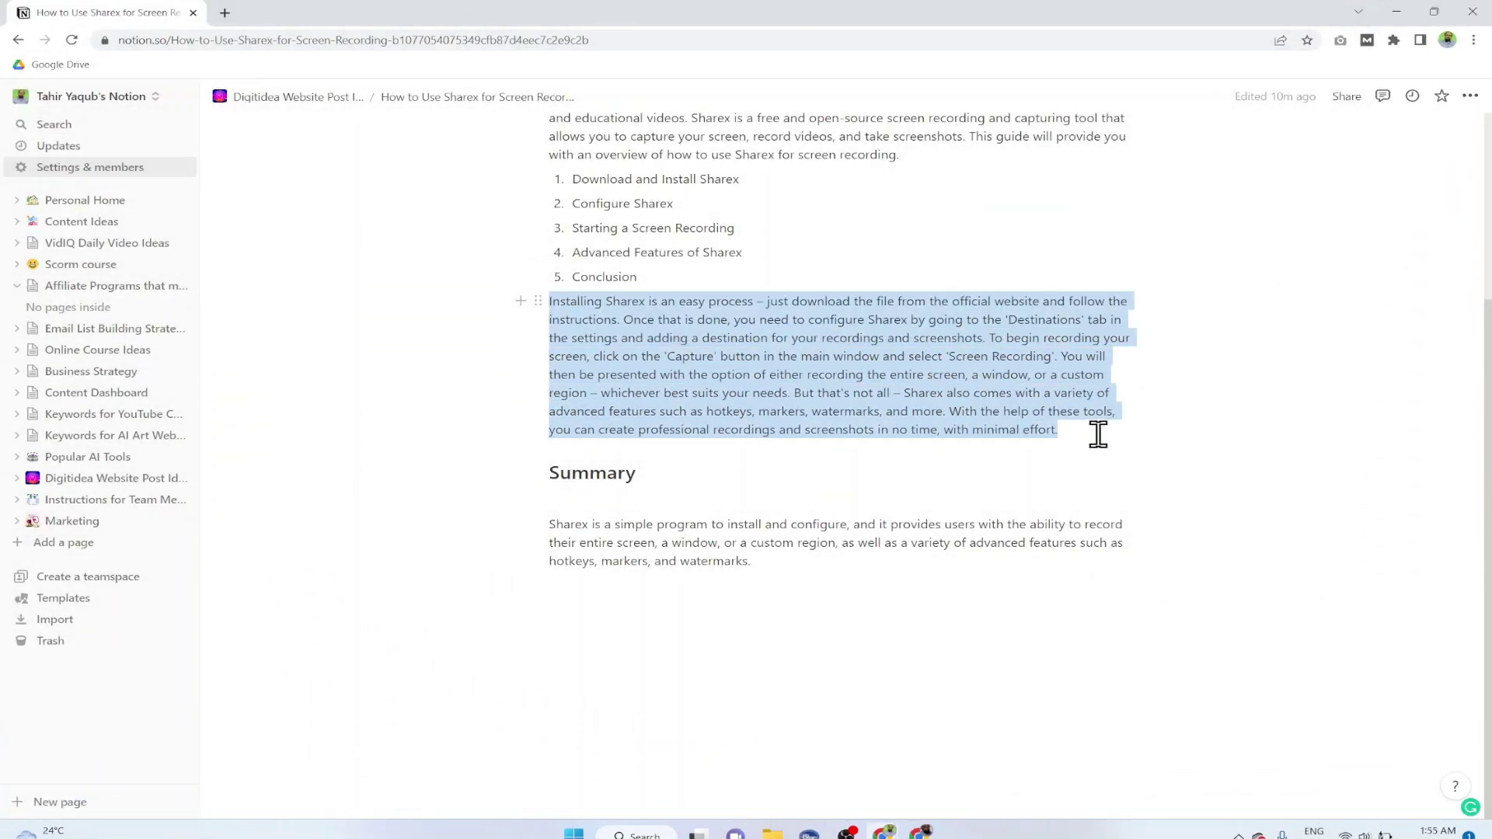
pyautogui.click(542, 281)
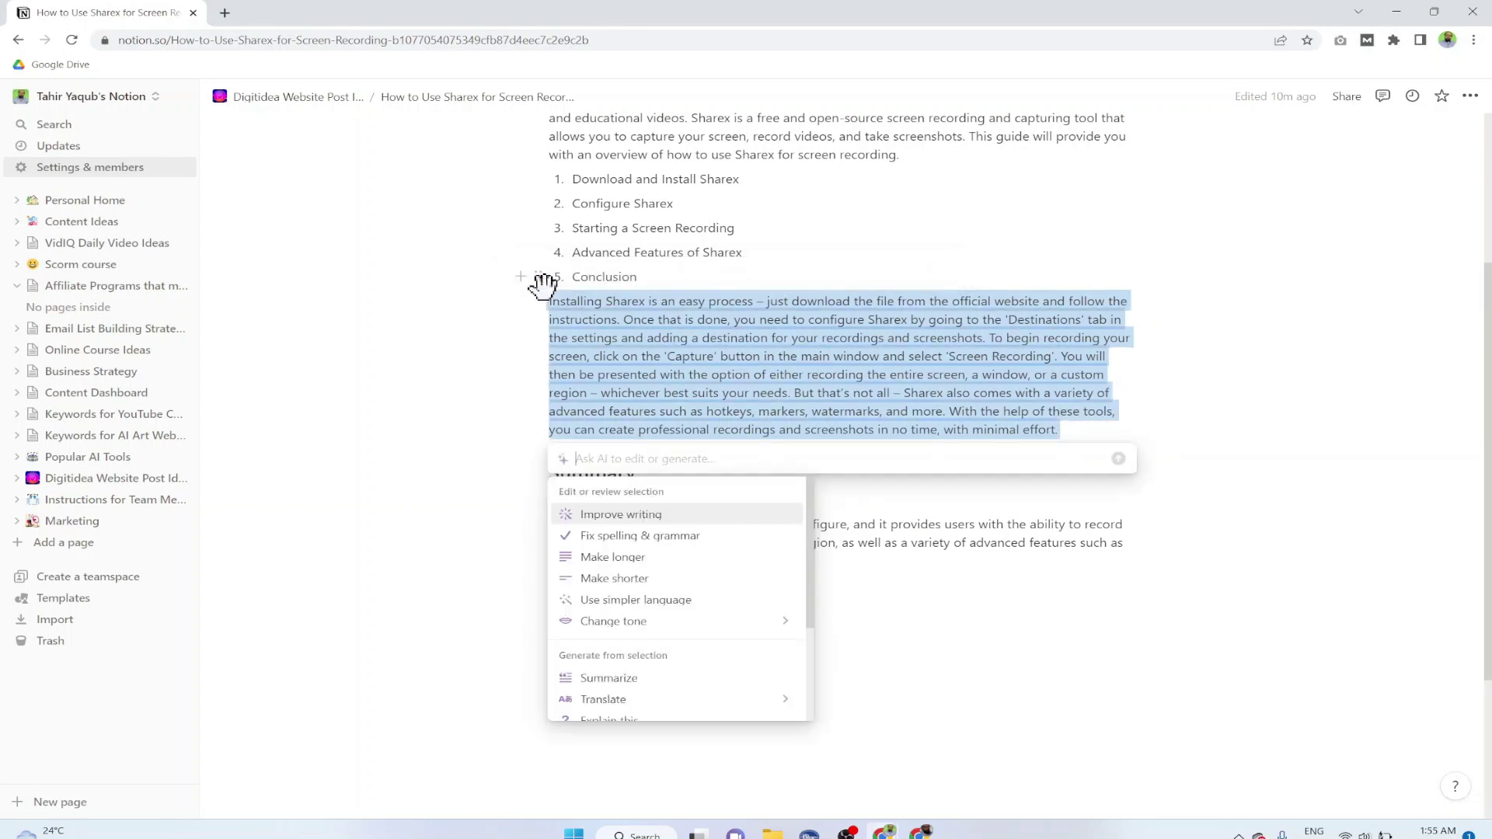
pyautogui.moveTo(613, 637)
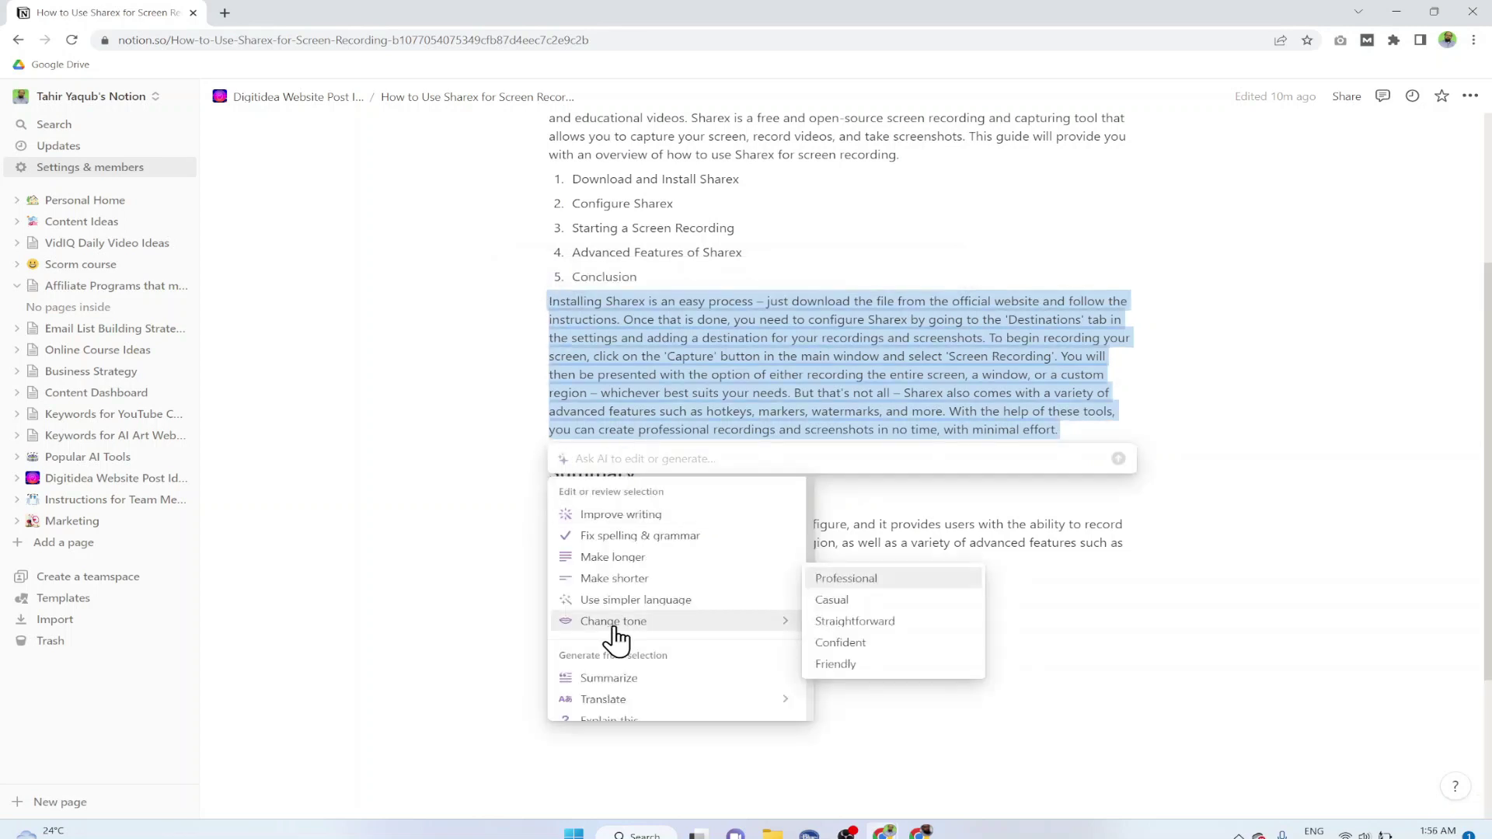
pyautogui.click(835, 664)
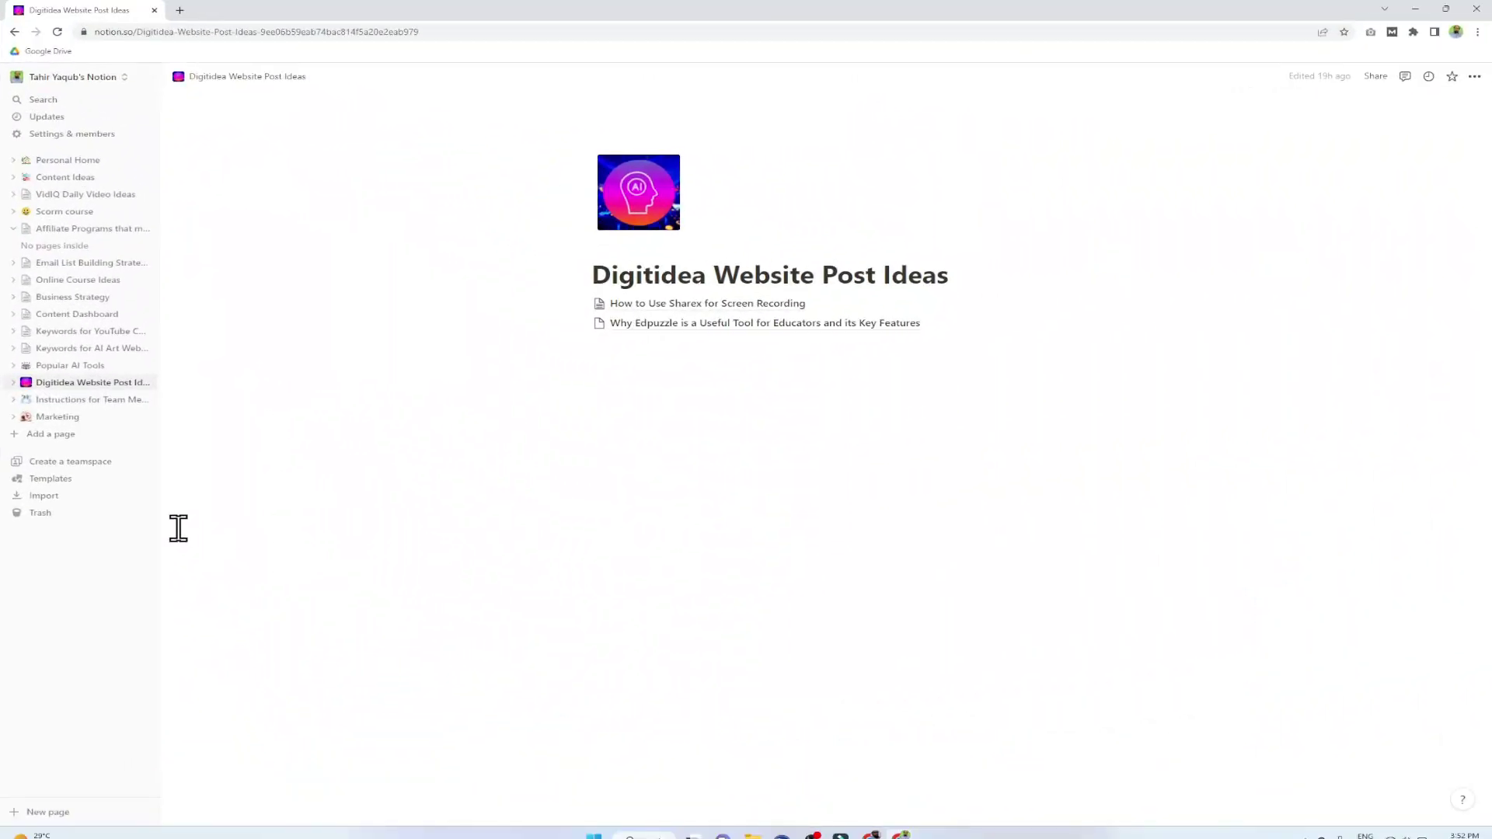
# Open the Marketing page from the sidebar to see its six courses and three PDF guides.
pyautogui.click(58, 420)
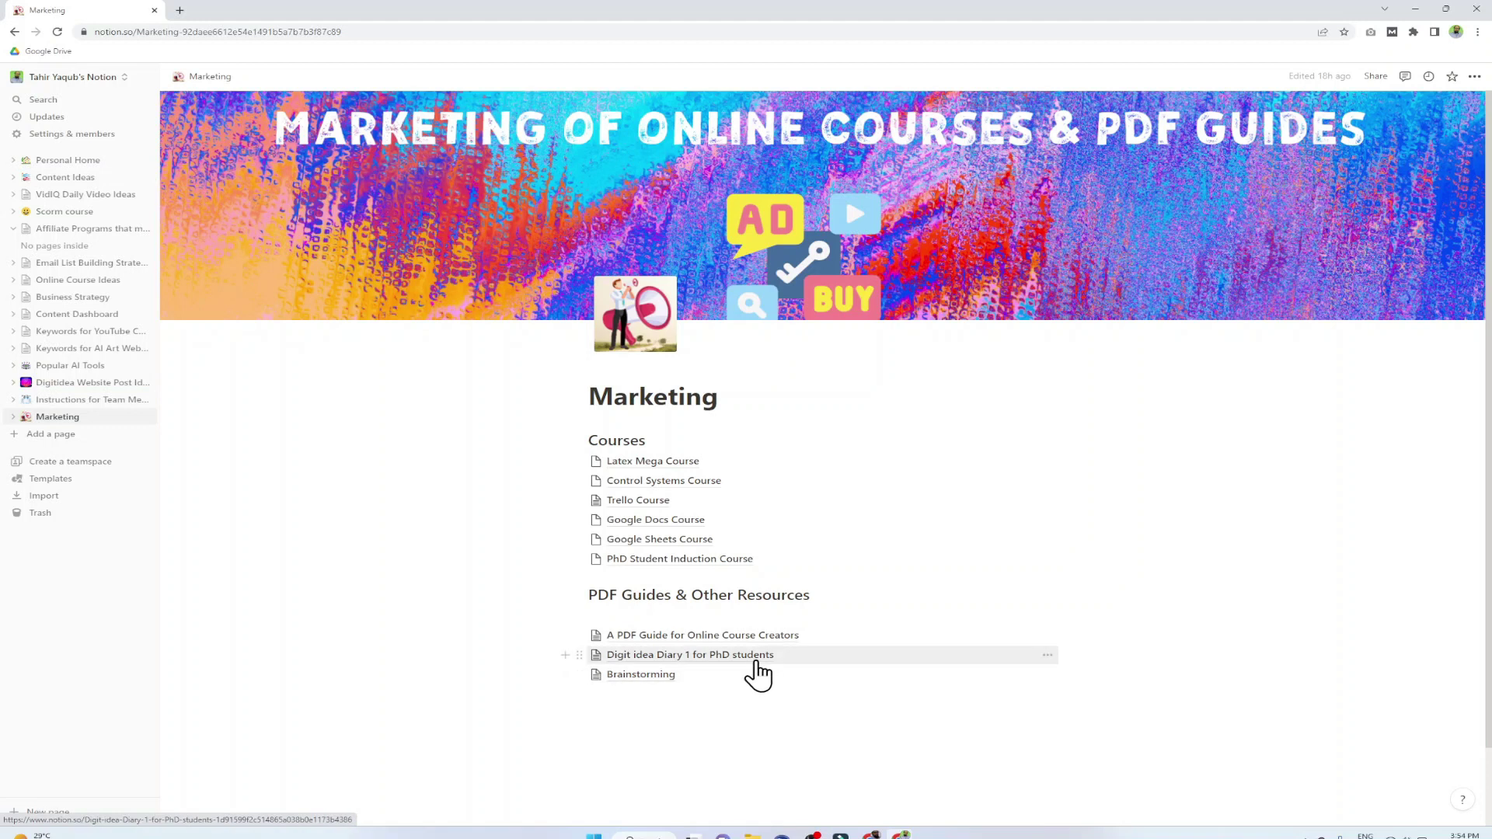
# Open the Digit idea Diary 1 for PhD students page and start an AI Sales email above Strategy.
pyautogui.click(709, 661)
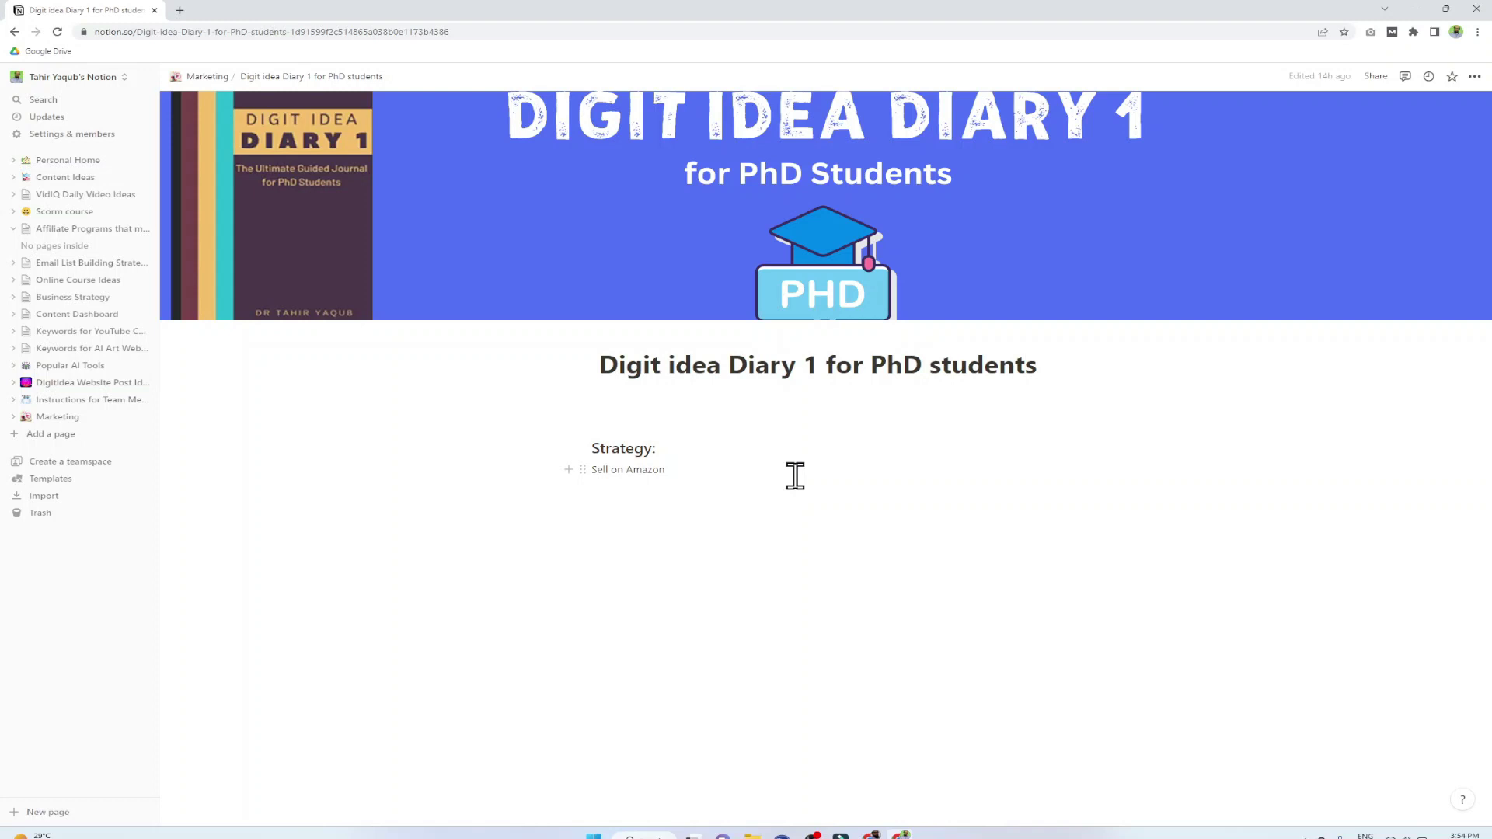
pyautogui.click(621, 418)
pyautogui.press('space')
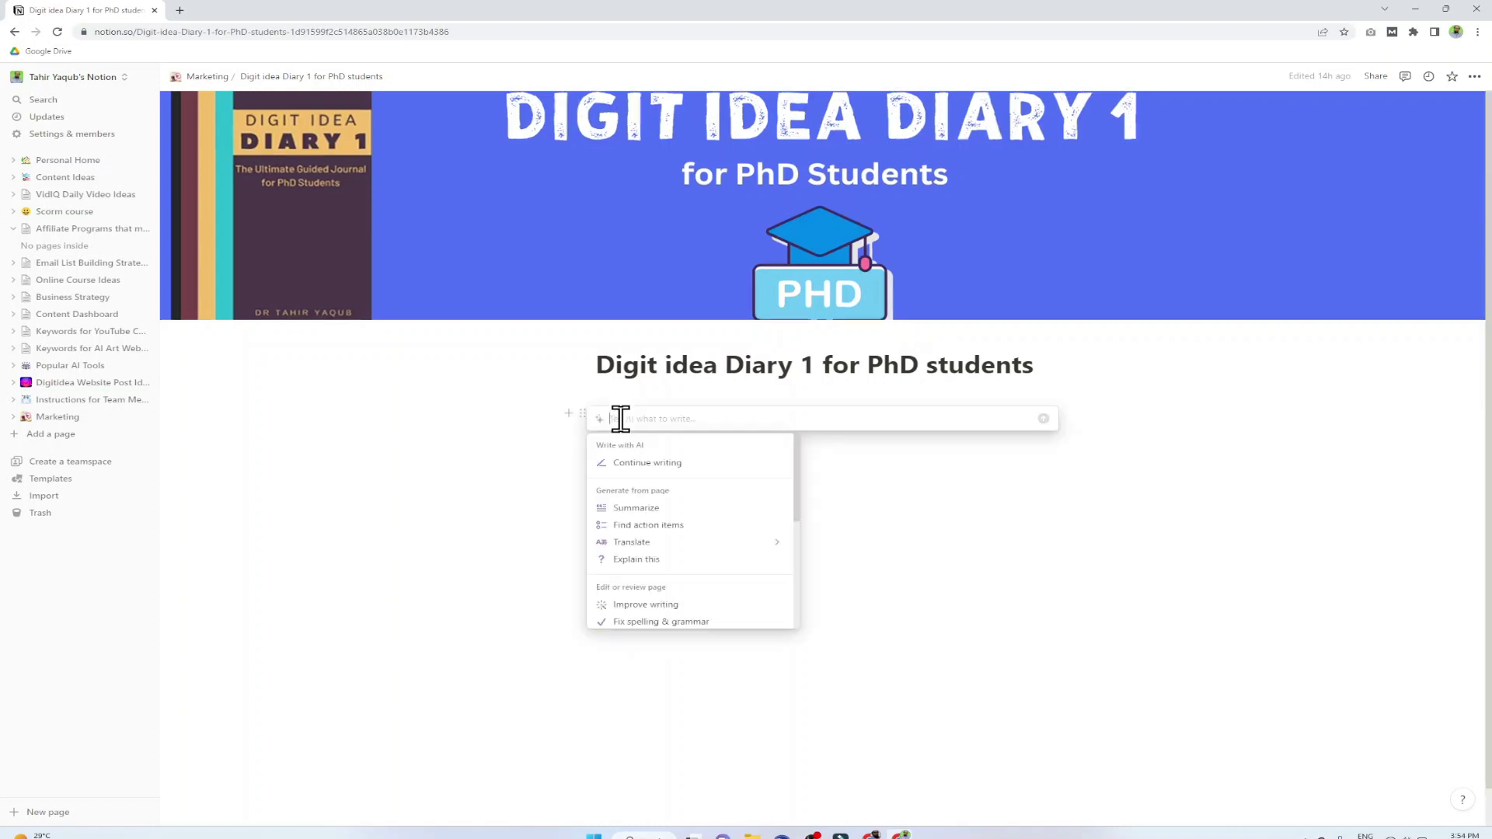
pyautogui.moveTo(797, 477); pyautogui.dragTo(797, 567)
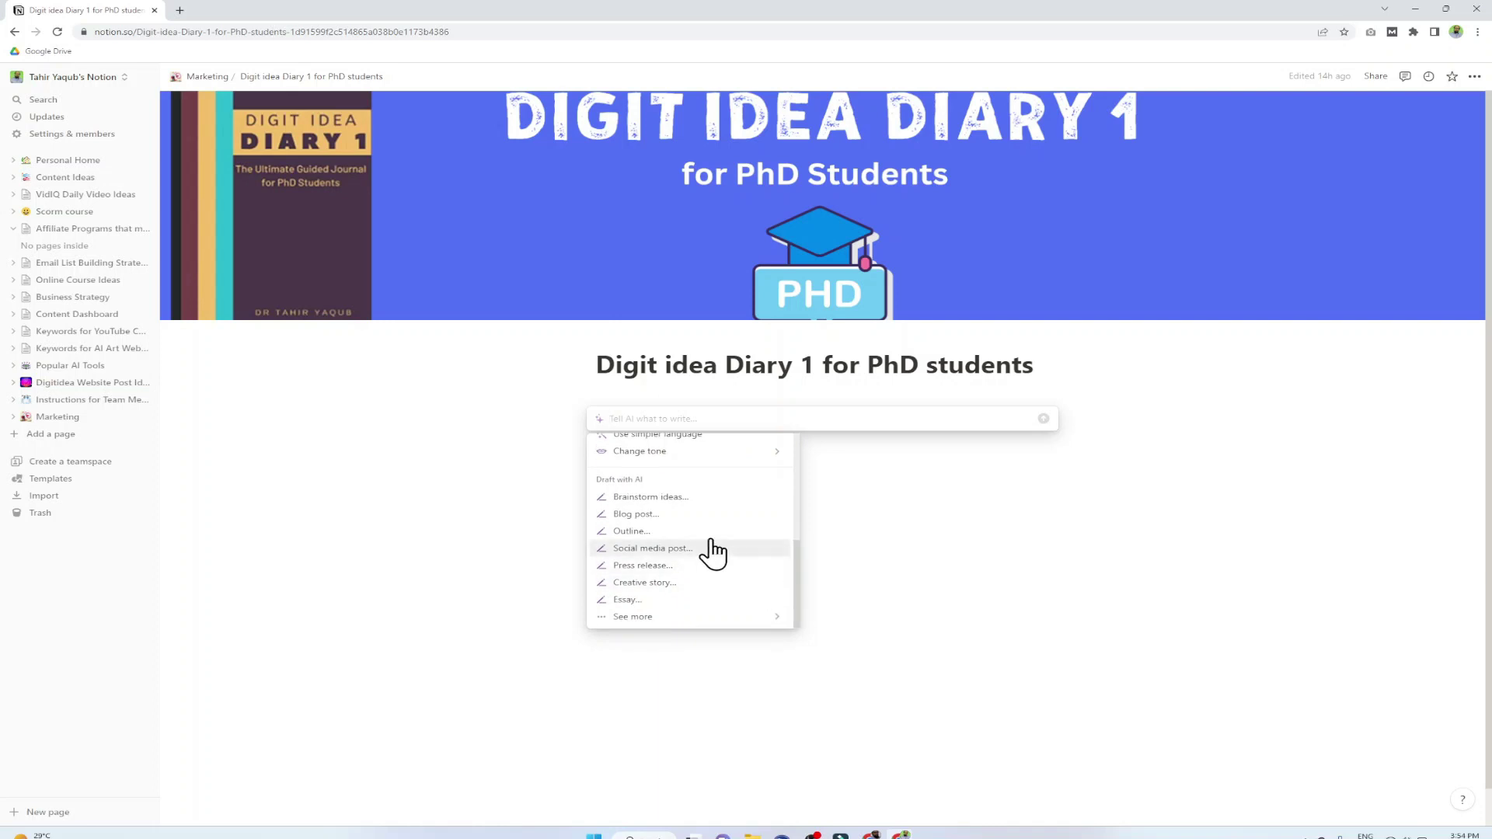
pyautogui.scroll(-1, 620, 614)
pyautogui.moveTo(624, 618)
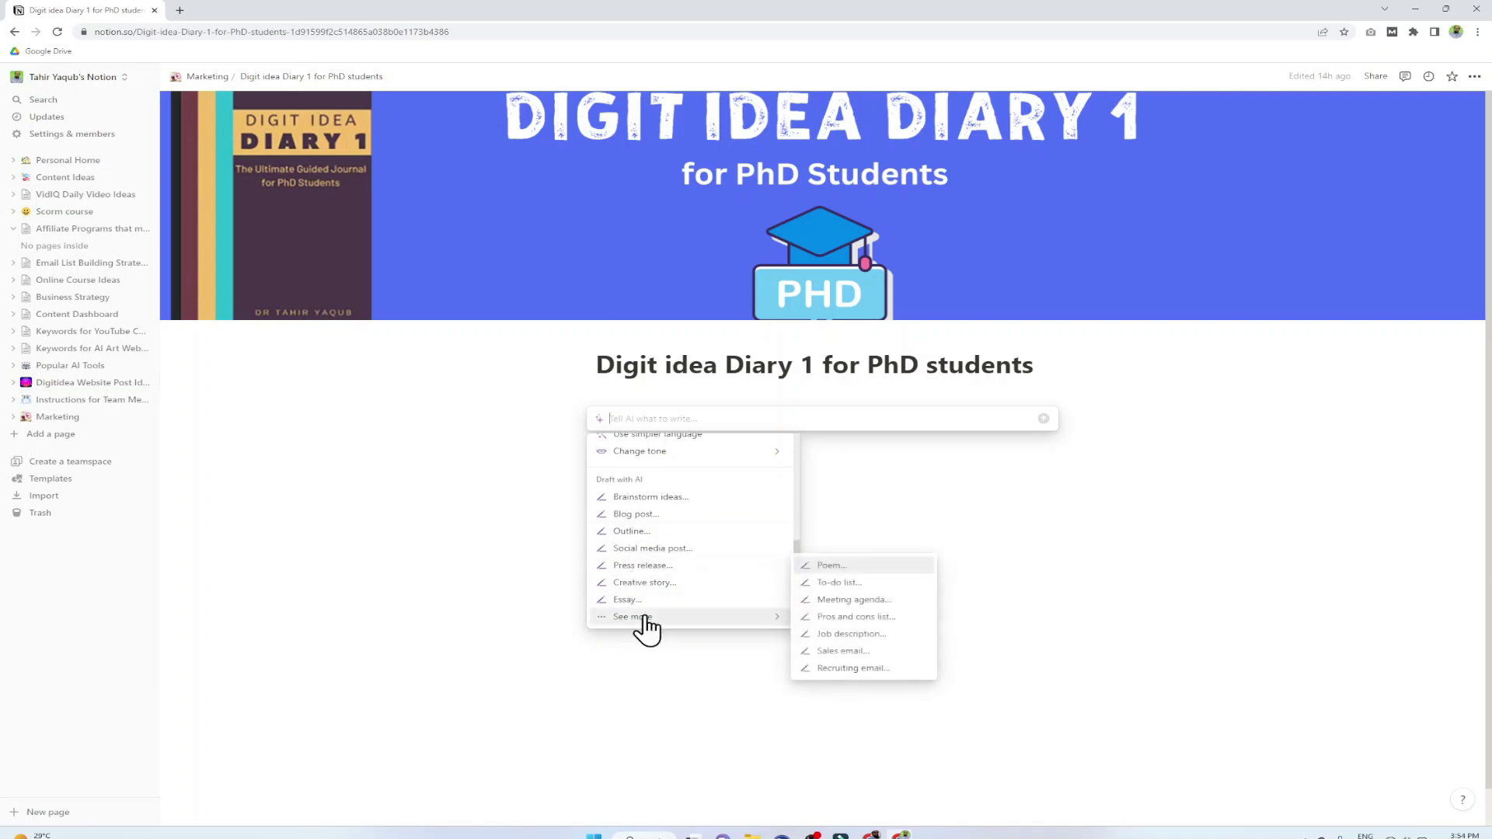
pyautogui.click(846, 653)
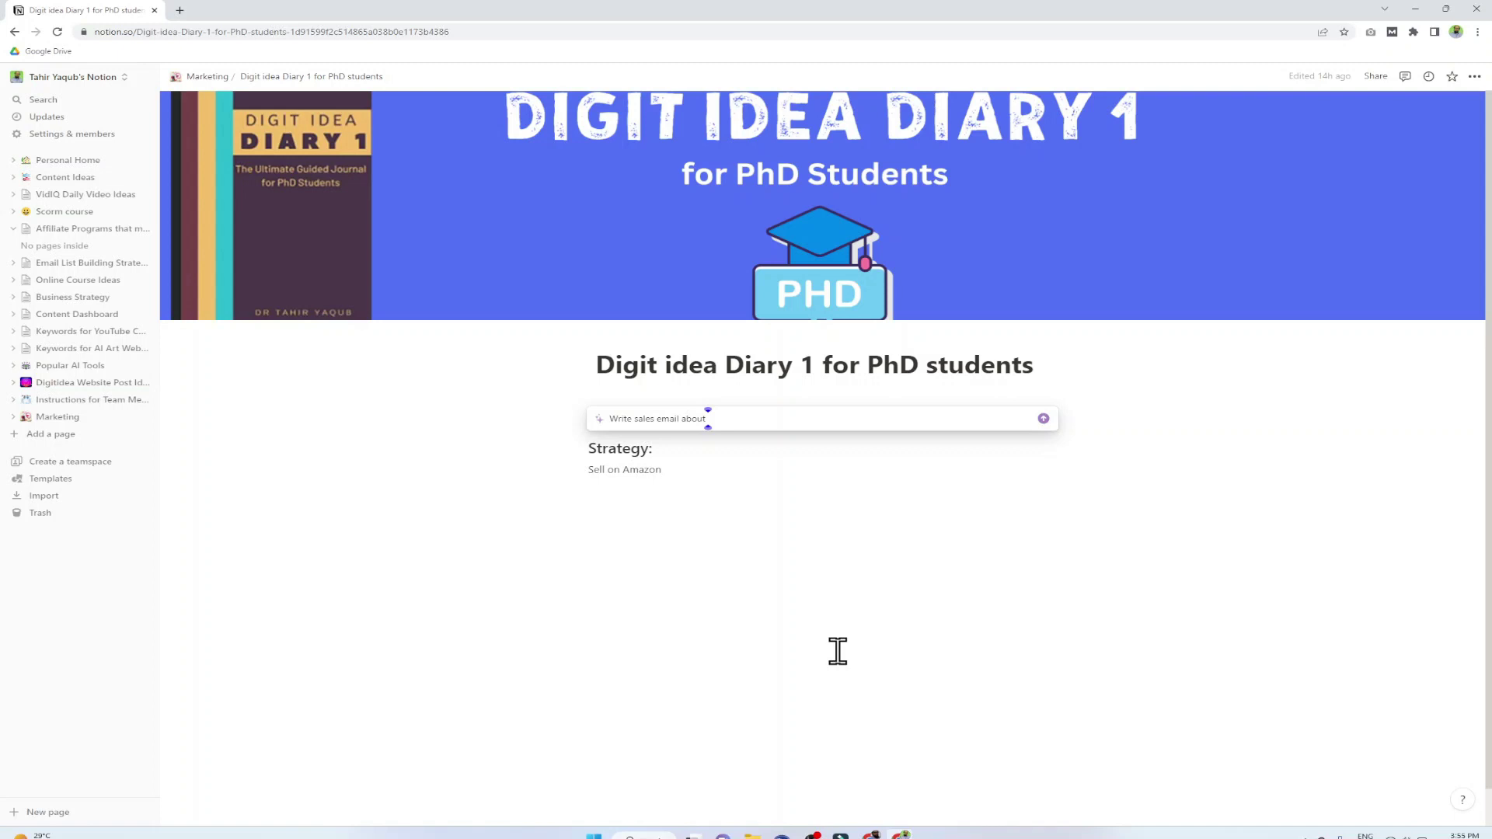
# Prompt the email about Digit Idea Diary 1 as a notebook for PhD students, and accept it.
pyautogui.write('D')
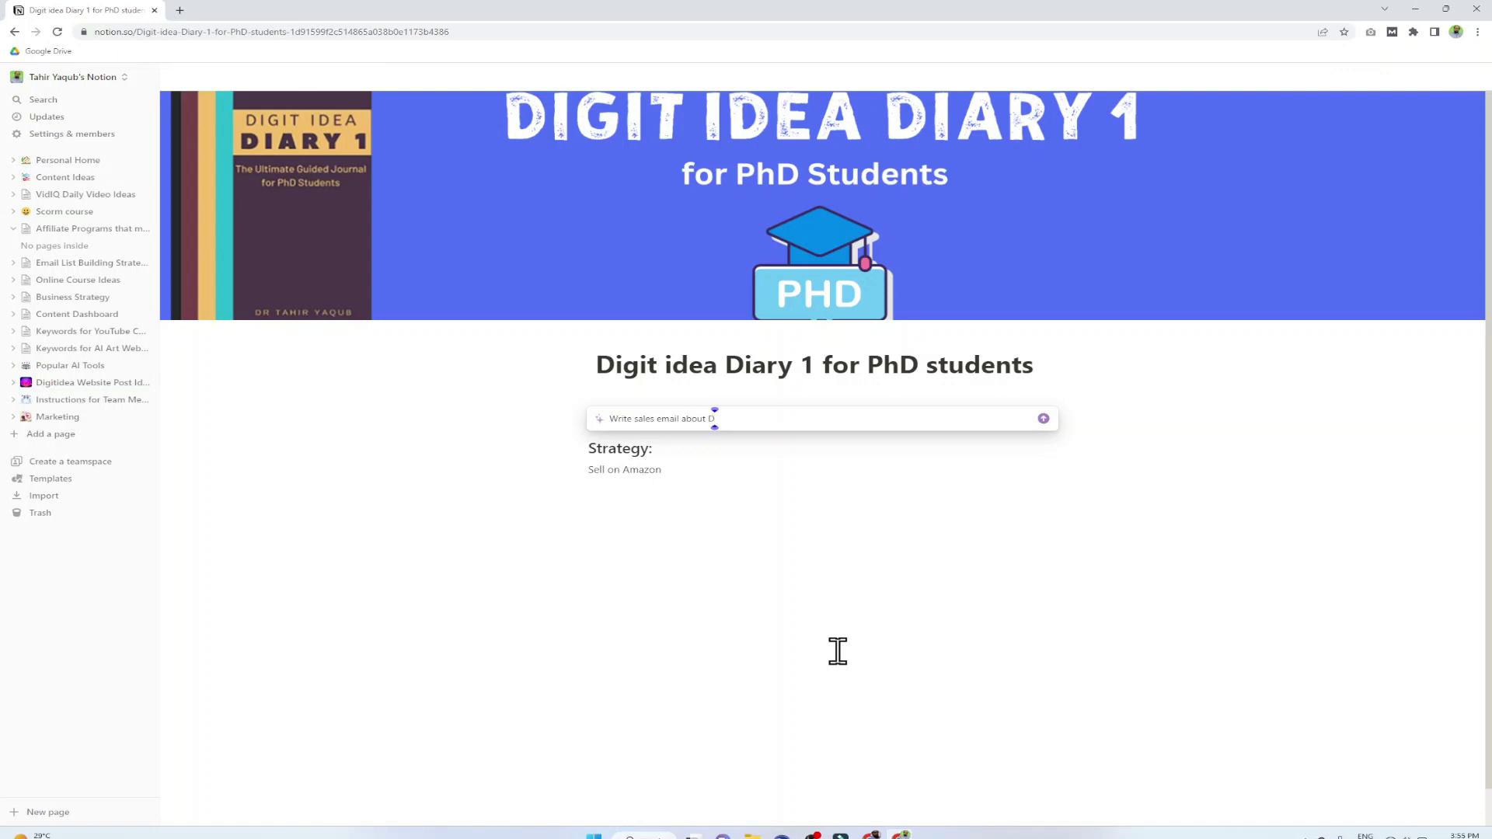
pyautogui.write('igit Idea Diary 1 which is a notebook s')
pyautogui.write('seful for PhD students with some prompts')
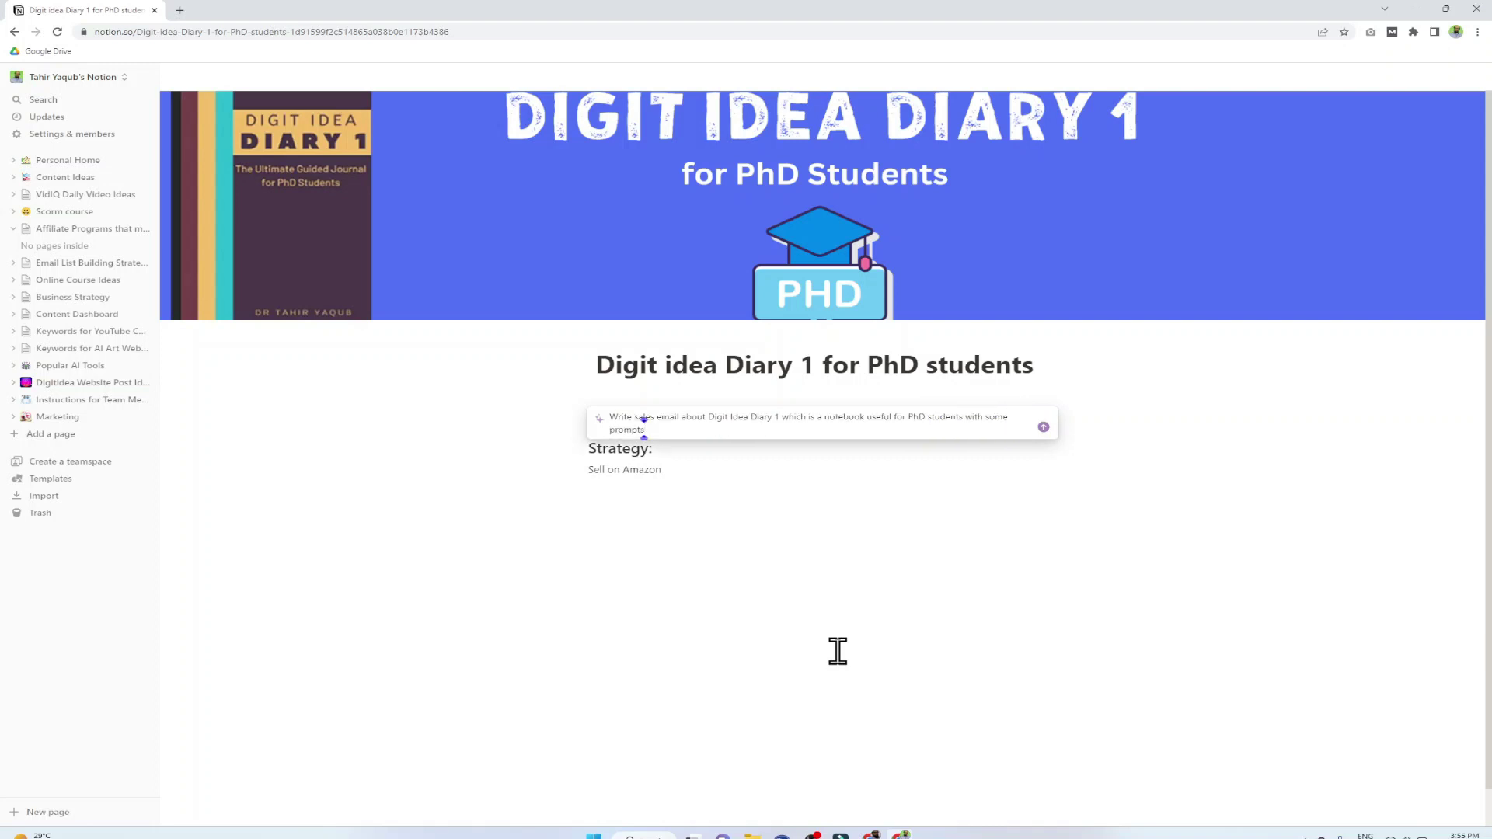
pyautogui.write(' for them to become more productive and finish PhD in time')
pyautogui.press('Return')
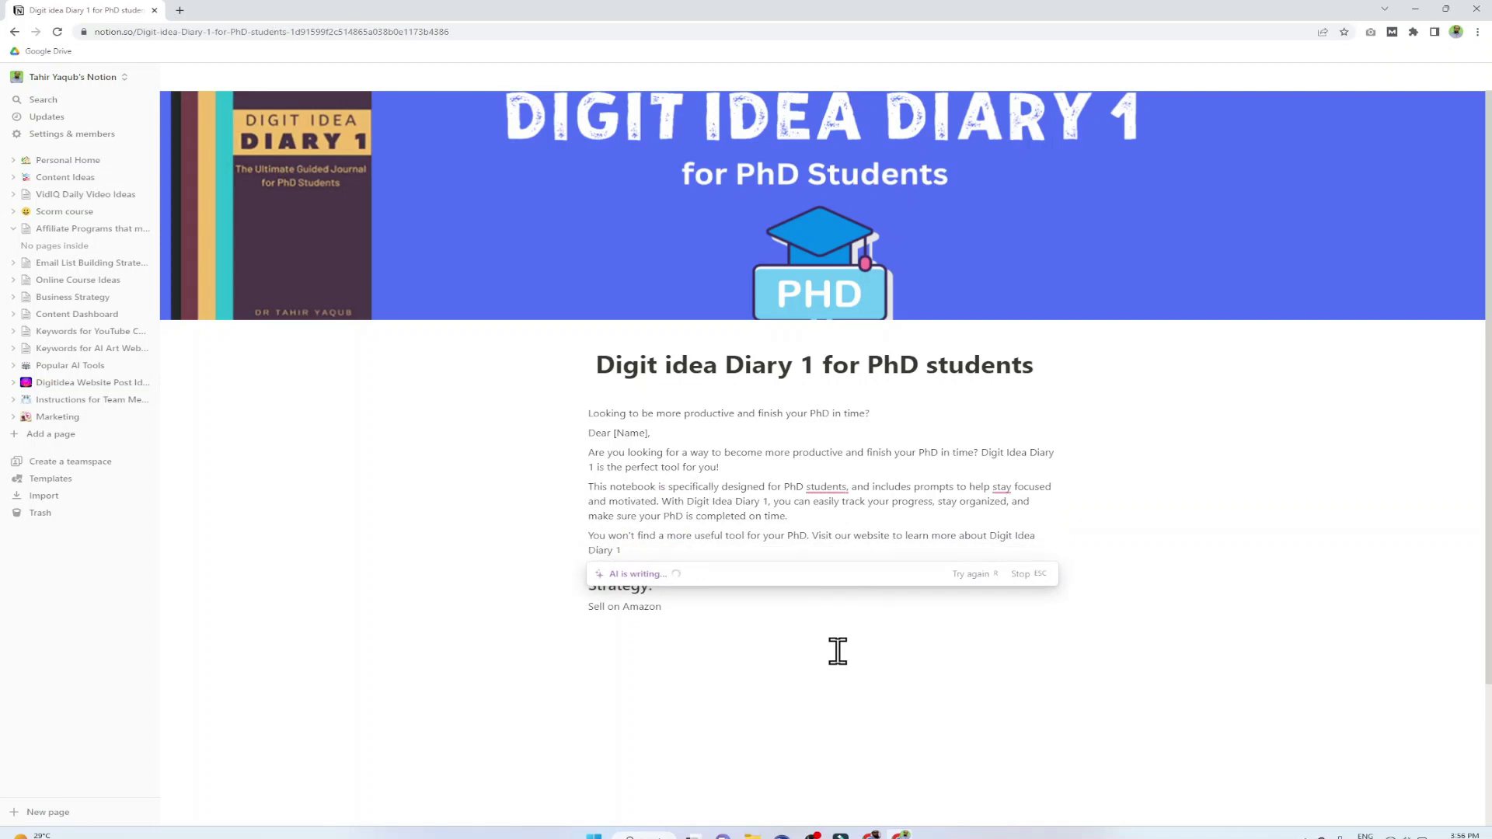
pyautogui.press('Return')
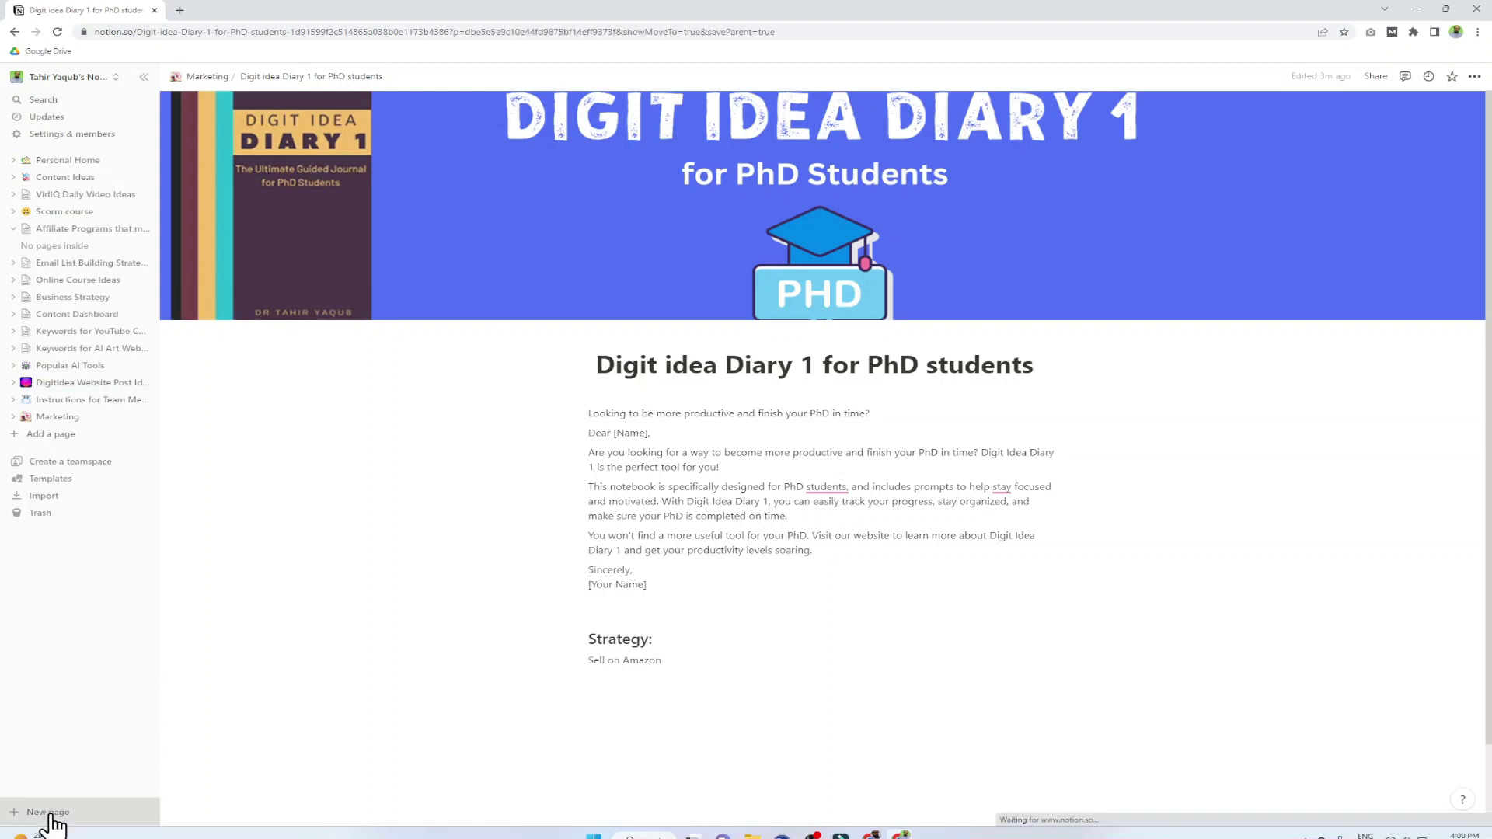
# Create a page titled 'AI Art' and brainstorm ideas about making videos on AI art and AI art generators.
pyautogui.click(50, 814)
pyautogui.write('AI Art')
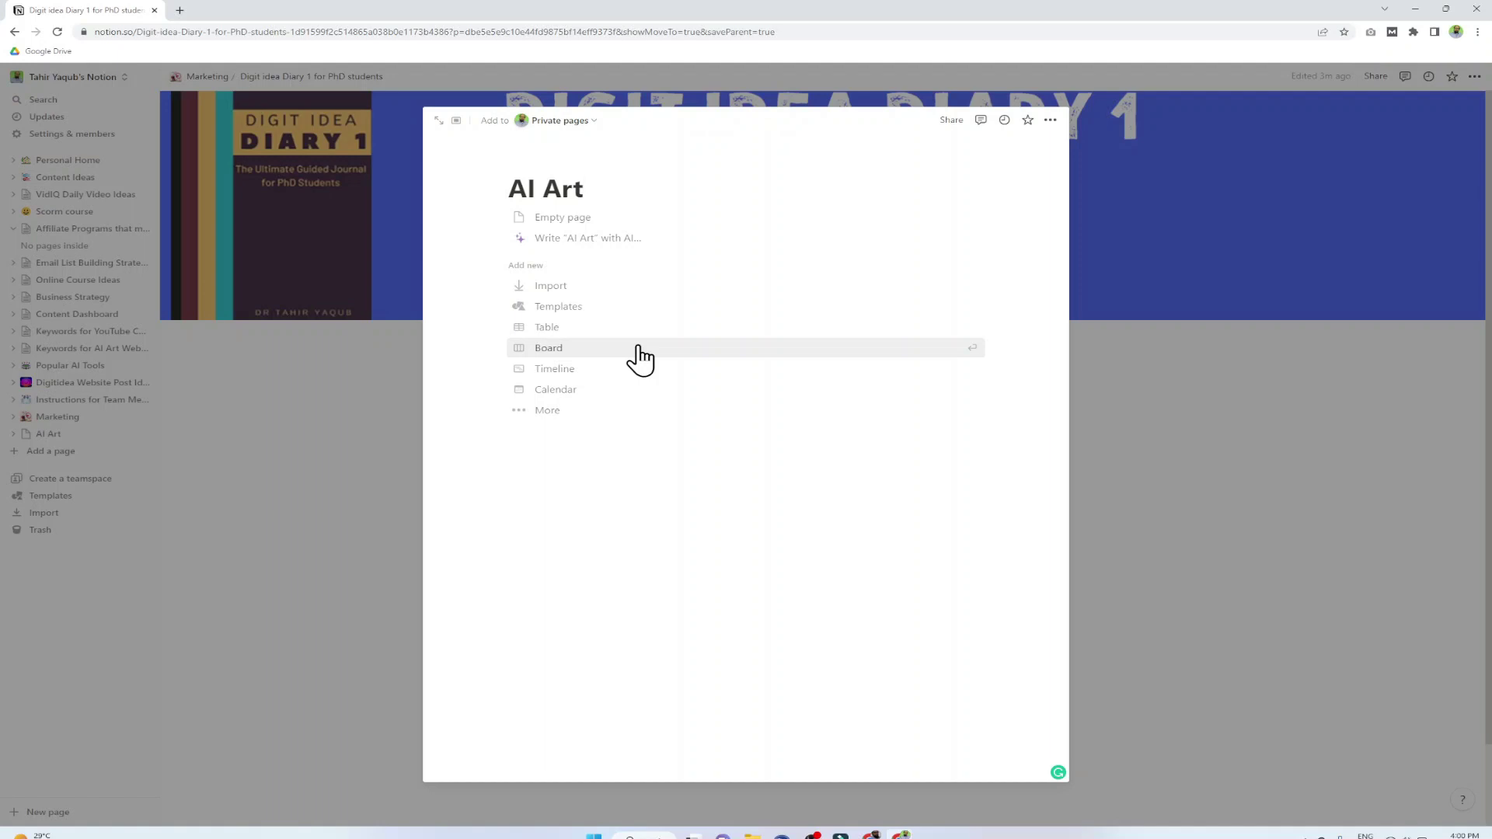
pyautogui.press('Return')
pyautogui.press('space')
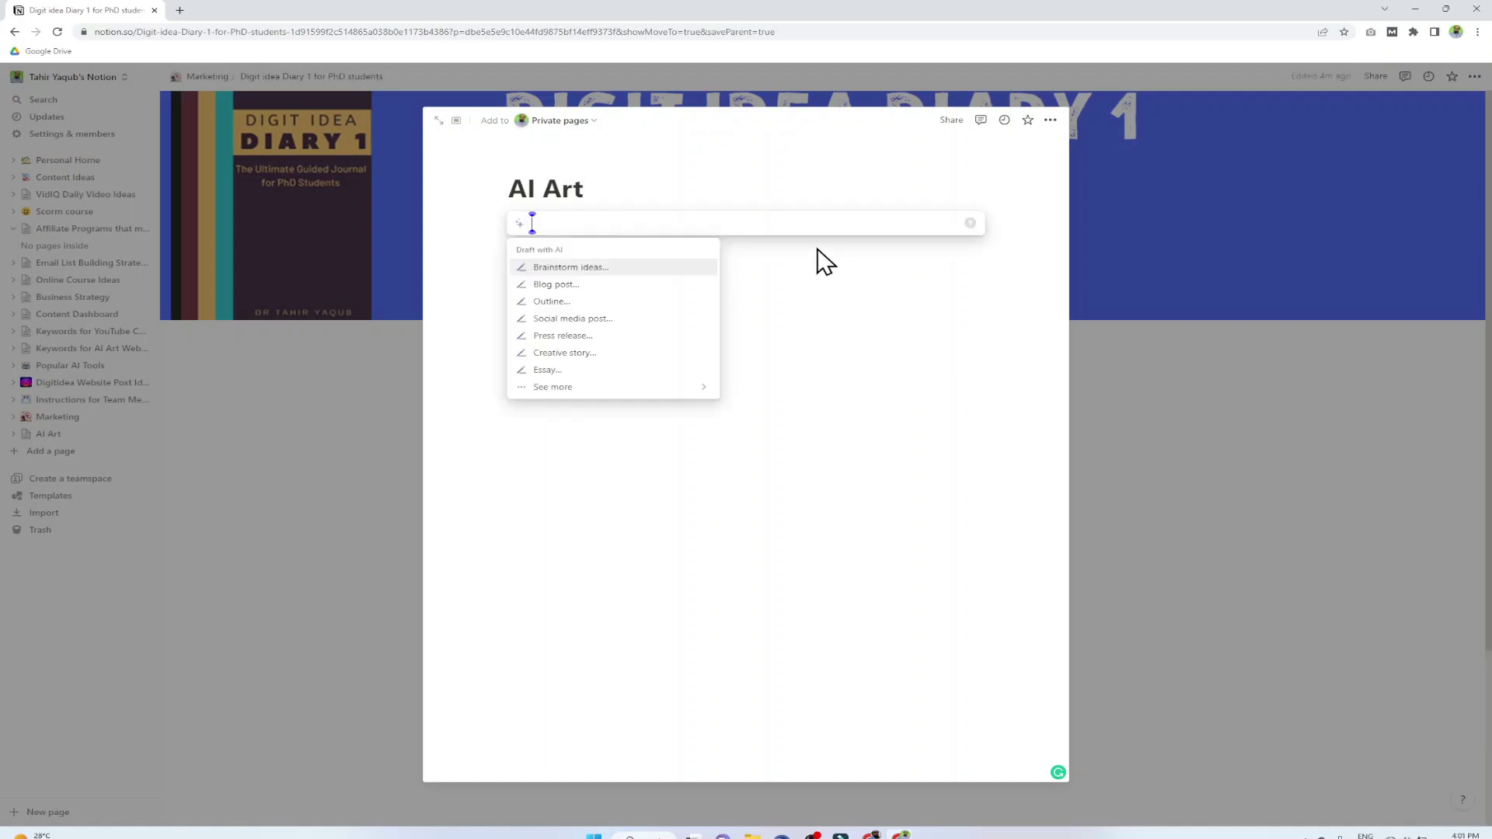
pyautogui.click(603, 269)
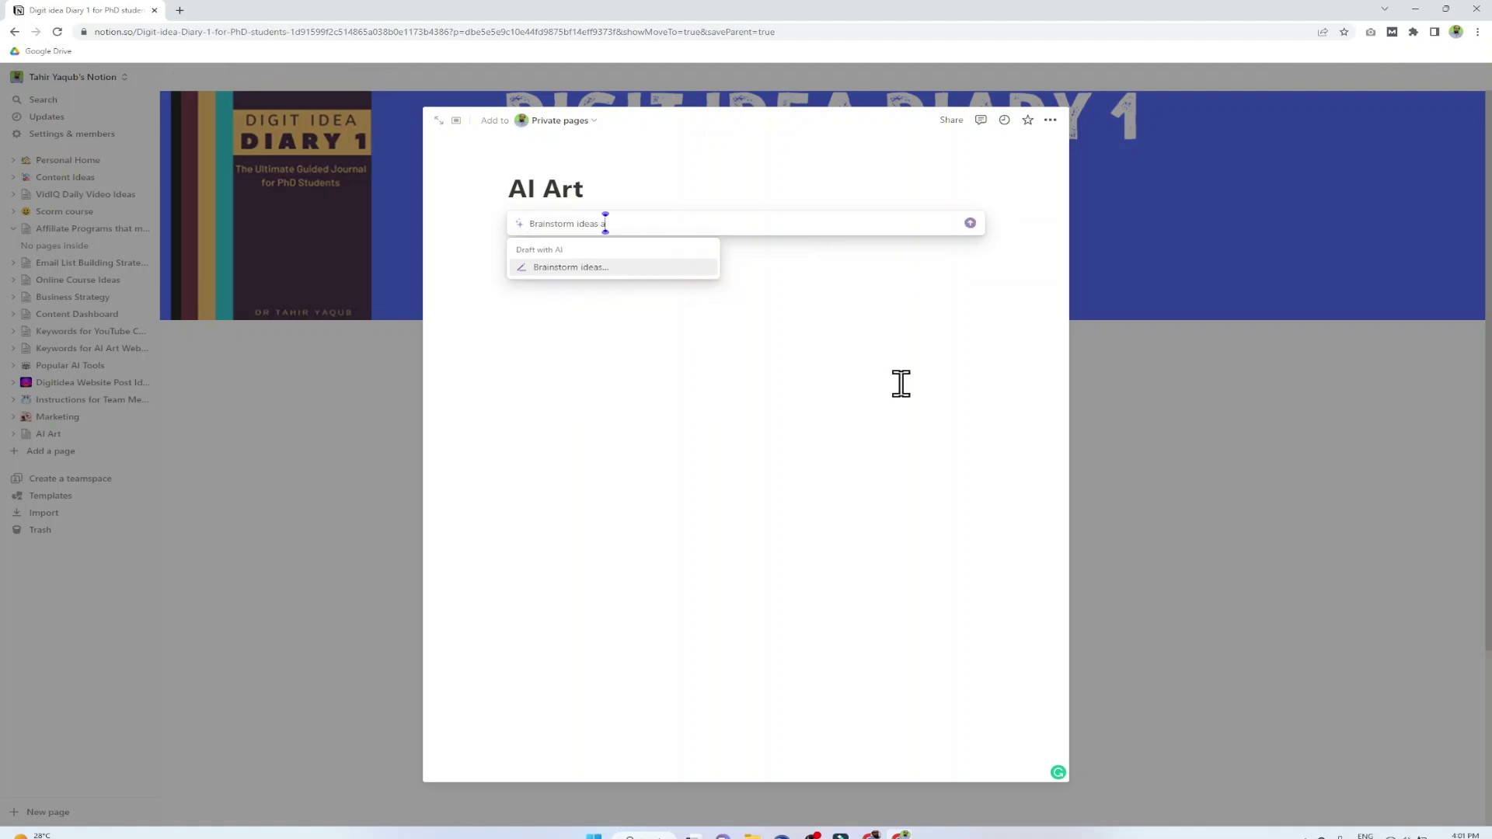
pyautogui.write('about making videos on')
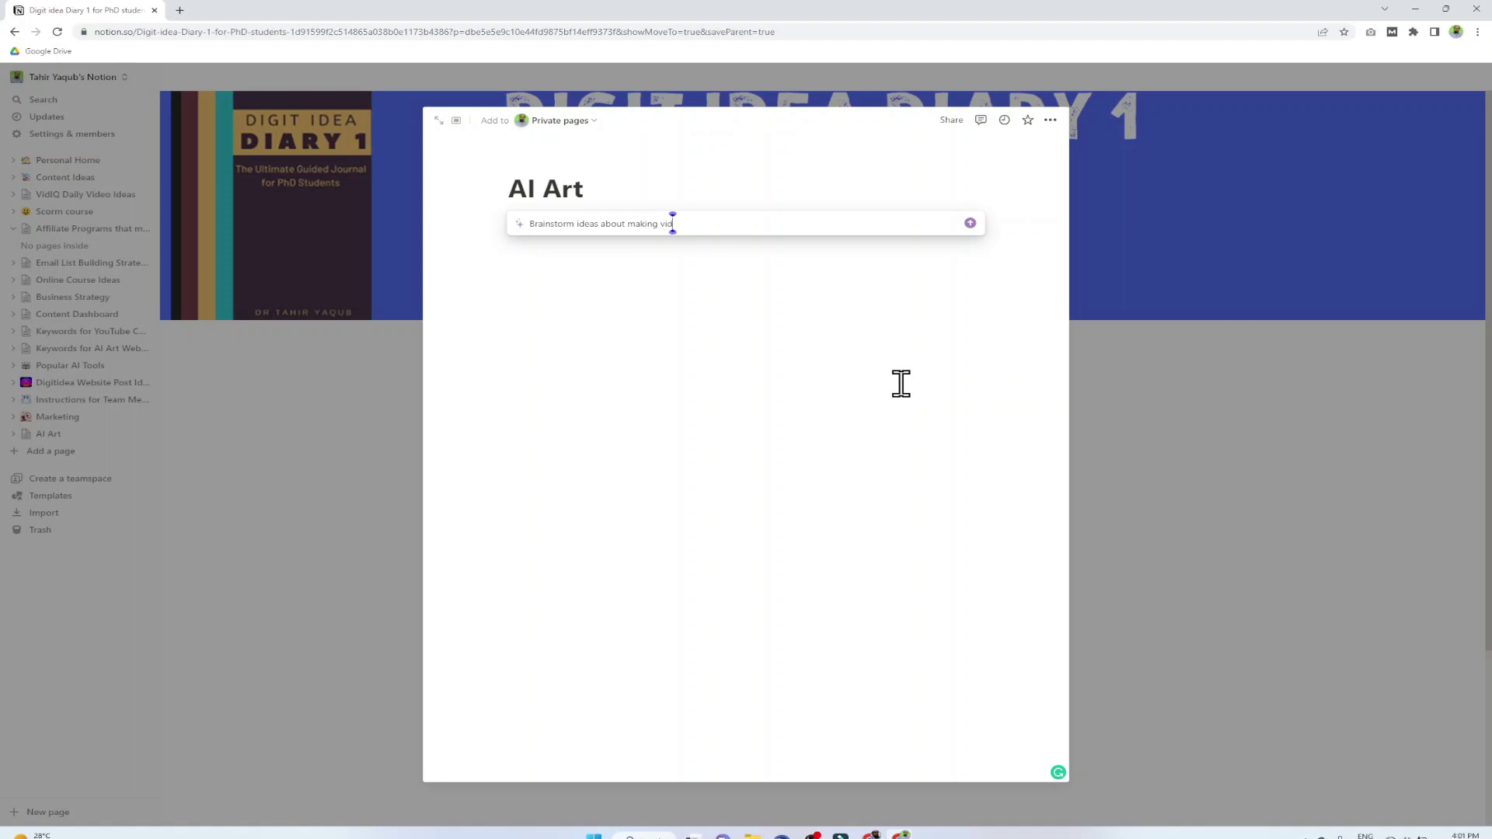
pyautogui.write(' AI Art and AI art generators')
pyautogui.press('Return')
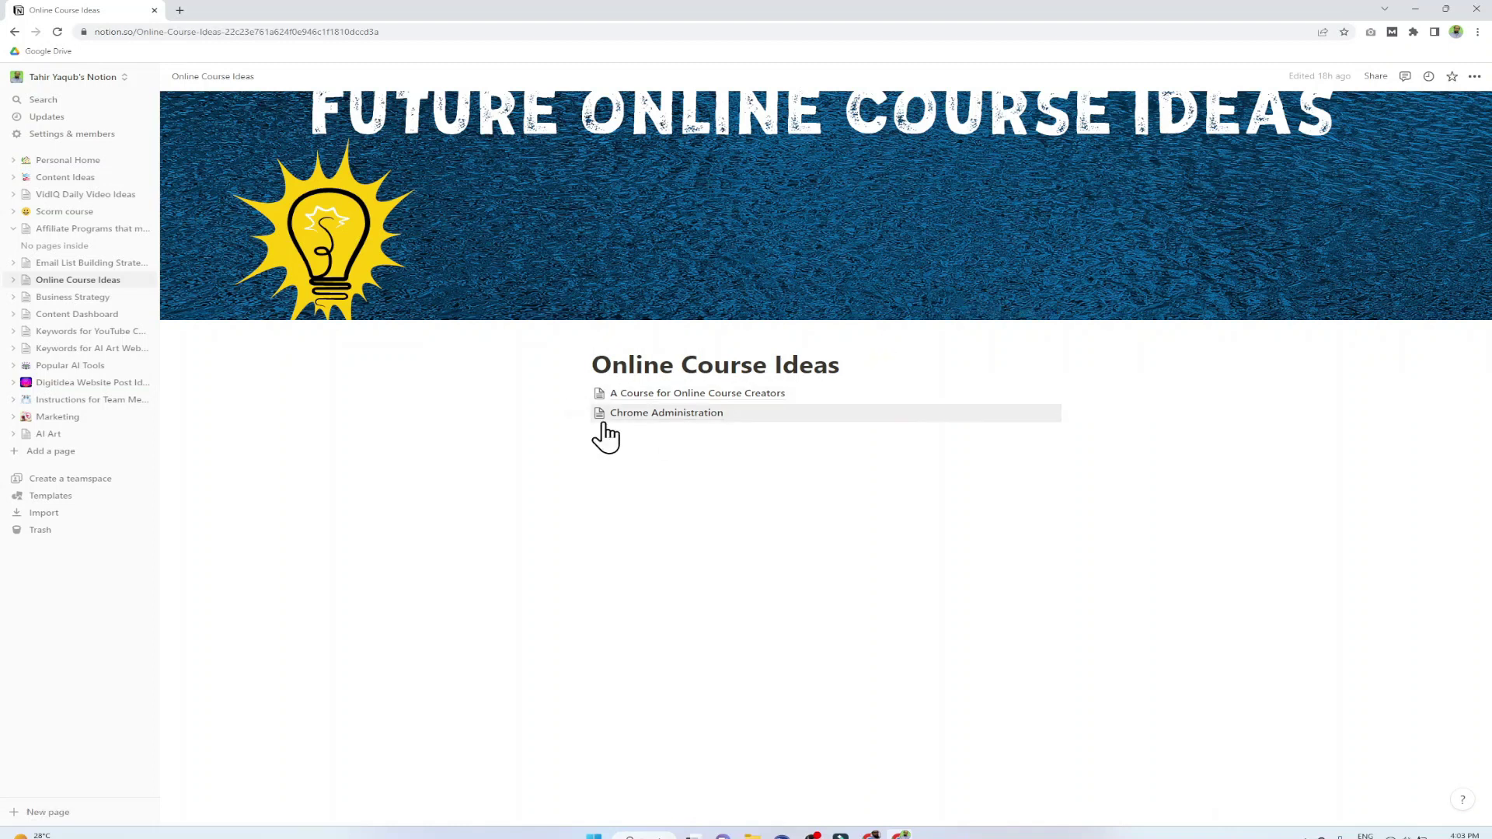
# Open A Course for Online Course Creators, then its 'Who can Create an Online Course' topic link.
pyautogui.click(683, 402)
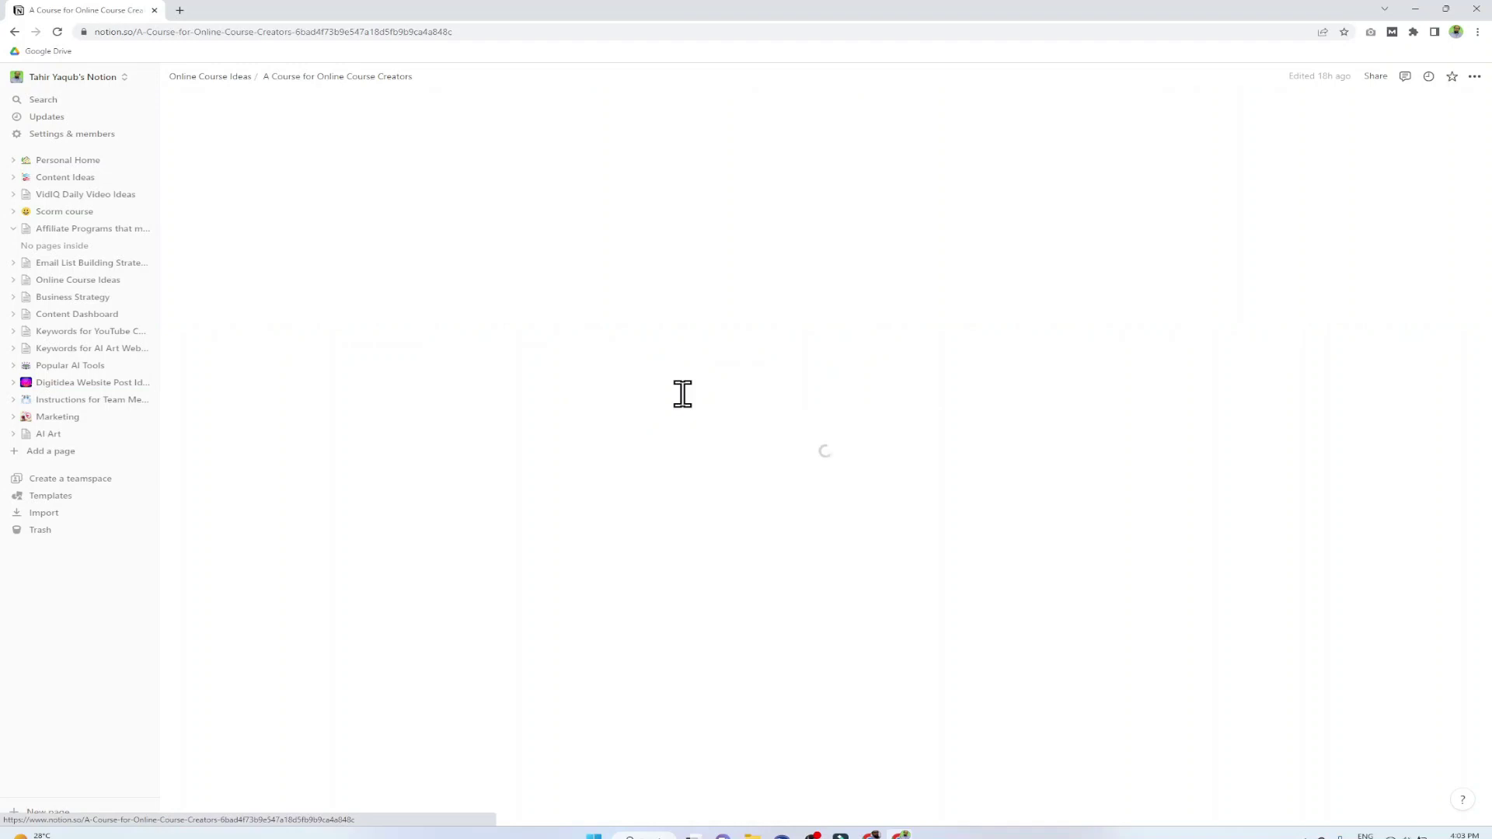
pyautogui.scroll(1, 1486, 210)
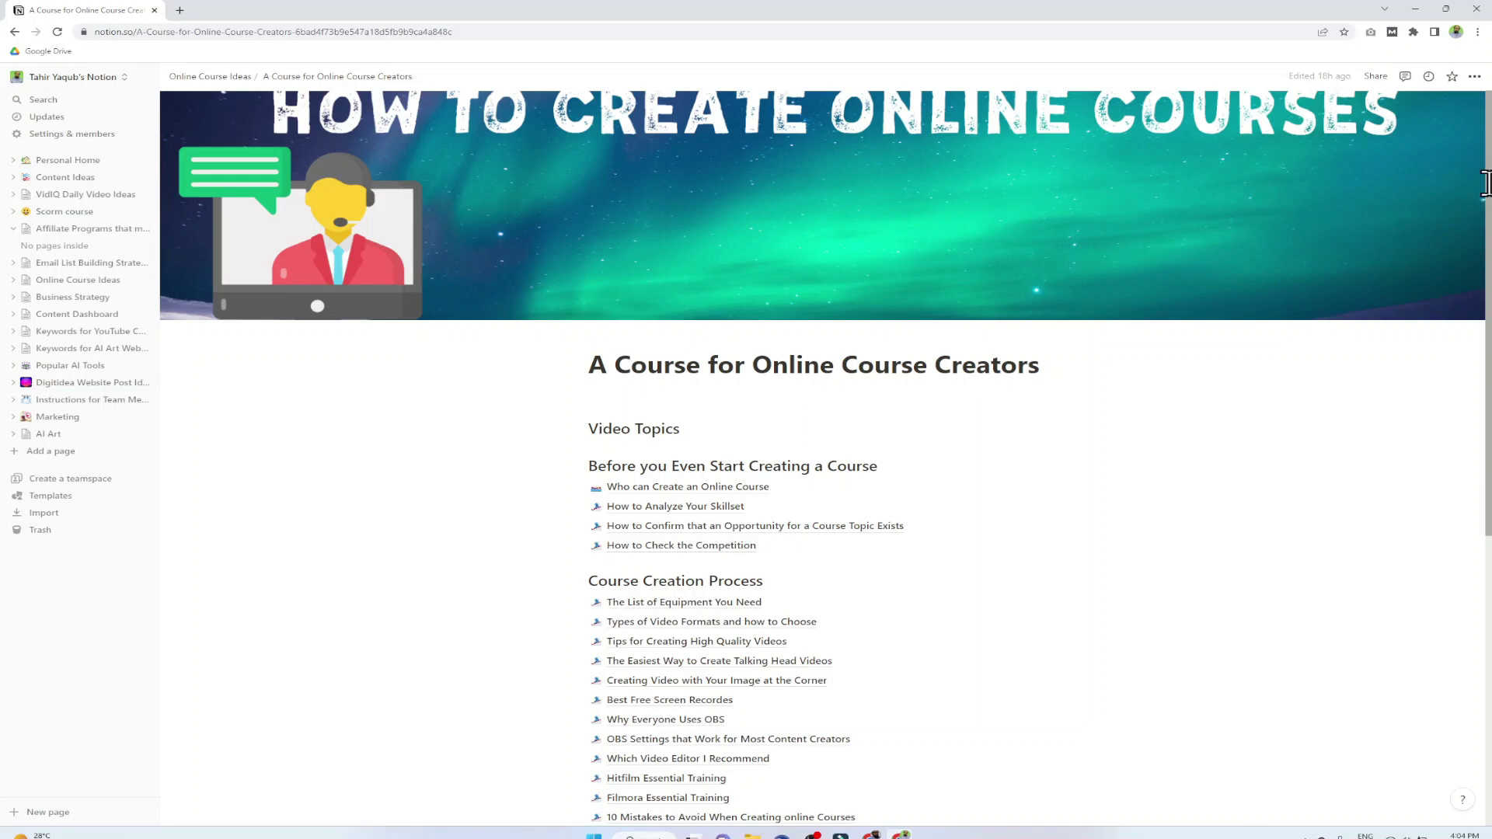
pyautogui.scroll(-2, 1482, 251)
pyautogui.moveTo(1483, 251); pyautogui.dragTo(1482, 320)
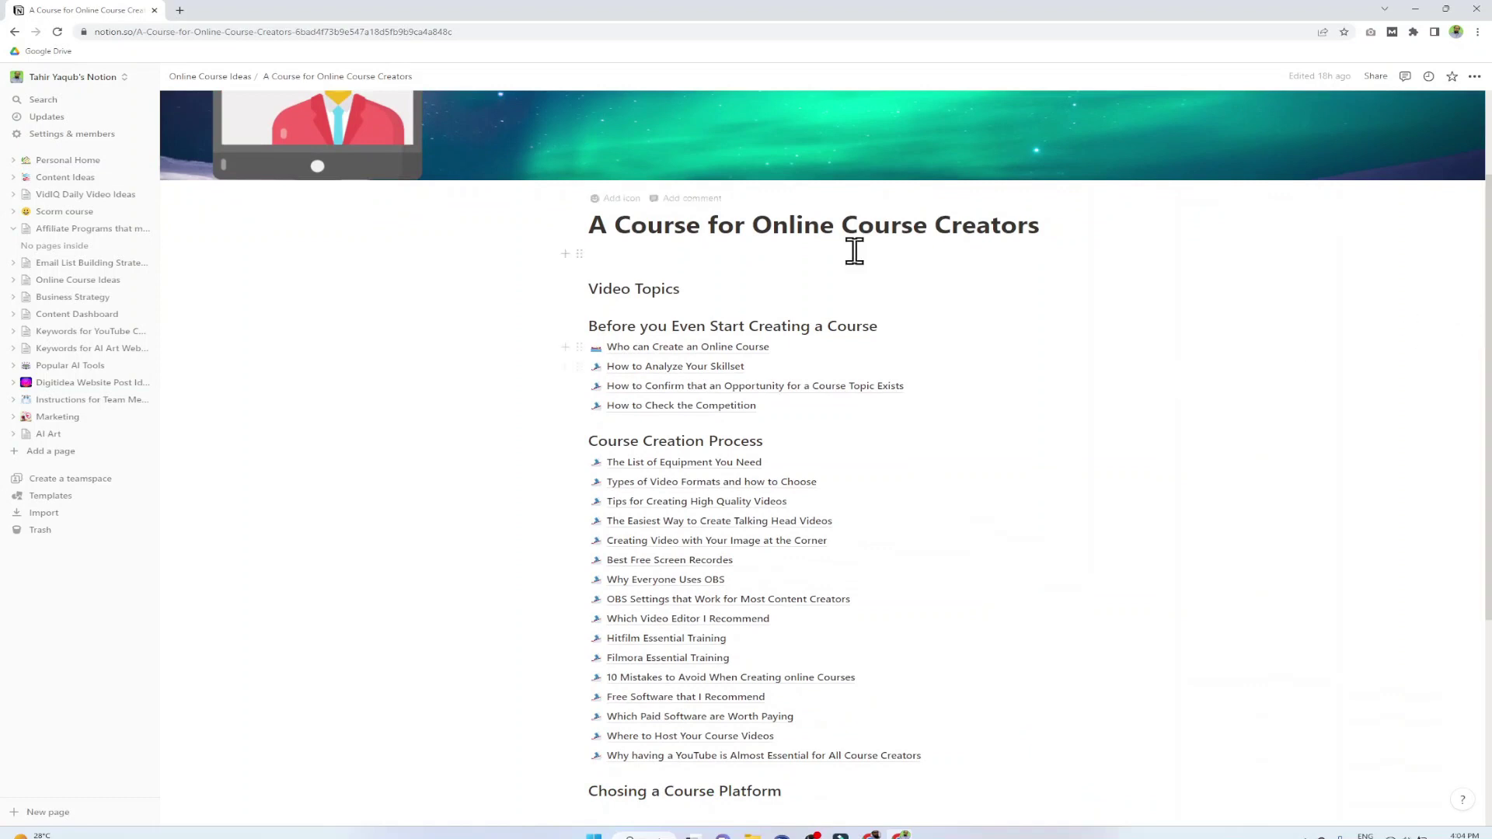
pyautogui.moveTo(1486, 229); pyautogui.dragTo(1486, 291)
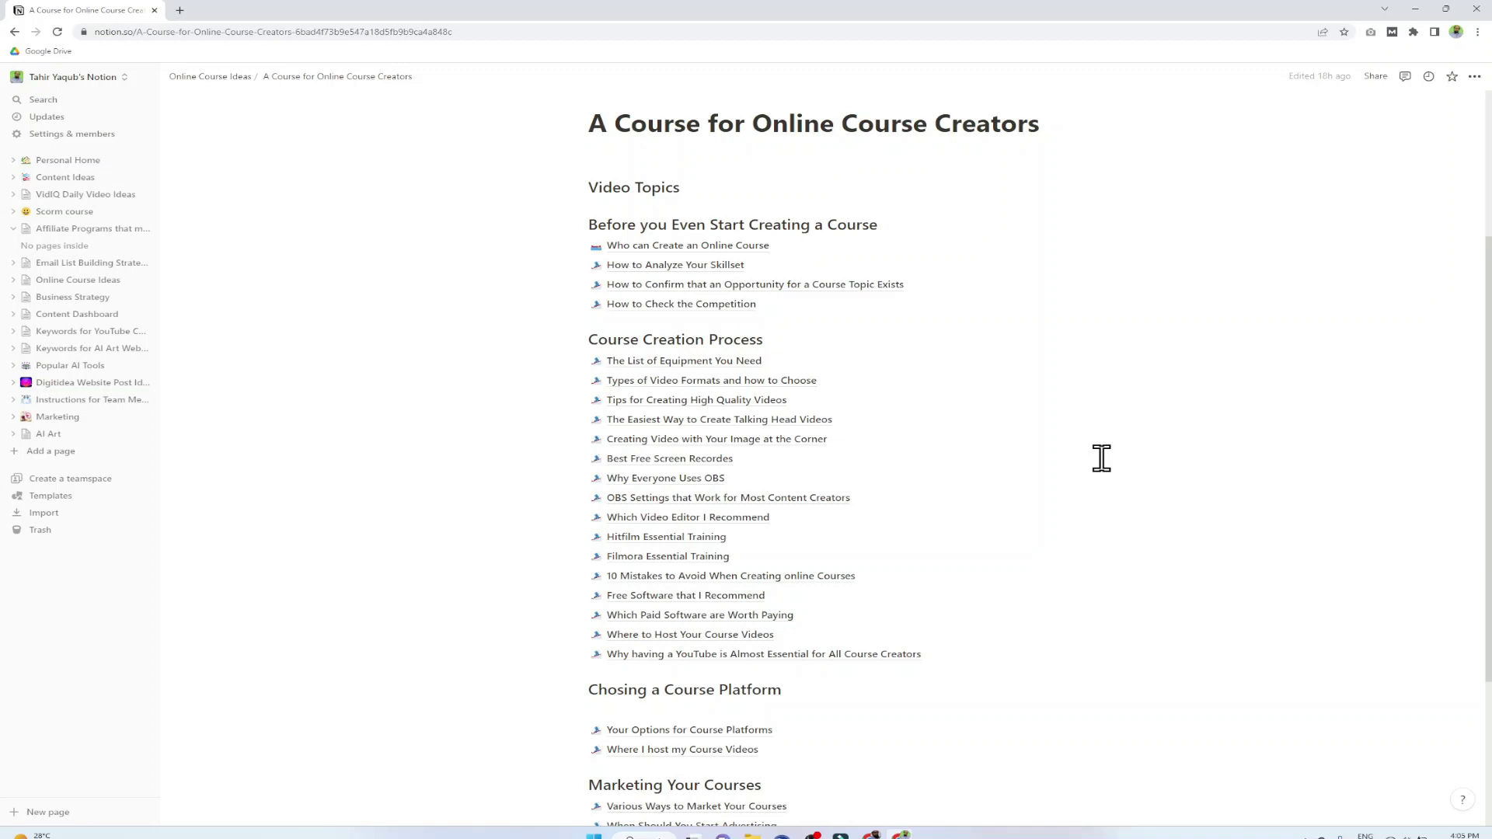
pyautogui.click(730, 245)
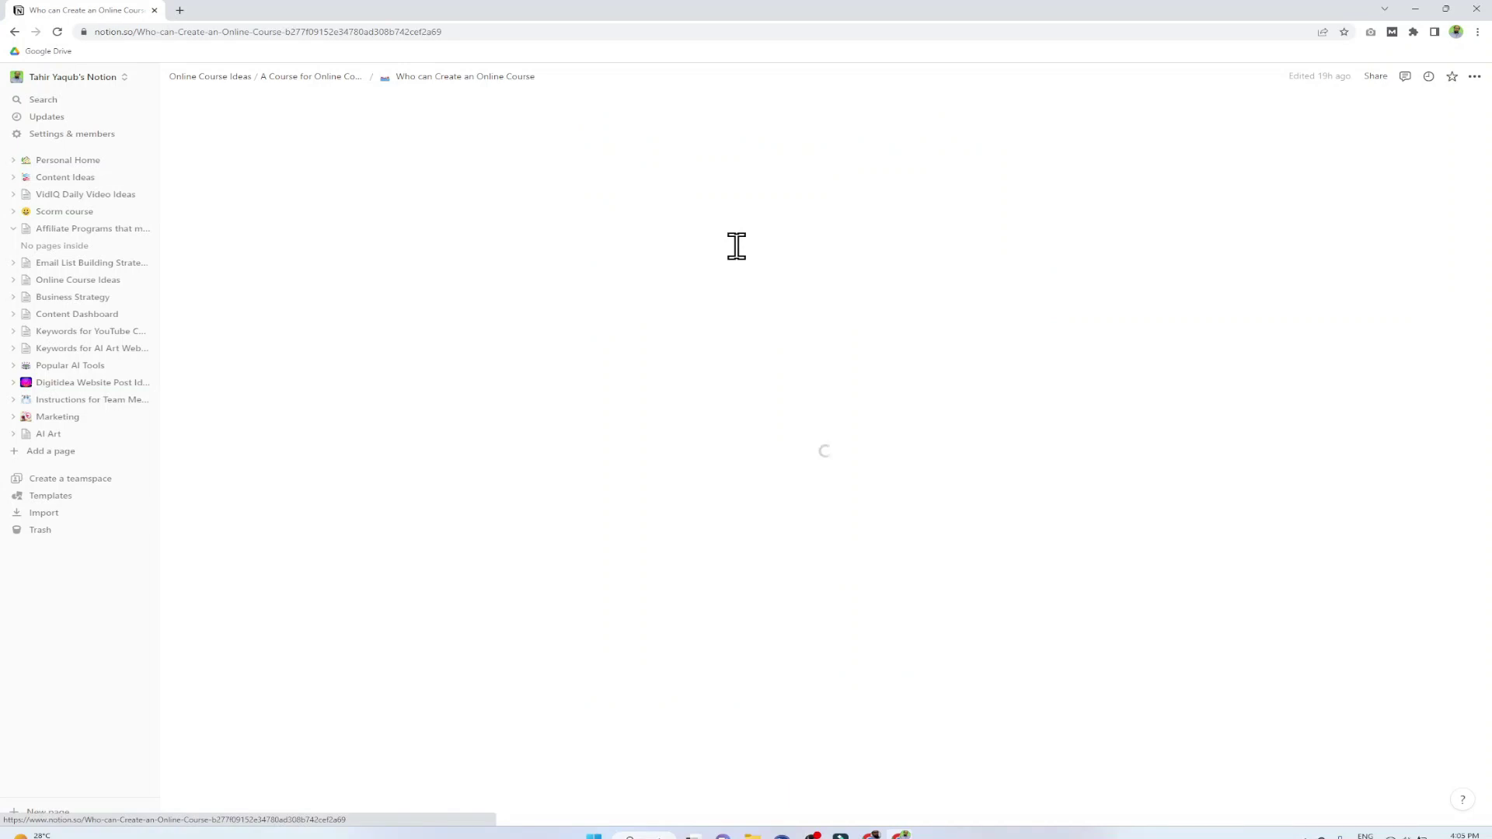